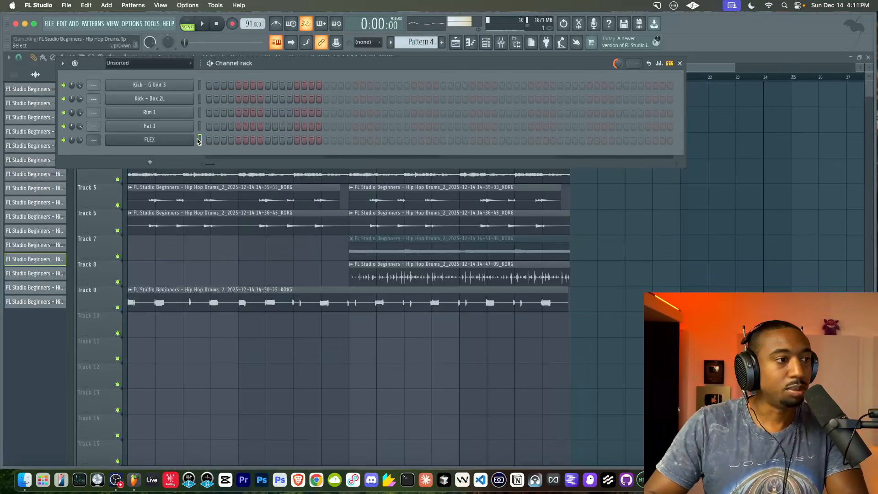
# Step: Route the FLEX channel to mixer track 10
pyautogui.hotkey('ctrl', 'l')
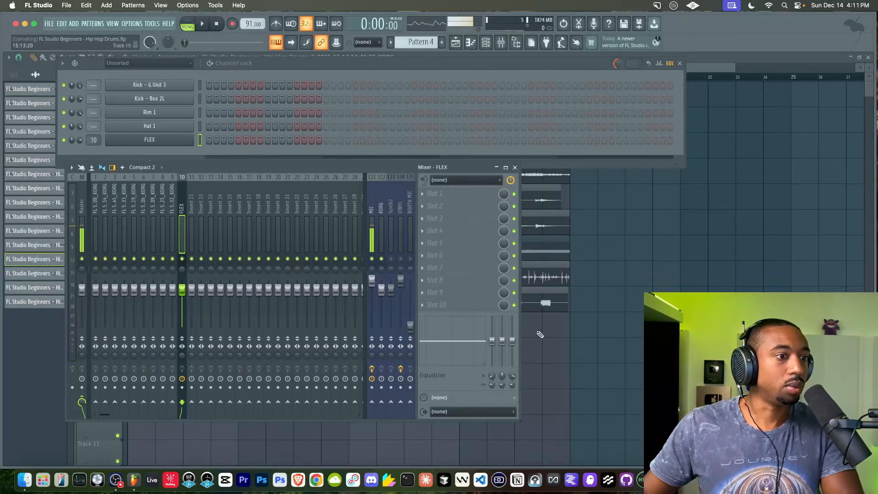
pyautogui.click(540, 335)
pyautogui.rightClick(522, 306)
pyautogui.press('super+z')
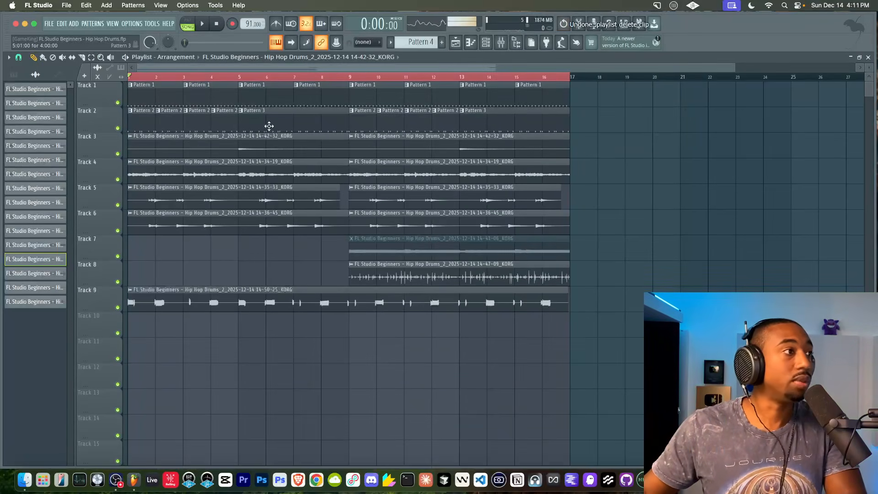
# Step: Mute the audio clip on Track 9 of the playlist and return to the Draw tool
pyautogui.press('t')
pyautogui.click(270, 301)
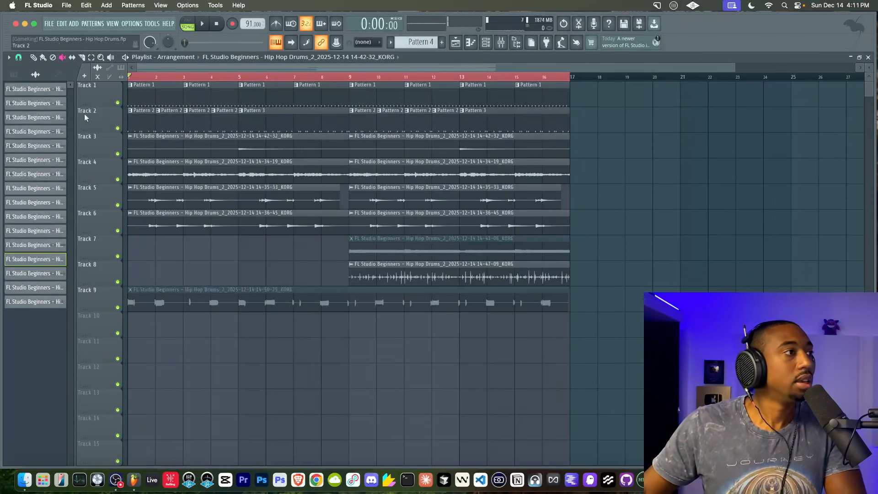
pyautogui.press('p')
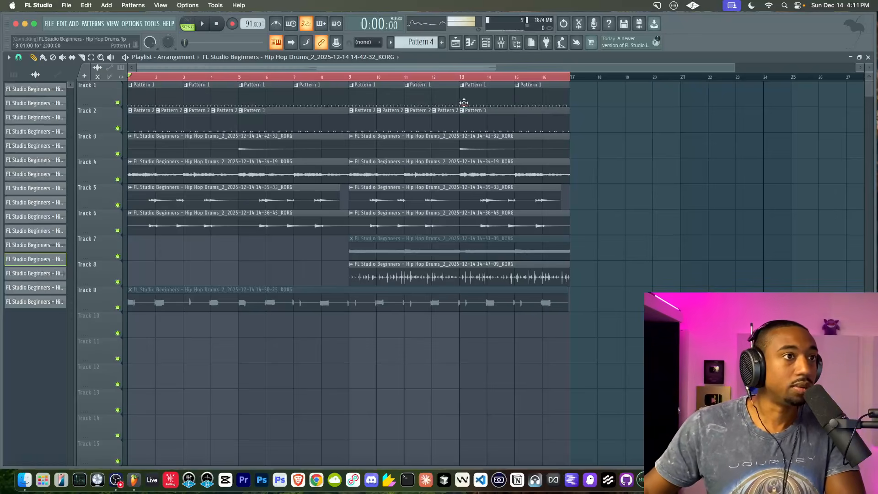
# Step: Add a Scaler2 instrument channel to the channel rack and set its sound to Grand Piano
pyautogui.press('F6')
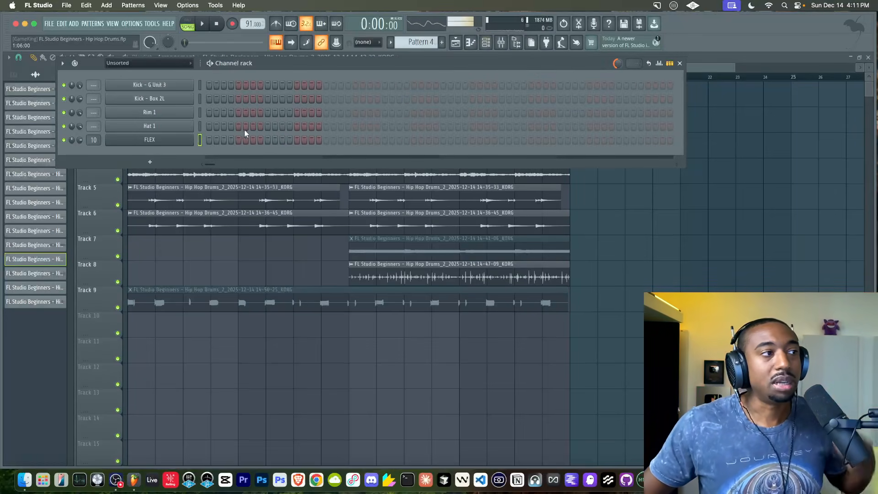
pyautogui.click(150, 162)
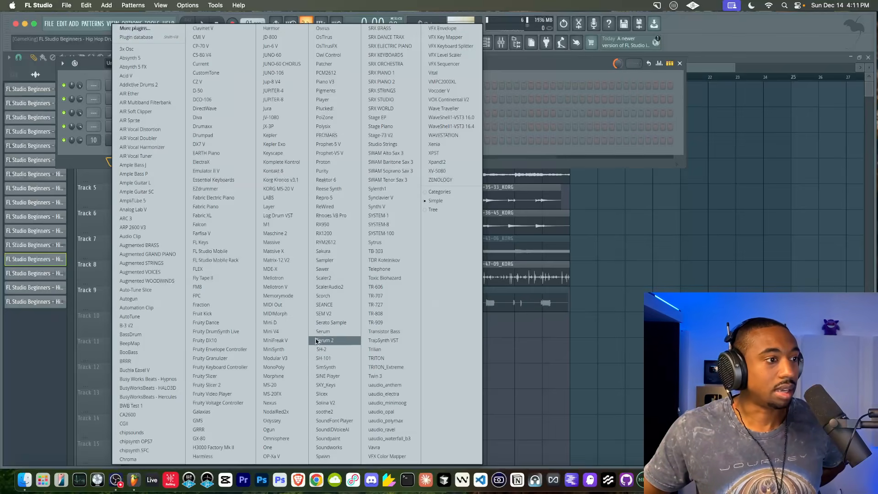
pyautogui.click(336, 278)
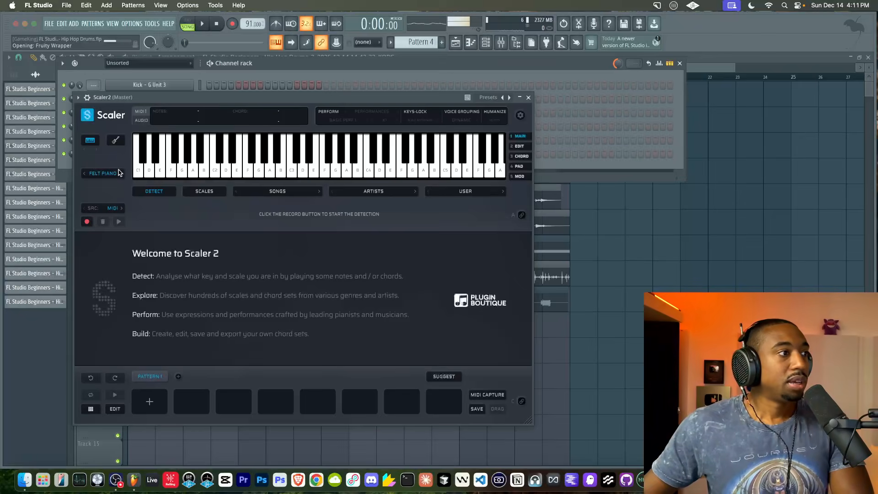
pyautogui.click(121, 173)
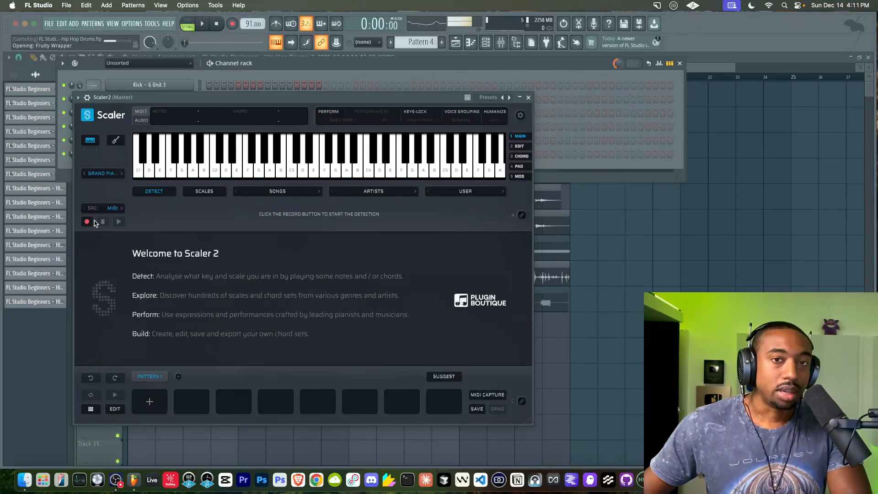
pyautogui.moveTo(215, 173)
pyautogui.mouseDown()
pyautogui.moveTo(314, 172)
pyautogui.moveTo(255, 165)
pyautogui.moveTo(242, 188)
pyautogui.moveTo(292, 172)
pyautogui.moveTo(237, 191)
pyautogui.mouseUp()
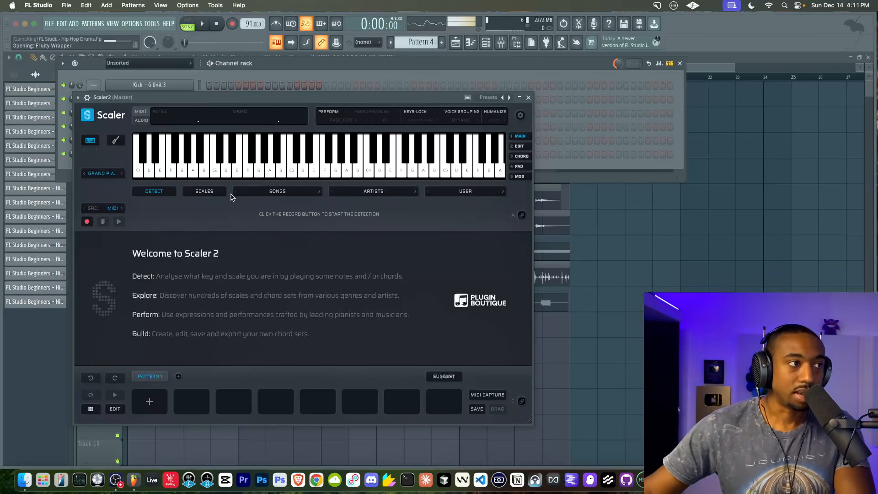
# Step: Detect the song's scale in Scaler by recording the notes D, E, F, G, A, B and C over playback
pyautogui.press('space')
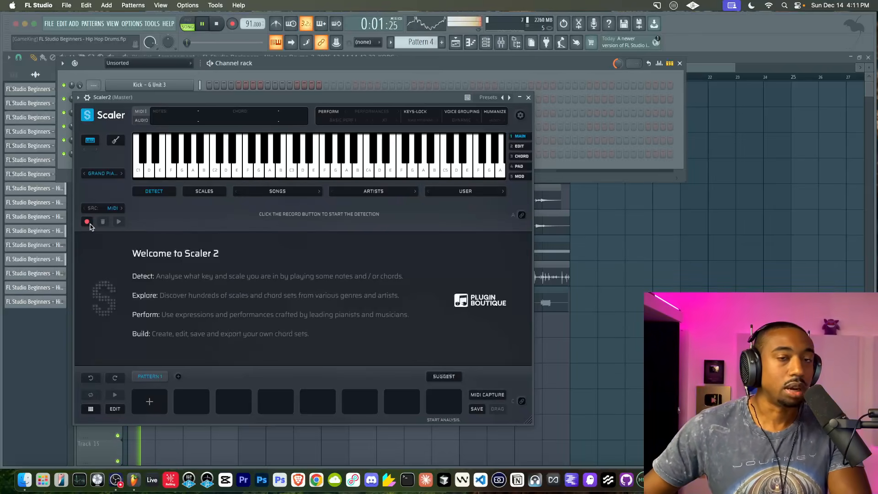
pyautogui.click(87, 221)
pyautogui.click(311, 163)
pyautogui.click(320, 169)
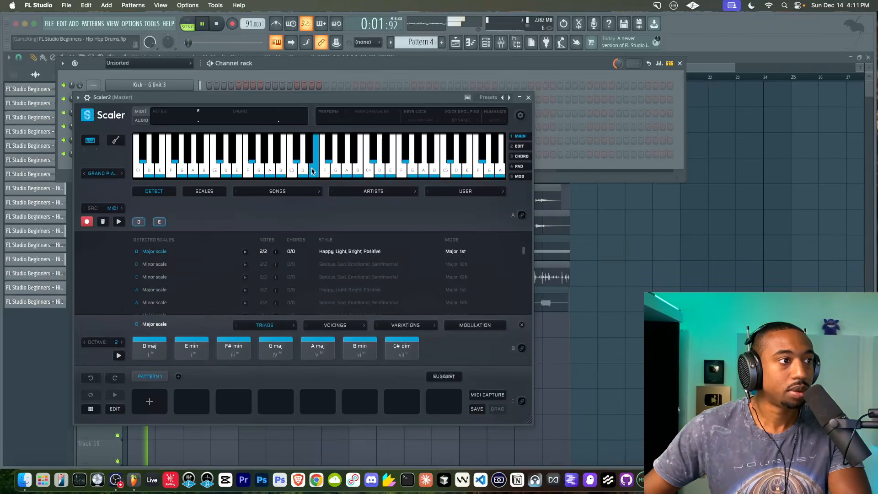
pyautogui.click(325, 171)
pyautogui.click(336, 171)
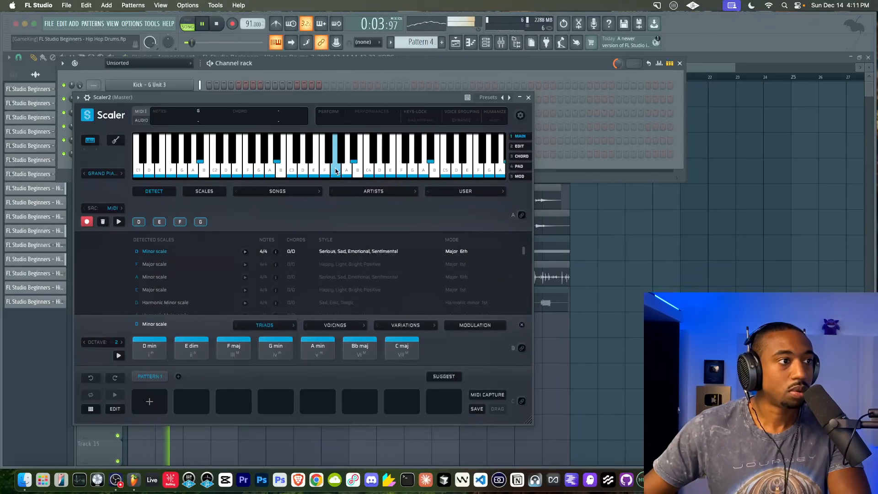
pyautogui.click(347, 170)
pyautogui.click(357, 170)
pyautogui.click(369, 170)
pyautogui.press('space')
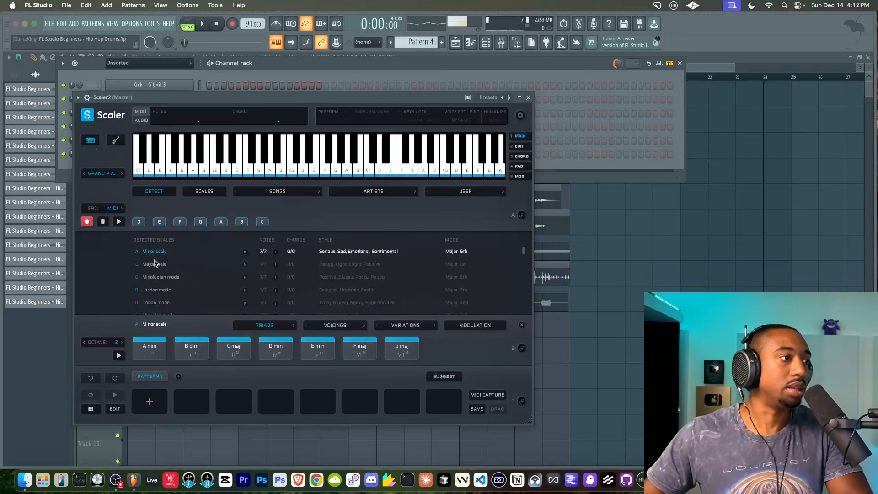
pyautogui.click(88, 223)
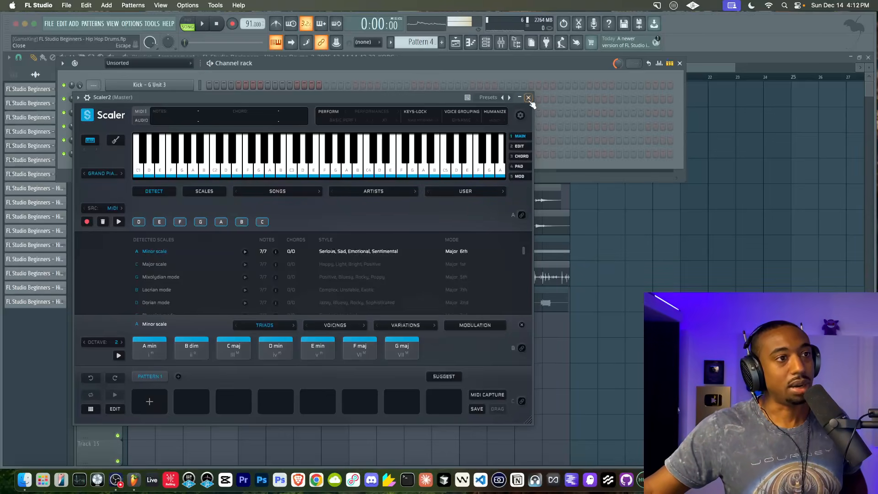
# Step: Check the note A on Scaler's keyboard against the playing song, and close the plugin
pyautogui.press('space')
pyautogui.click(346, 174)
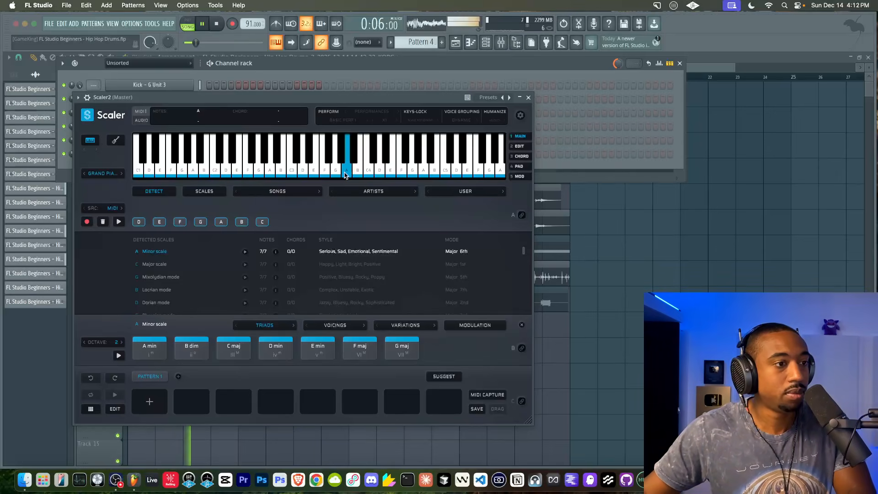
pyautogui.press('space')
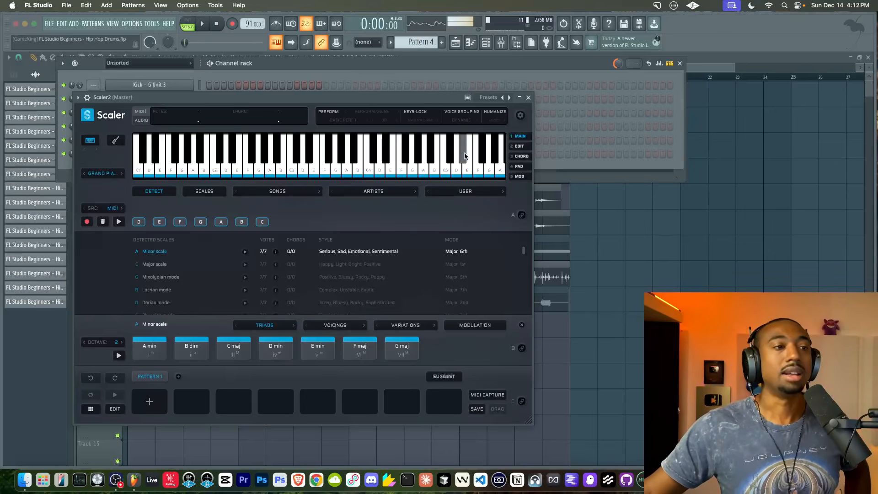
pyautogui.click(528, 98)
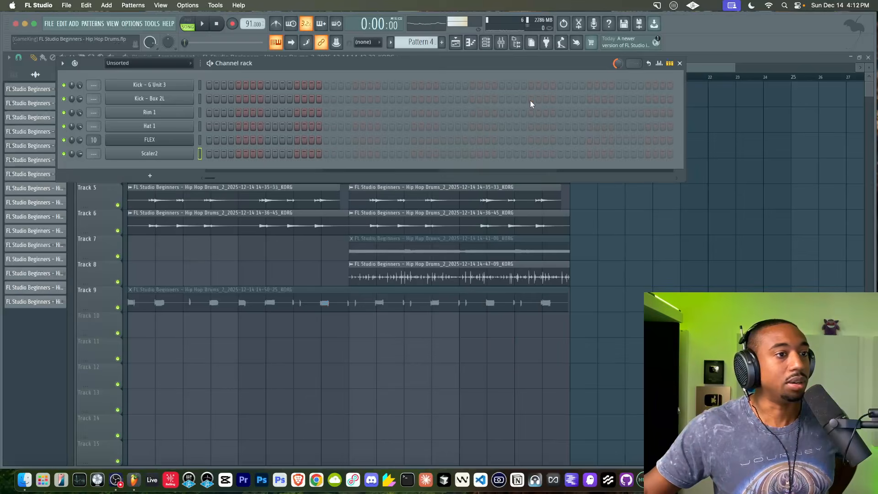
pyautogui.press('Escape')
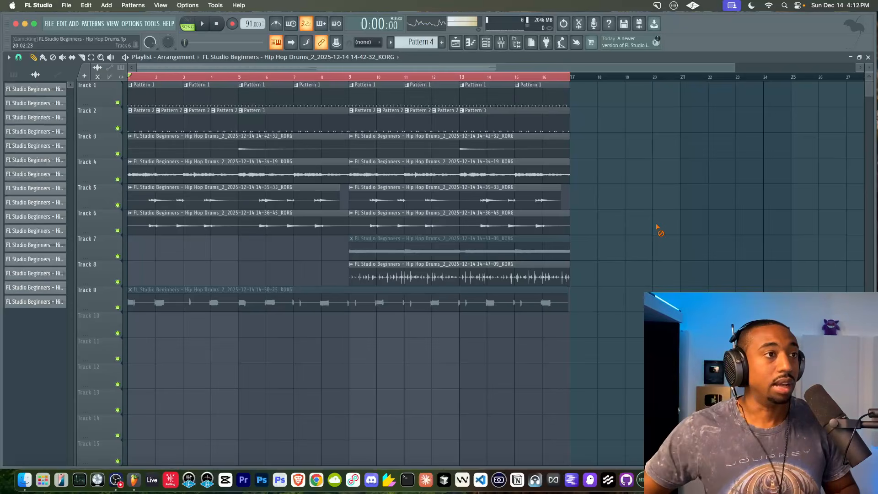
pyautogui.click(485, 42)
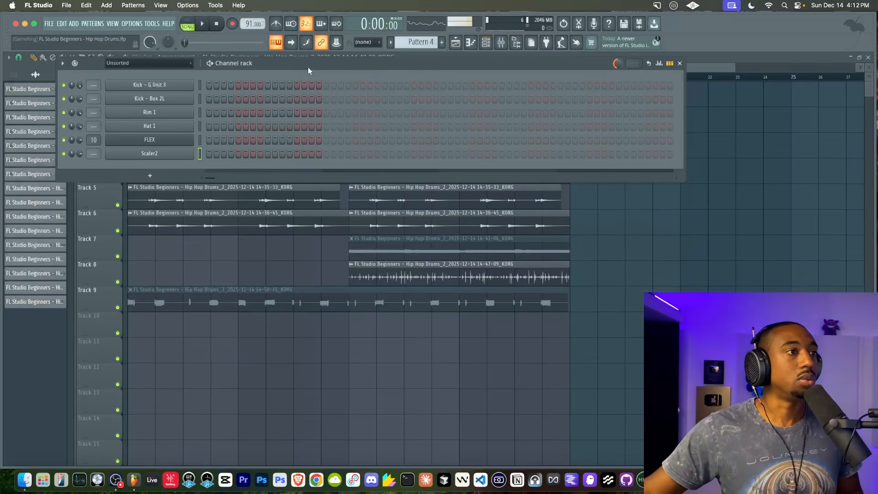
pyautogui.click(300, 347)
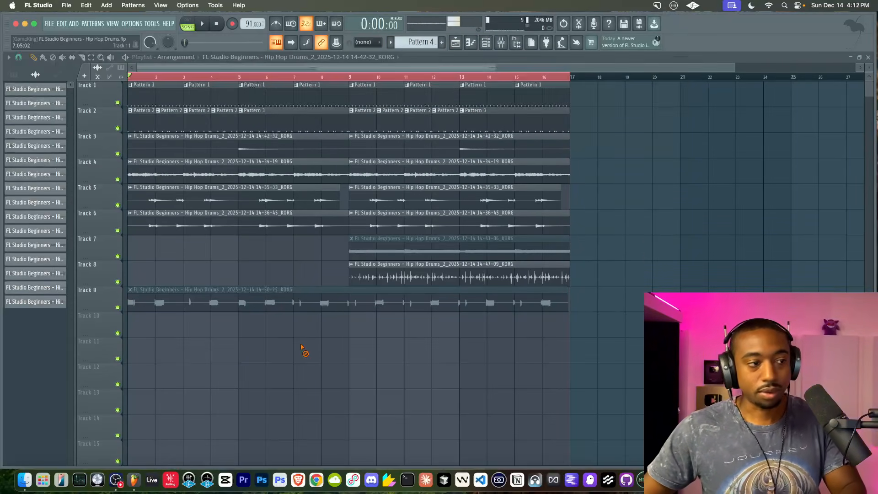
# Step: Open the FLEX instrument from the channel rack and look through its store's sound packs before returning to the library
pyautogui.click(485, 42)
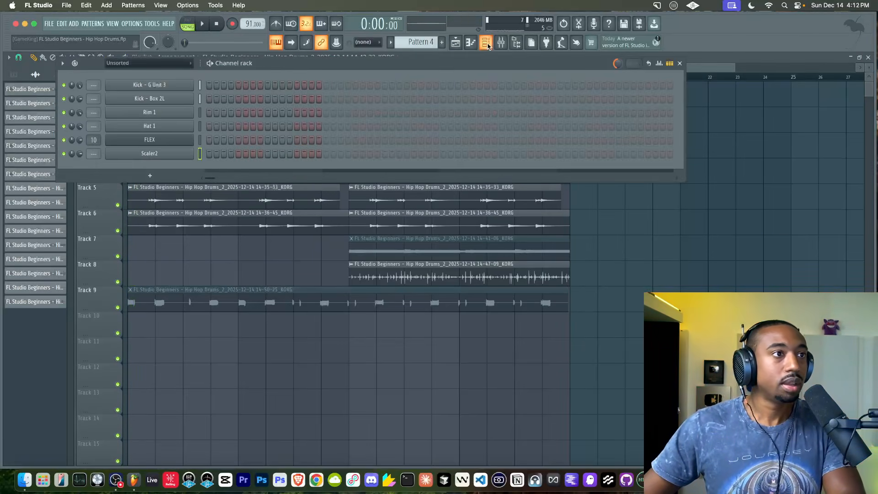
pyautogui.click(174, 139)
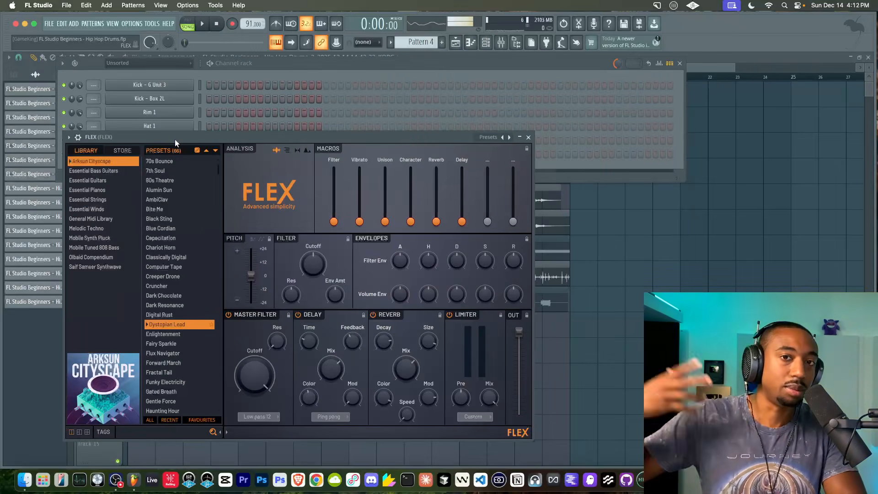
pyautogui.click(122, 151)
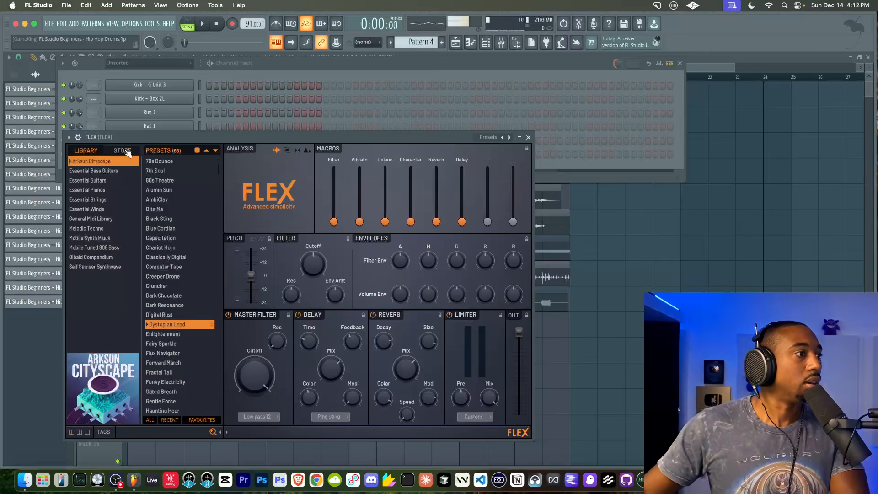
pyautogui.scroll(-5, 112, 240)
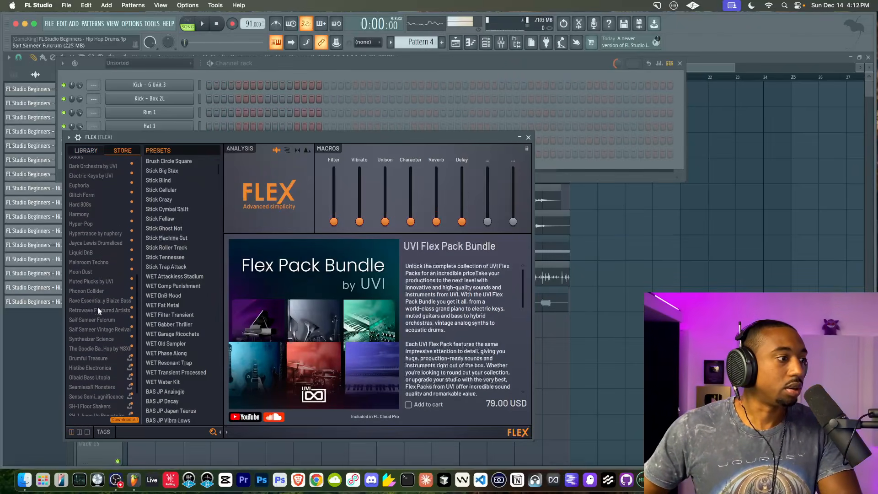
pyautogui.scroll(1, 97, 311)
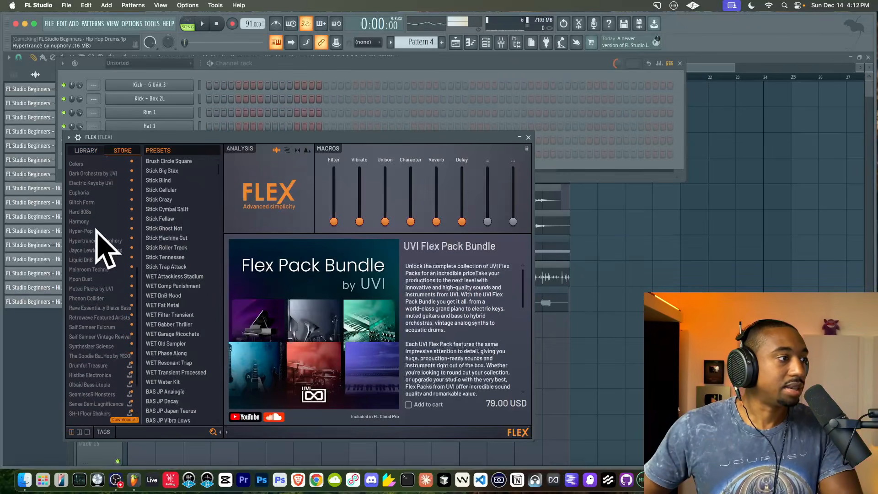
pyautogui.click(86, 152)
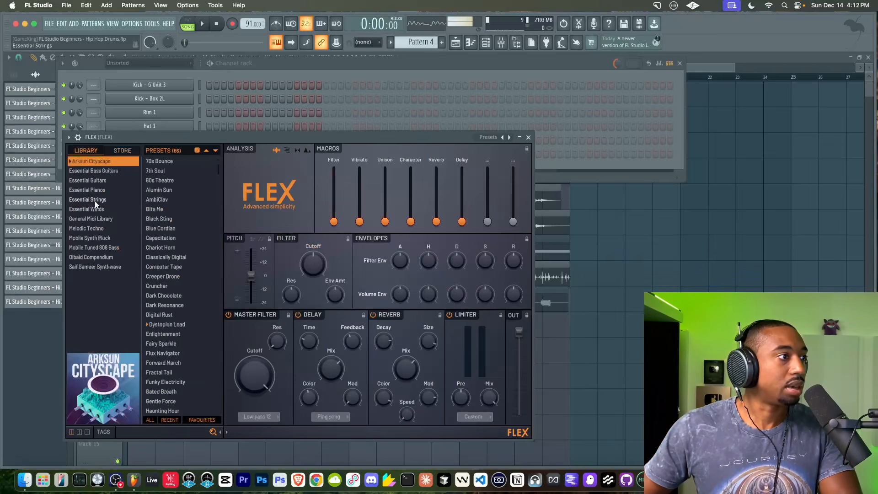
# Step: Load the 5String NewRock Dynamic preset from the Essential Bass Guitars pack in FLEX
pyautogui.click(97, 171)
pyautogui.click(171, 200)
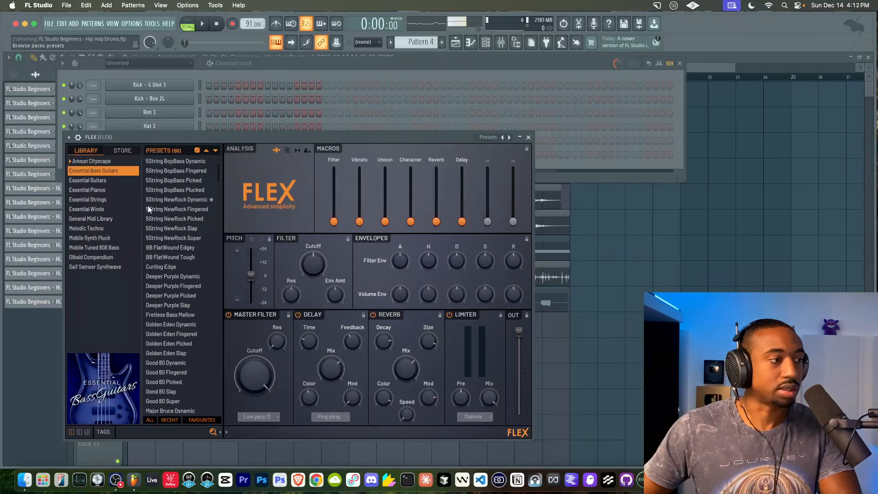
pyautogui.click(188, 181)
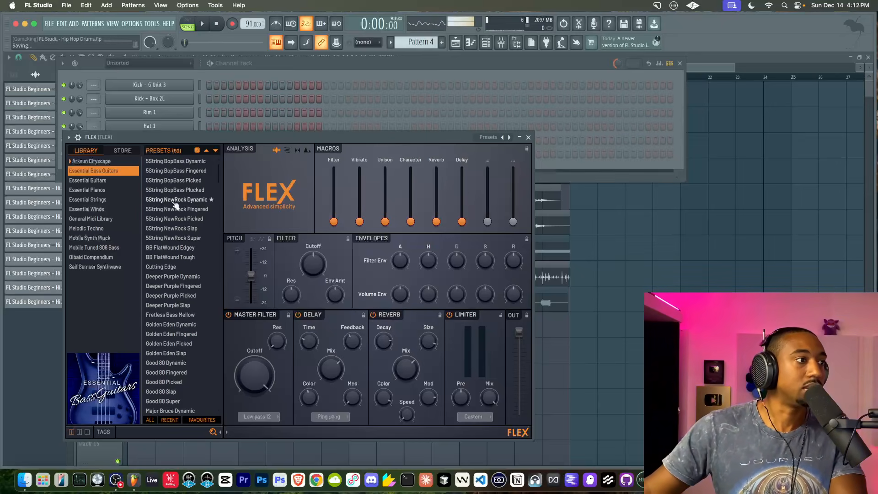
pyautogui.click(174, 201)
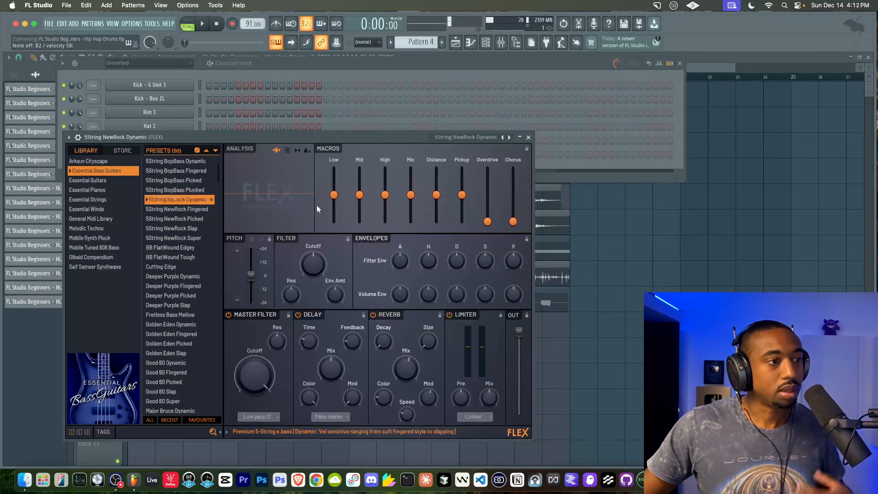
# Step: Turn off the preset's limiter, reverb, delay and master filter, and close FLEX
pyautogui.click(456, 316)
pyautogui.click(378, 316)
pyautogui.click(311, 318)
pyautogui.click(266, 317)
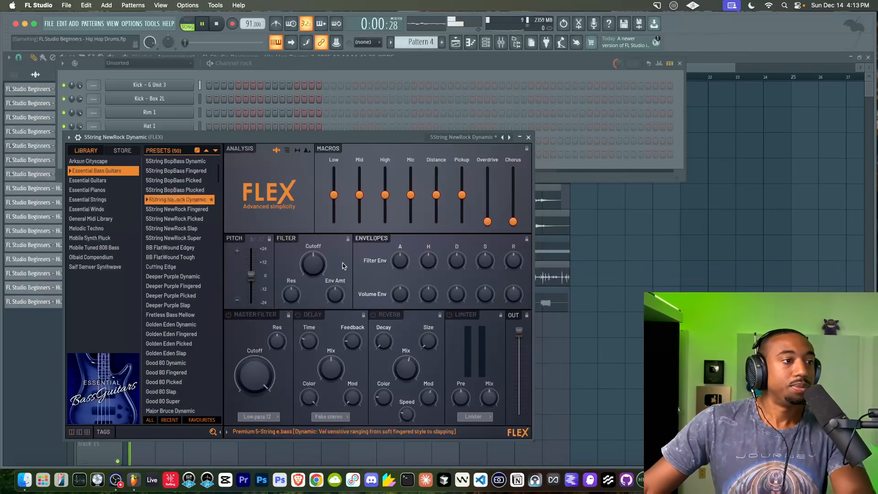
pyautogui.press('space')
pyautogui.click(528, 137)
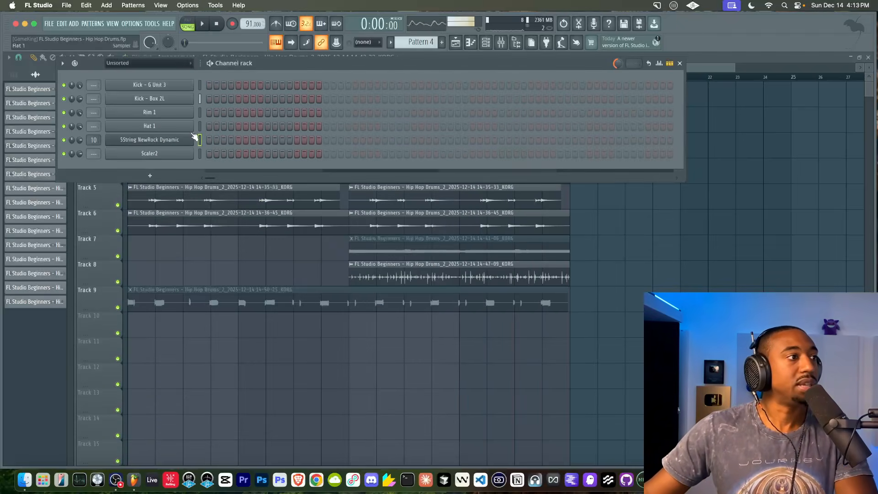
# Step: Open the piano roll for the 5String NewRock Dynamic channel and draw a half-bar A5 note at the start of bar 1
pyautogui.rightClick(196, 135)
pyautogui.click(479, 48)
pyautogui.click(486, 42)
pyautogui.click(486, 42)
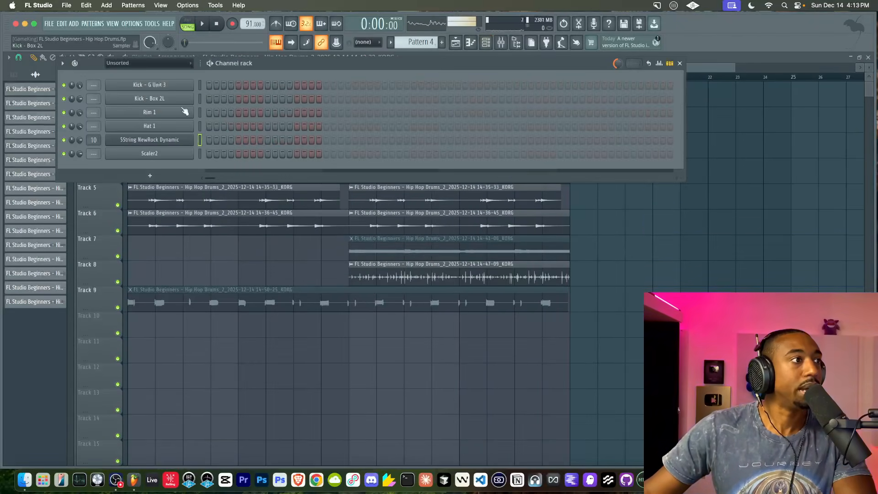
pyautogui.rightClick(195, 137)
pyautogui.click(201, 142)
pyautogui.scroll(5, 103, 184)
pyautogui.click(48, 234)
pyautogui.moveTo(46, 233)
pyautogui.mouseDown()
pyautogui.moveTo(121, 233)
pyautogui.moveTo(59, 230)
pyautogui.mouseUp()
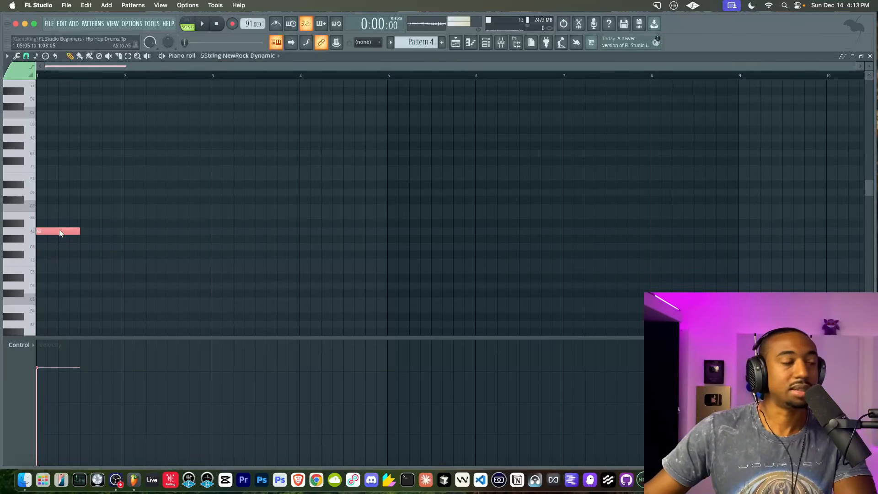
# Step: Duplicate the A5 note directly after itself and transpose the copy up seven semitones to E6
pyautogui.hotkey('ctrl', 'b')
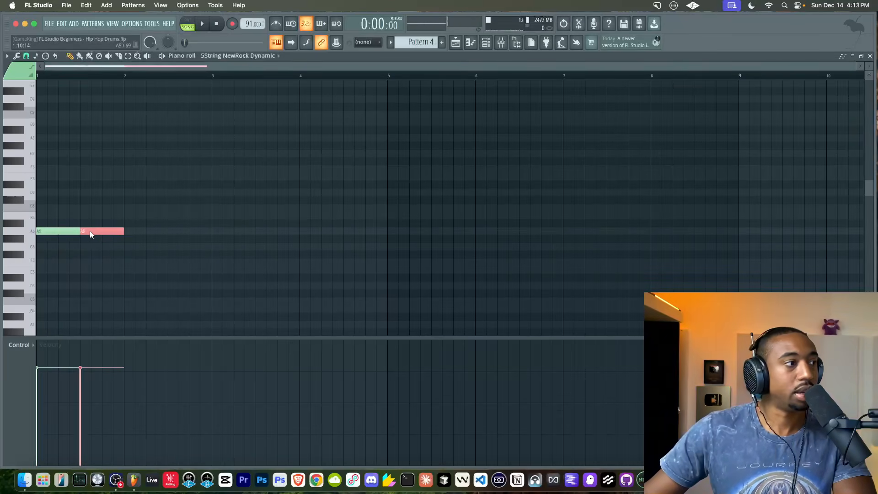
pyautogui.press('Up')
pyautogui.press('Up')
pyautogui.press('Up')
pyautogui.press('Up')
pyautogui.press('Up')
pyautogui.press('Up')
pyautogui.press('Up')
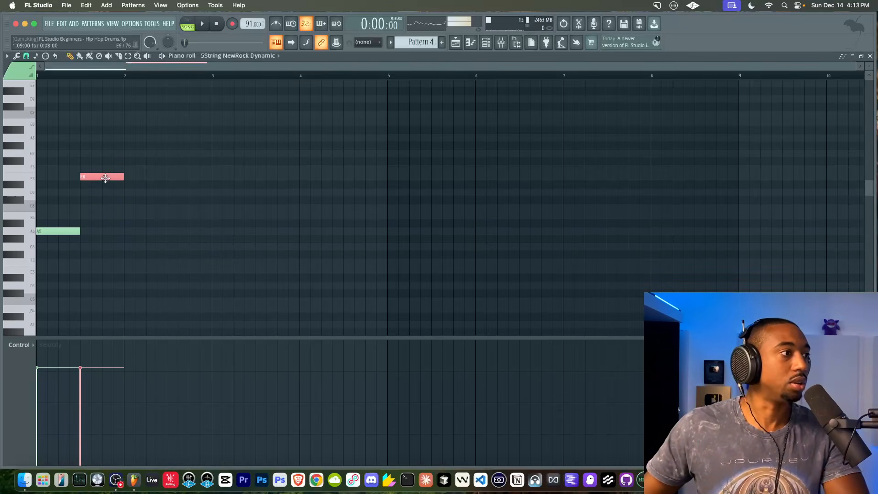
# Step: Stack the E6 note above the A5 at the start of bar 1 and add a copy of the A5 one octave higher at A6
pyautogui.moveTo(104, 177); pyautogui.dragTo(42, 174)
pyautogui.click(67, 232)
pyautogui.moveTo(40, 232)
pyautogui.mouseDown()
pyautogui.moveTo(83, 232)
pyautogui.moveTo(35, 228)
pyautogui.mouseUp()
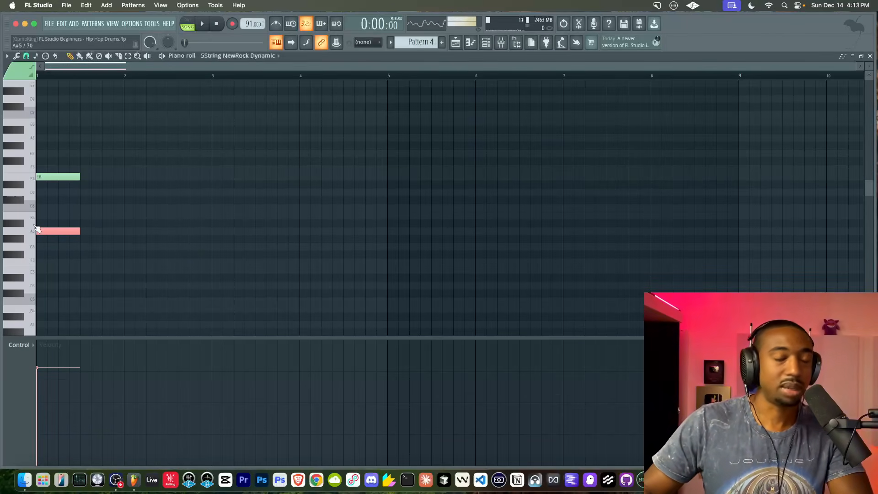
pyautogui.hotkey('ctrl', 'Up')
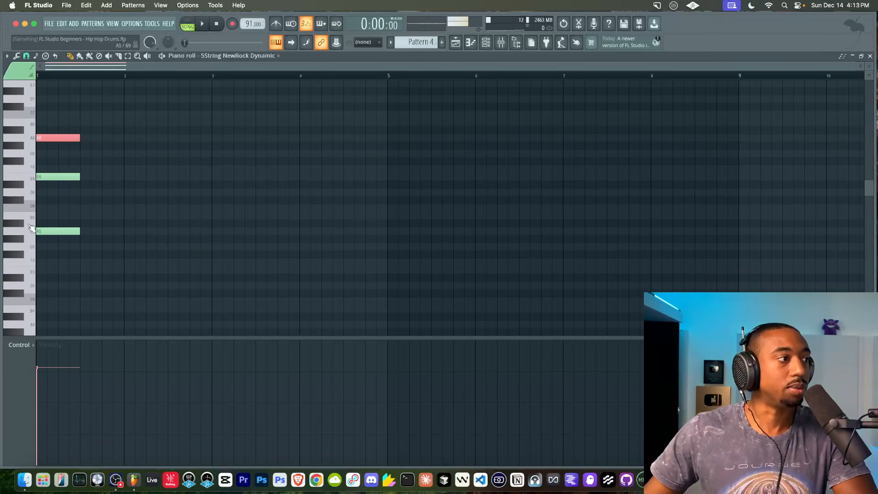
# Step: Try transposing a copy of the A5 note in the second half of bar 1 up twelve semitones to A6, and delete that copy
pyautogui.click(42, 232)
pyautogui.moveTo(44, 232); pyautogui.dragTo(93, 234)
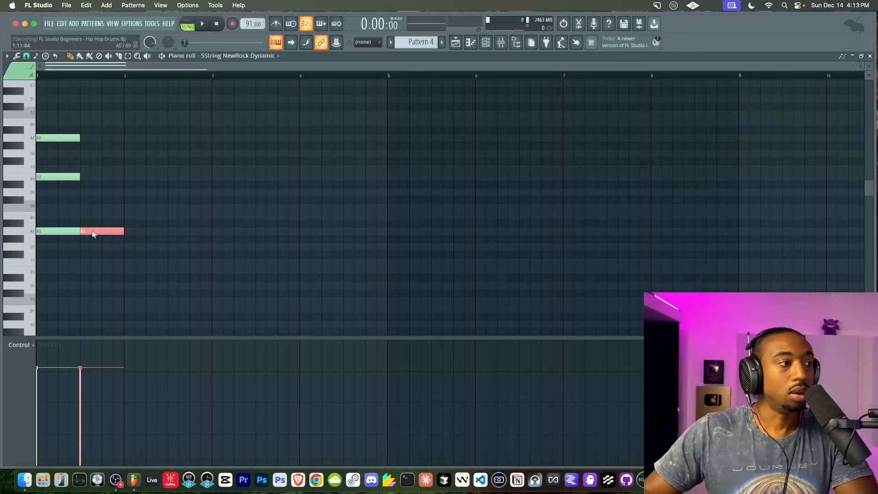
pyautogui.hotkey('shift', 'Up')
pyautogui.hotkey('shift', 'Up')
pyautogui.hotkey('shift', 'Up')
pyautogui.hotkey('shift', 'Up')
pyautogui.hotkey('shift', 'Up')
pyautogui.hotkey('shift', 'Up')
pyautogui.hotkey('shift', 'Up')
pyautogui.hotkey('shift', 'Up')
pyautogui.hotkey('shift', 'Up')
pyautogui.hotkey('shift', 'Up')
pyautogui.hotkey('shift', 'Up')
pyautogui.hotkey('shift', 'Up')
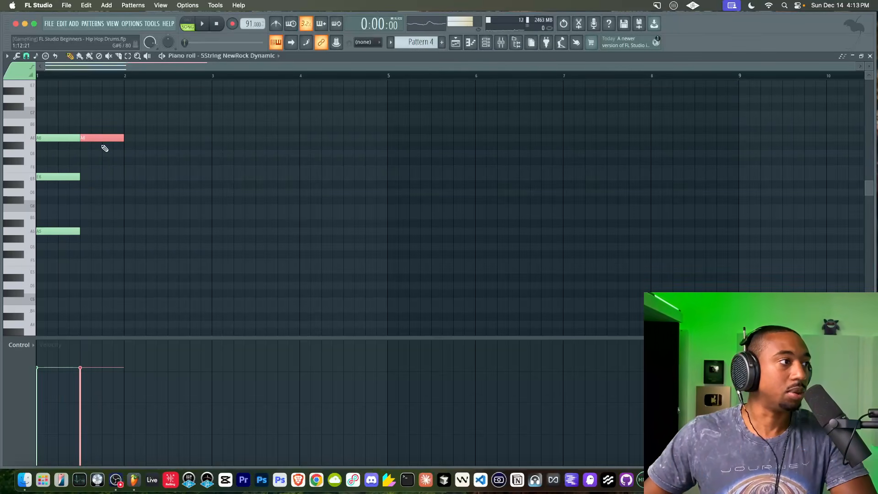
pyautogui.rightClick(103, 138)
# Step: Highlight the root, fifth and octave in the bar 1 stack, selecting the A5 and A6 together to compare them
pyautogui.click(56, 228)
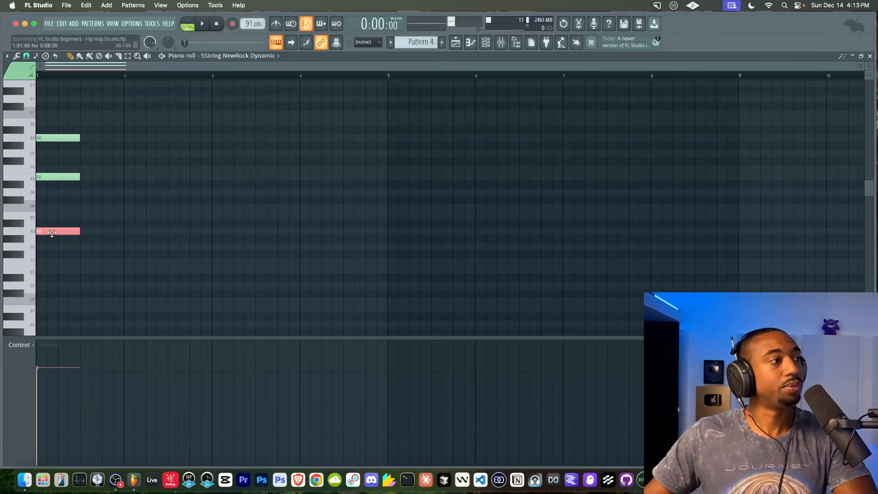
pyautogui.keyDown('shift'); pyautogui.click(52, 178); pyautogui.keyUp('shift')
pyautogui.click(54, 183)
pyautogui.click(56, 177)
pyautogui.keyDown('shift'); pyautogui.keyDown('super'); pyautogui.click(53, 231); pyautogui.keyUp('super'); pyautogui.keyUp('shift')
pyautogui.keyDown('super'); pyautogui.click(52, 222); pyautogui.keyUp('super')
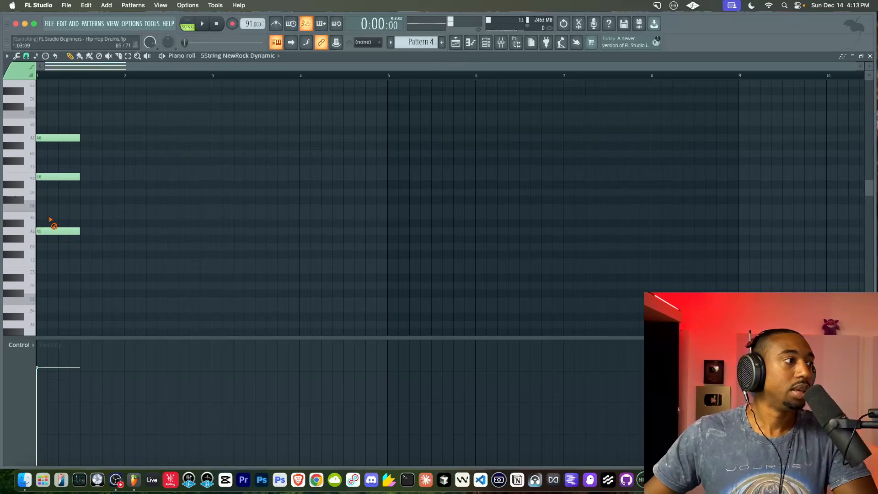
pyautogui.keyDown('super'); pyautogui.click(49, 230); pyautogui.keyUp('super')
pyautogui.keyDown('super'); pyautogui.click(69, 133); pyautogui.keyUp('super')
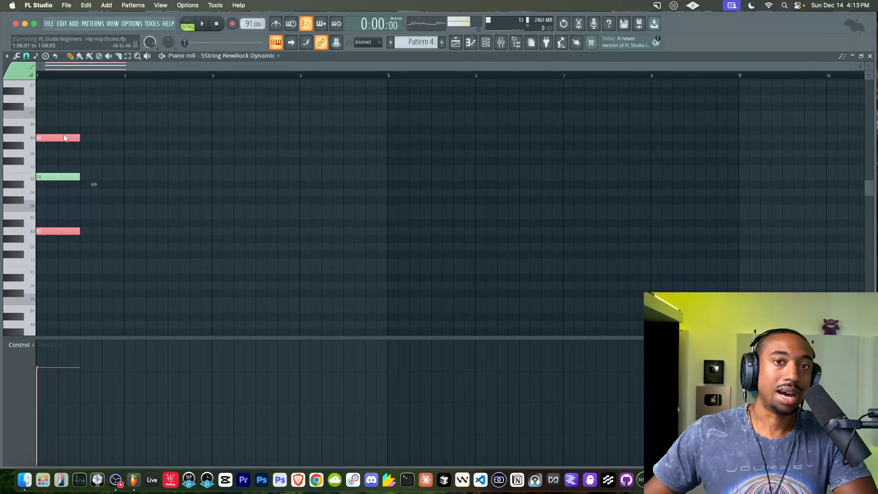
pyautogui.rightClick(73, 154)
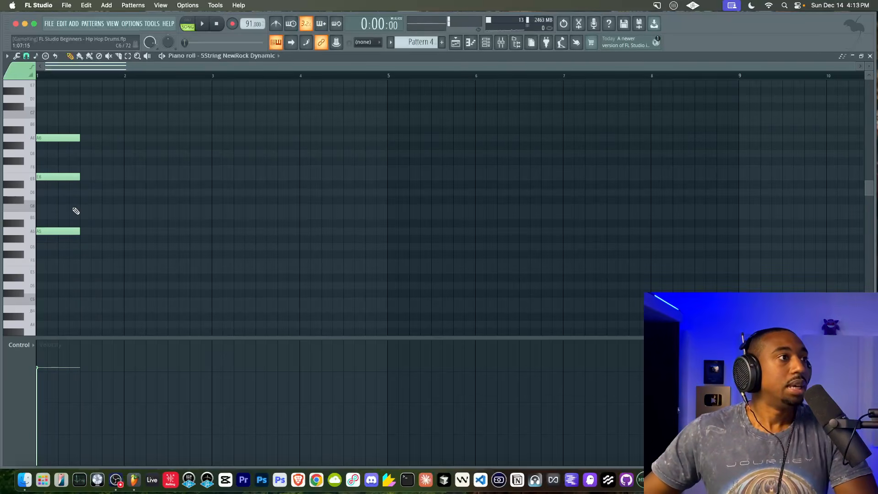
# Step: Move the three-note stack to the start of bar 2 and repeat it half a bar later, one semitone higher
pyautogui.moveTo(58, 247); pyautogui.dragTo(58, 129)
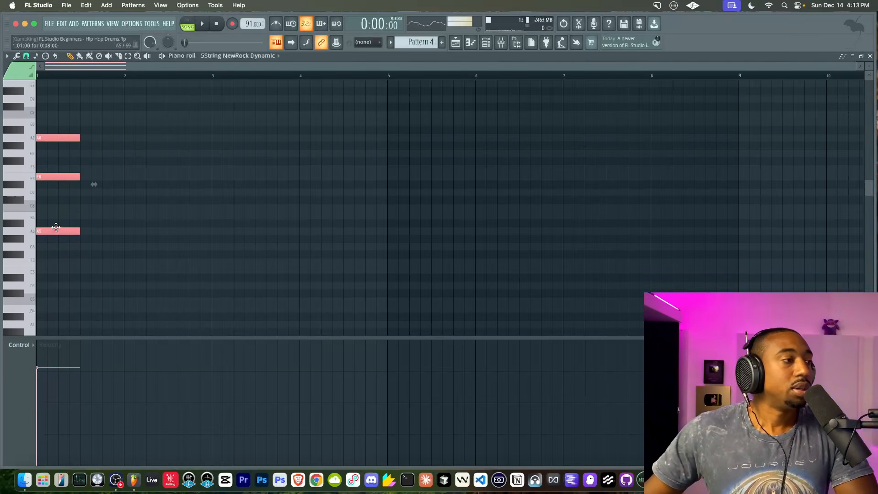
pyautogui.moveTo(48, 136); pyautogui.dragTo(149, 227)
pyautogui.rightClick(169, 167)
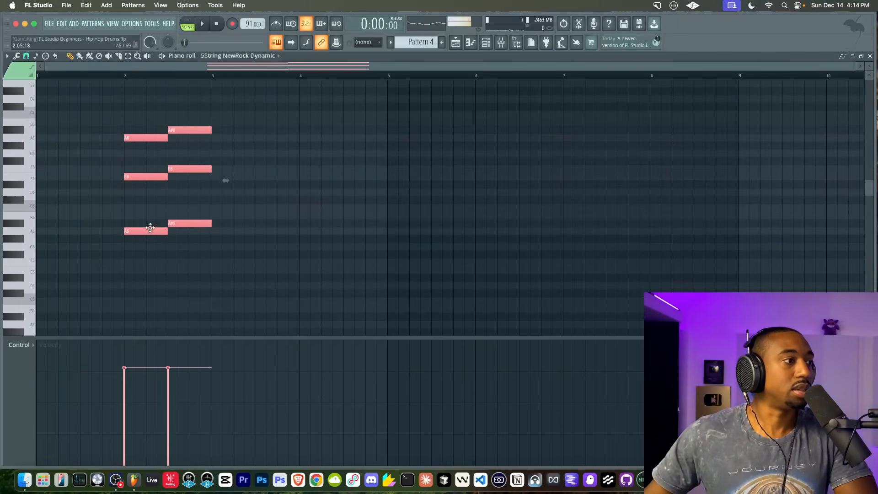
# Step: Compare the two chords in bar 2 pair by pair: the A5 and A#5 roots, the E6 and F6 fifths, and the A6 and A#6 octaves
pyautogui.click(144, 230)
pyautogui.click(176, 223)
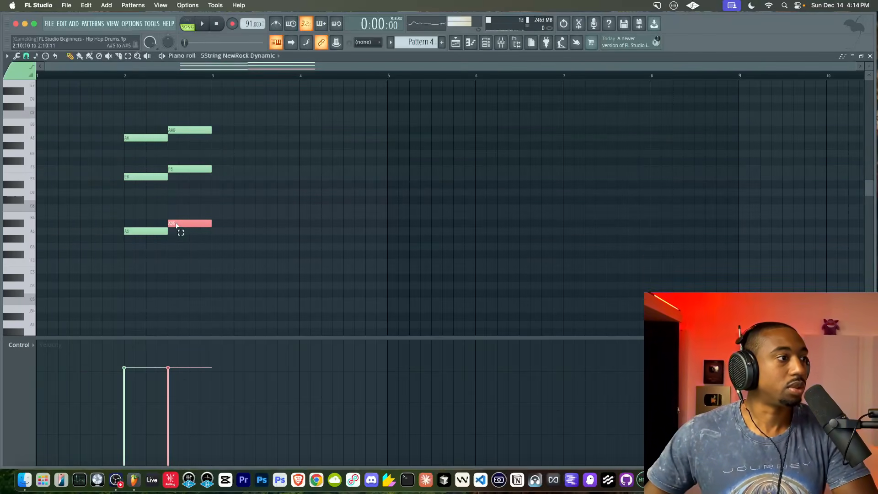
pyautogui.click(148, 177)
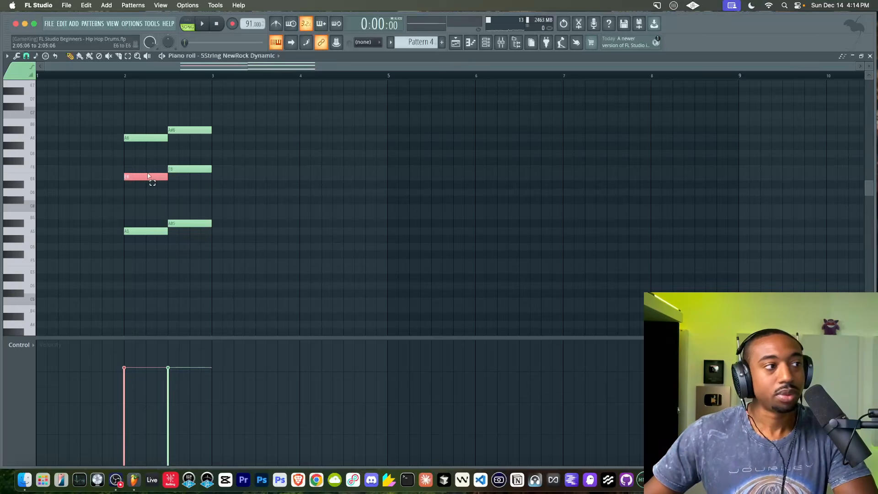
pyautogui.click(173, 170)
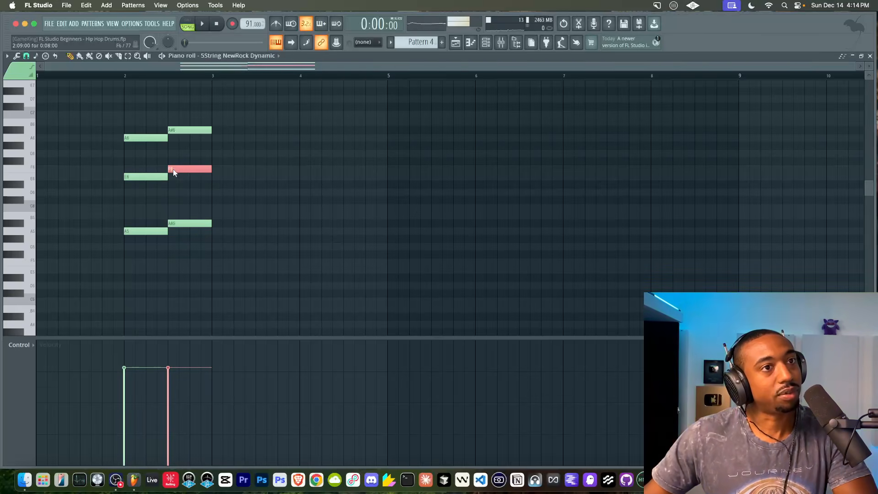
pyautogui.click(160, 138)
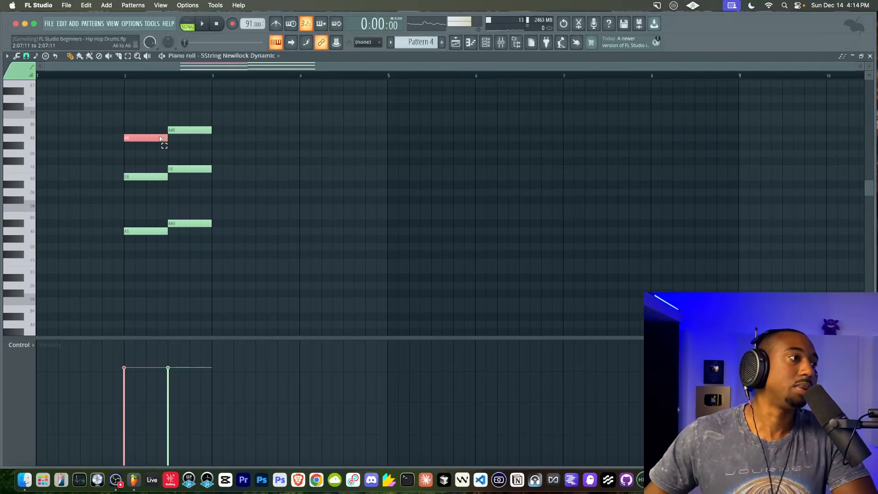
pyautogui.click(186, 131)
# Step: Move both three-note chords to bar 5 and lower all their velocities to the minimum
pyautogui.moveTo(211, 120); pyautogui.dragTo(423, 230)
pyautogui.click(402, 270)
pyautogui.moveTo(433, 379)
pyautogui.mouseDown()
pyautogui.moveTo(440, 426)
pyautogui.moveTo(421, 468)
pyautogui.moveTo(362, 466)
pyautogui.mouseUp()
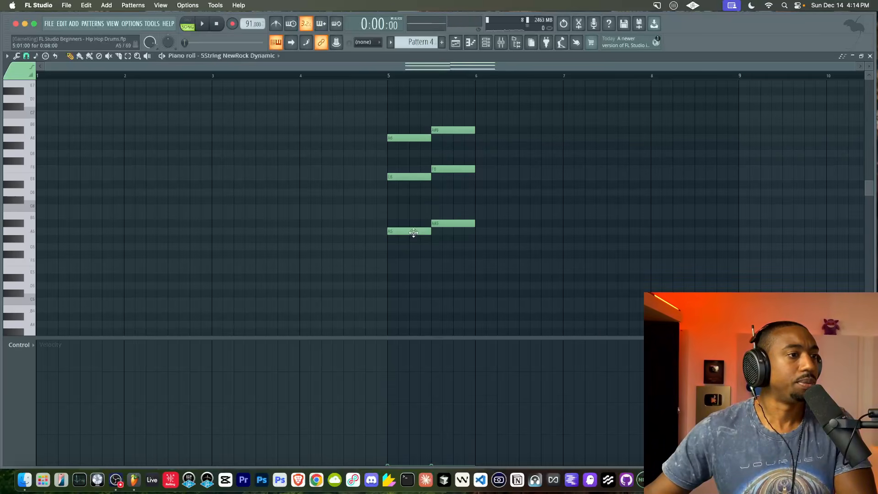
# Step: Draw a very short A5 note at the start of bar 1, and place Pattern 4 at bar 1 of Track 10 in the playlist
pyautogui.moveTo(67, 227); pyautogui.dragTo(39, 230)
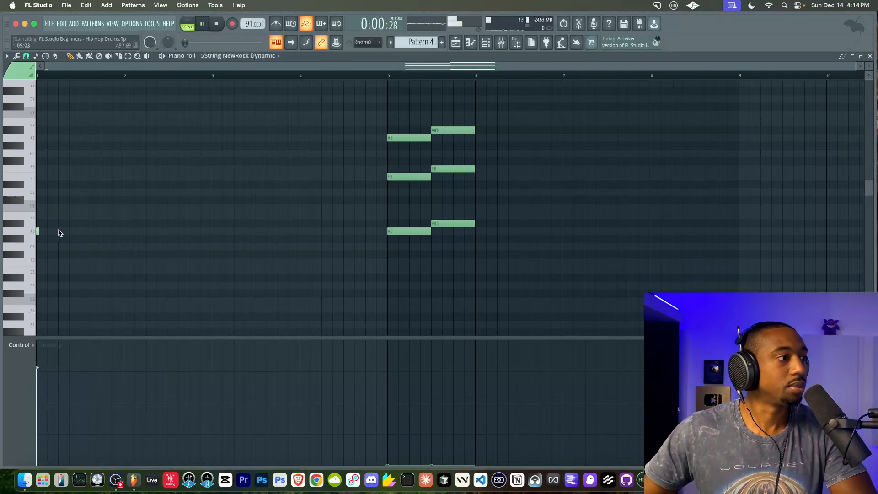
pyautogui.press('space')
pyautogui.press('F5')
pyautogui.click(133, 320)
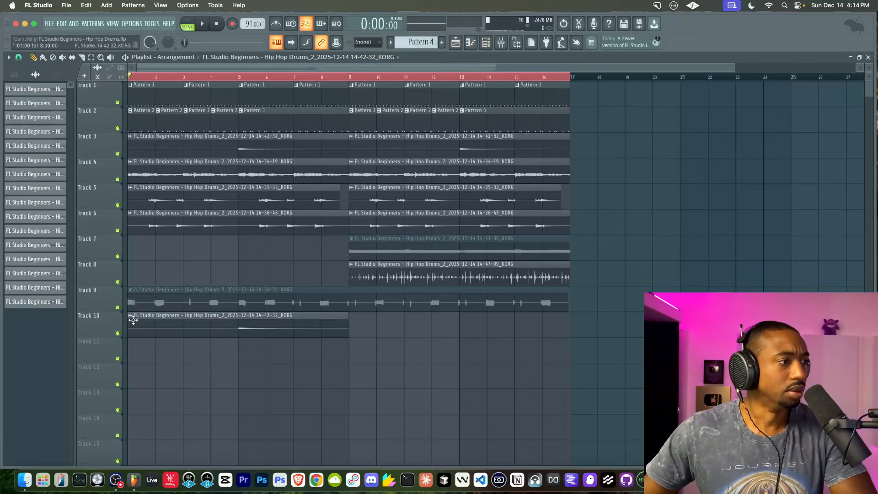
pyautogui.rightClick(136, 323)
pyautogui.click(14, 74)
pyautogui.moveTo(33, 112); pyautogui.dragTo(128, 327)
pyautogui.press('space')
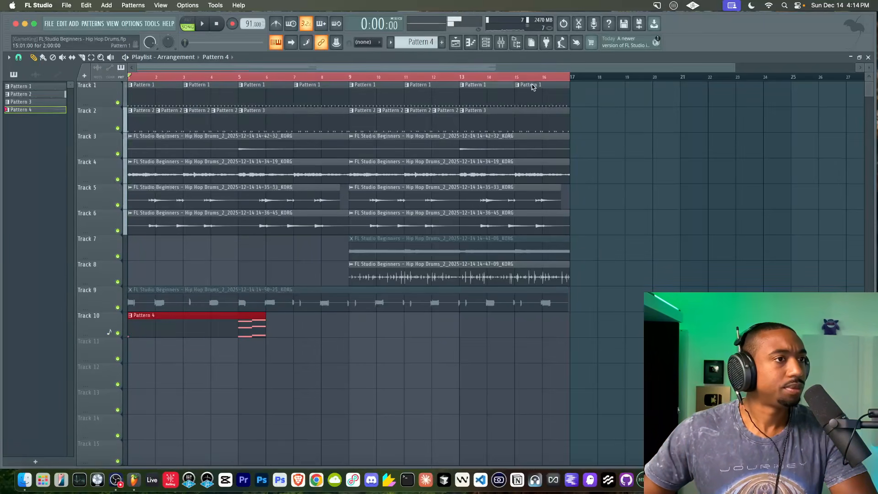
# Step: Lower all the bass notes one octave and lengthen the opening A4 note to just under two steps
pyautogui.press('F6')
pyautogui.click(253, 139)
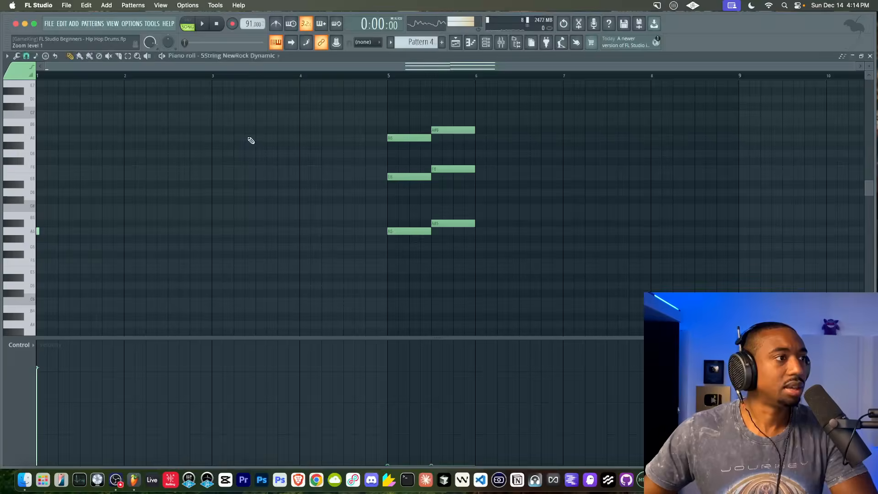
pyautogui.scroll(-6, 166, 147)
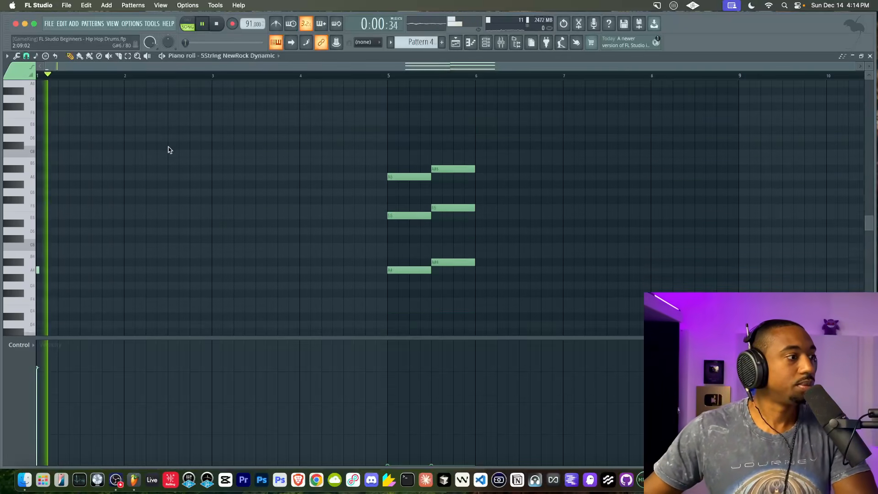
pyautogui.moveTo(41, 183); pyautogui.dragTo(47, 184)
pyautogui.press('space')
pyautogui.press('space')
pyautogui.press('space')
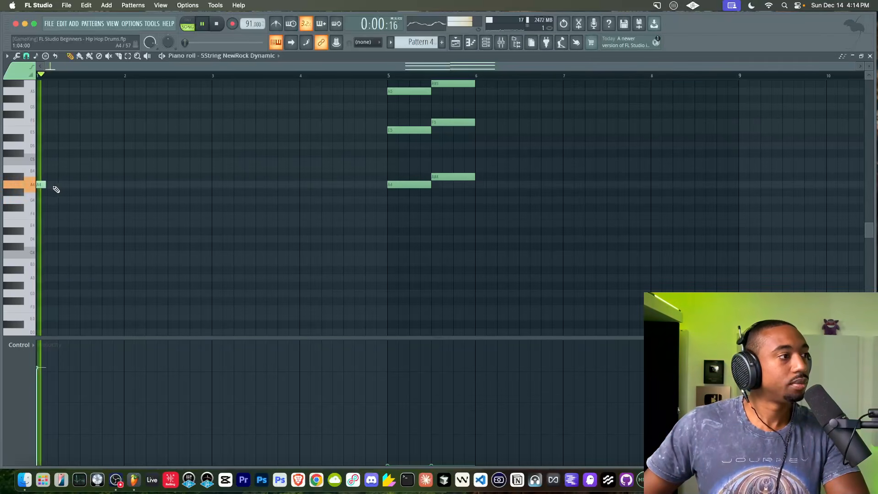
pyautogui.press('space')
# Step: Set the piano roll snap to 1/4 beat and add matching short A4 notes at steps 4 and 7 of bar 1
pyautogui.click(26, 56)
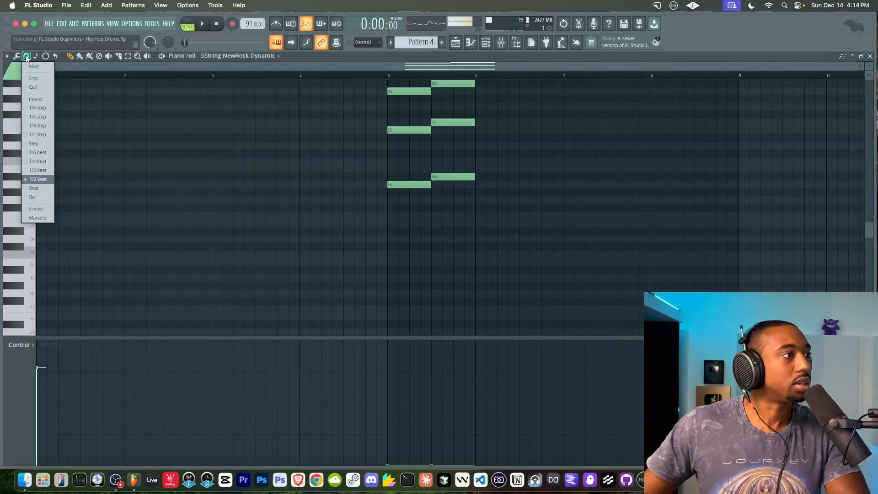
pyautogui.click(42, 161)
pyautogui.scroll(5, 60, 168)
pyautogui.scroll(3, 60, 168)
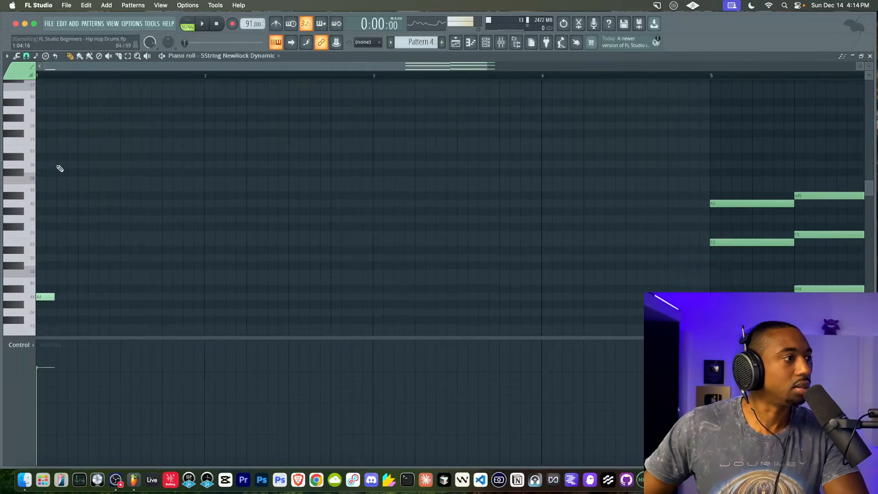
pyautogui.scroll(-3, 69, 268)
pyautogui.click(69, 278)
pyautogui.press('space')
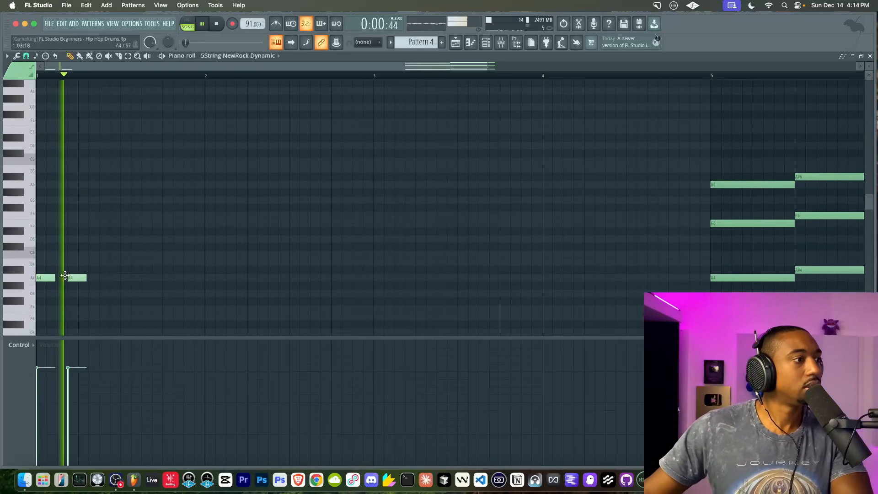
pyautogui.click(102, 278)
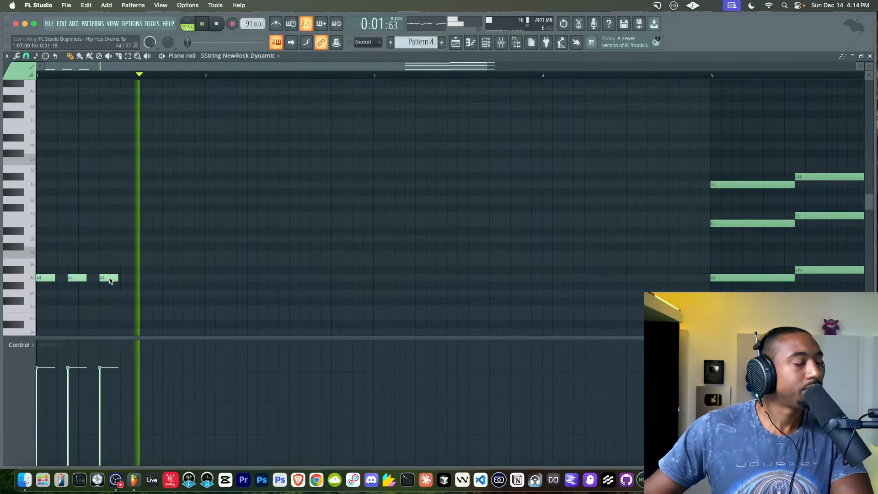
pyautogui.scroll(-2, 118, 245)
pyautogui.press('space')
pyautogui.keyDown('ctrl'); pyautogui.scroll(-2, 118, 226); pyautogui.keyUp('ctrl')
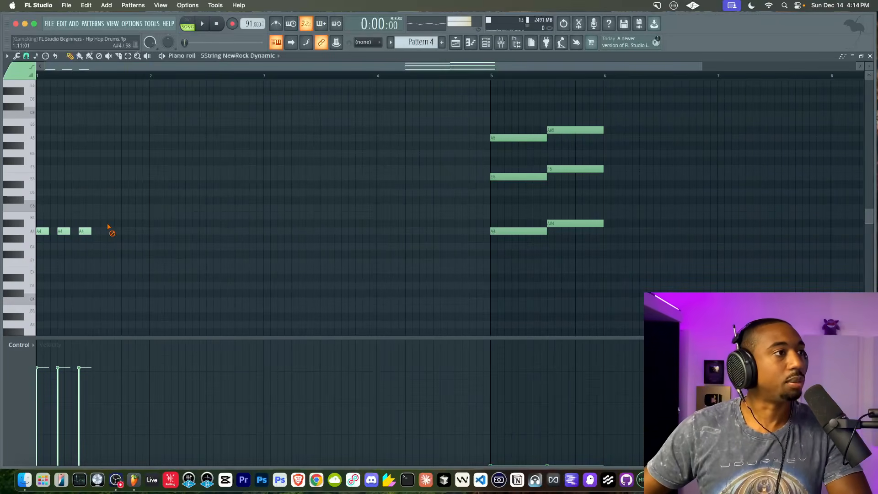
pyautogui.press('space')
pyautogui.press('space')
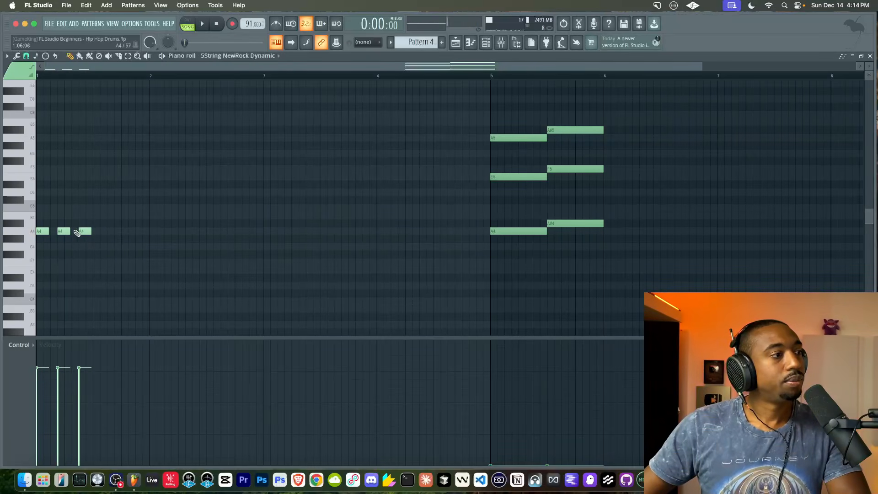
# Step: Set the 5String NewRock Dynamic channel's fine time shift to 0:02 and close its settings
pyautogui.click(485, 44)
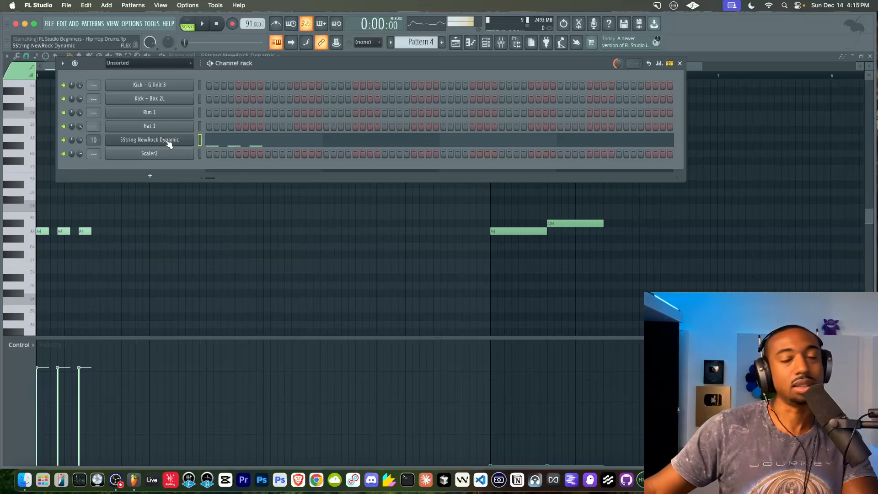
pyautogui.click(167, 140)
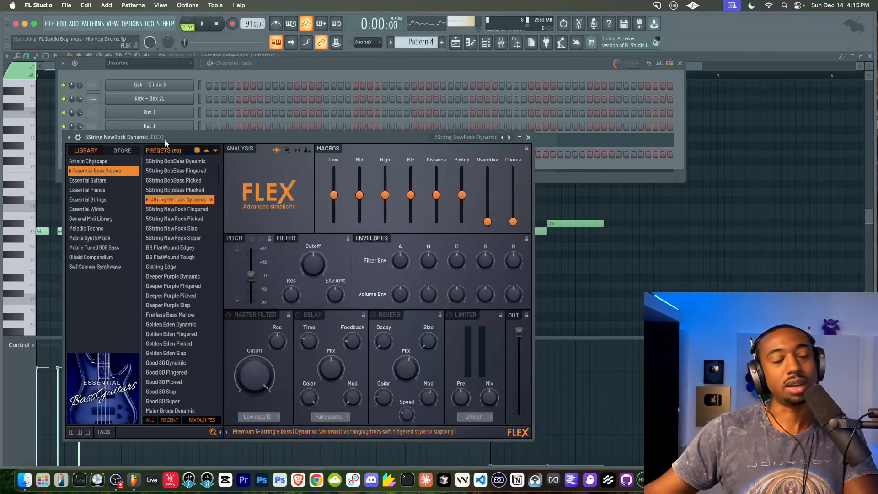
pyautogui.click(78, 137)
pyautogui.click(96, 153)
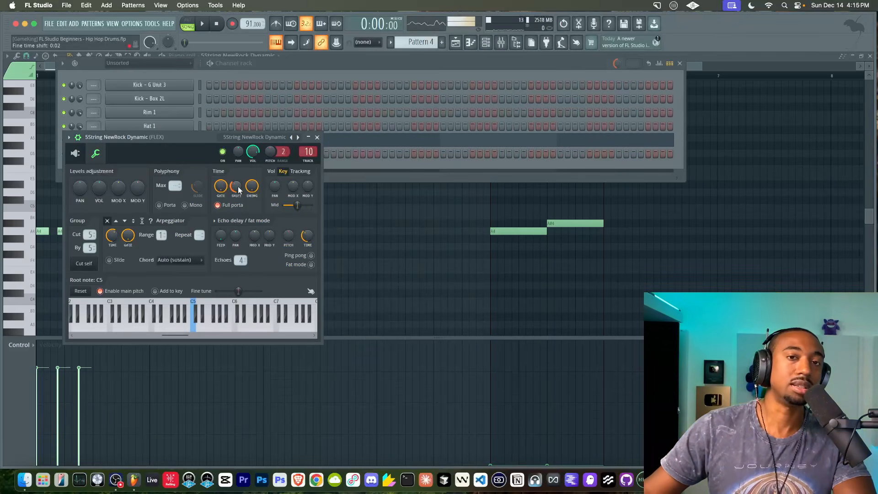
pyautogui.scroll(1, 238, 190)
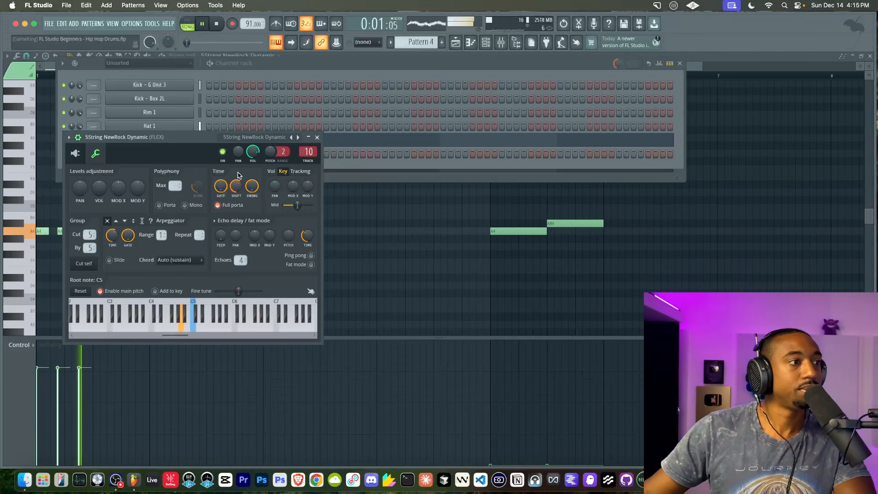
pyautogui.click(317, 137)
# Step: Return to the piano roll and play the three A4 notes against the beat to check their timing
pyautogui.press('space')
pyautogui.press('F6')
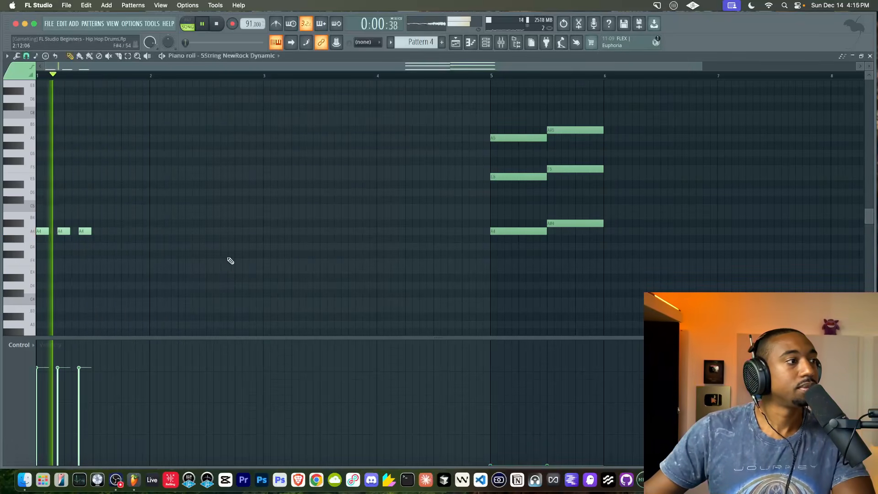
pyautogui.press('space')
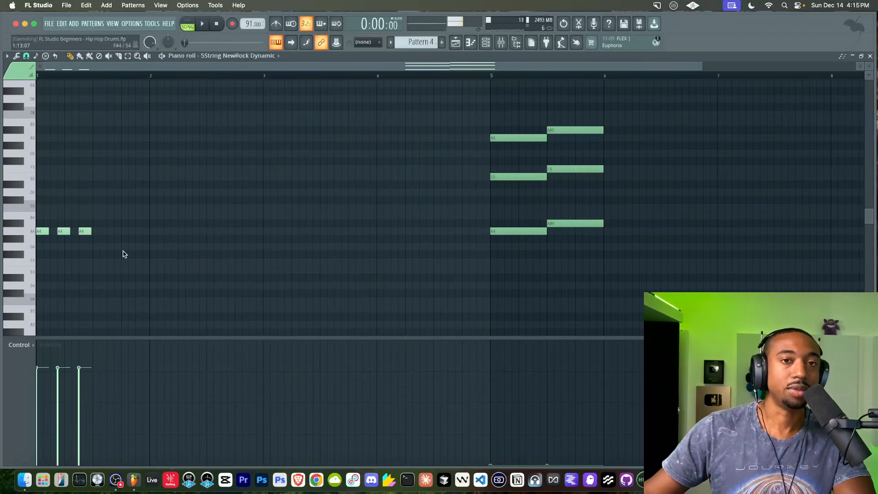
pyautogui.press('space')
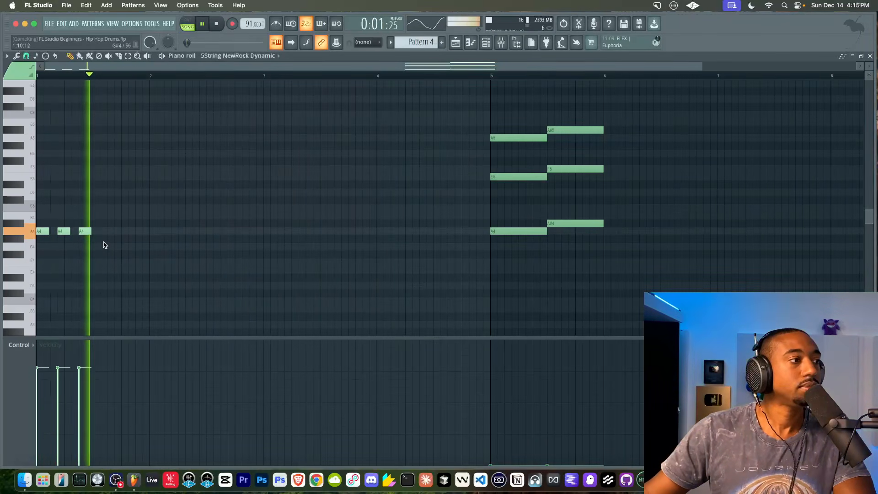
pyautogui.press('space')
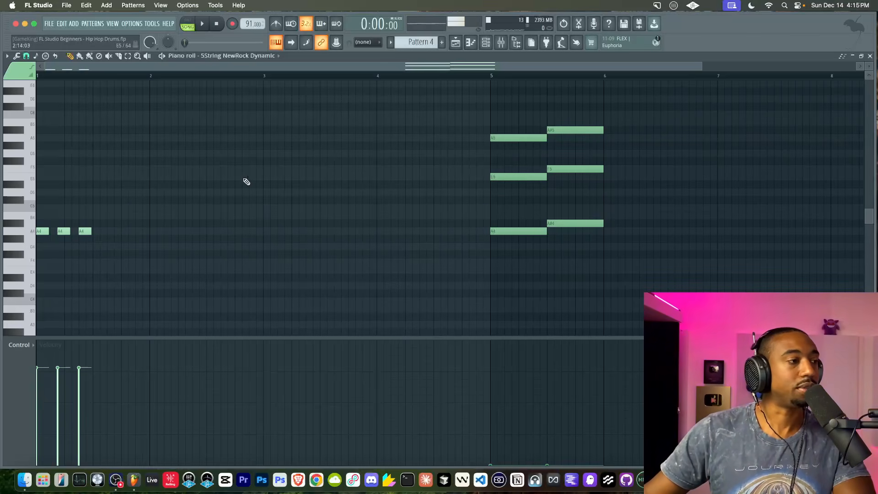
# Step: Add a very short E5 note on the last step of bar 1 and play the line against the beat
pyautogui.press('space')
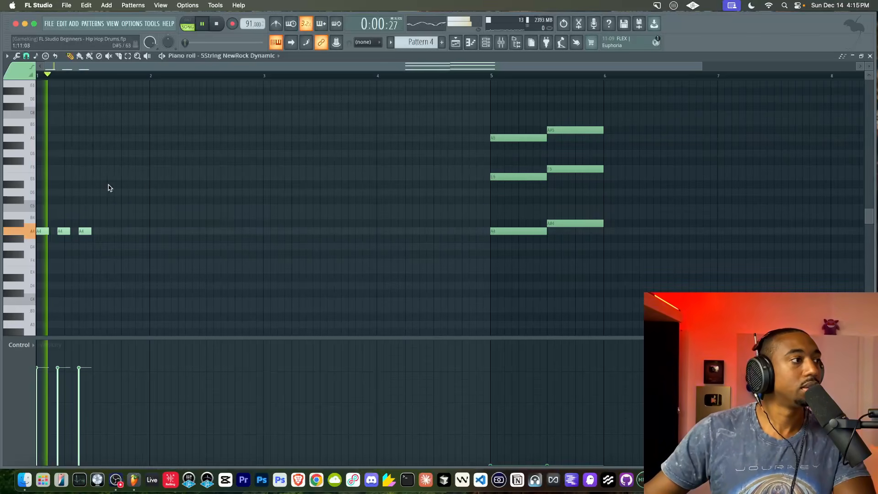
pyautogui.click(147, 177)
pyautogui.press('space')
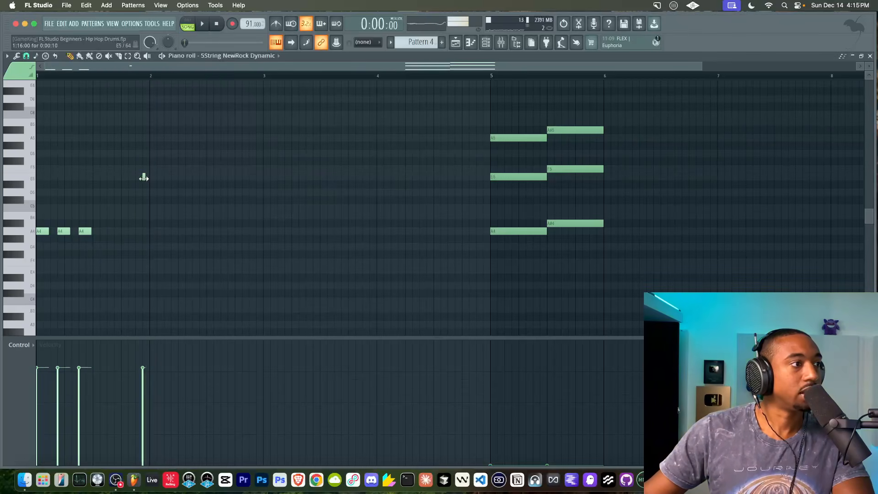
pyautogui.moveTo(146, 174); pyautogui.dragTo(41, 247)
pyautogui.rightClick(111, 236)
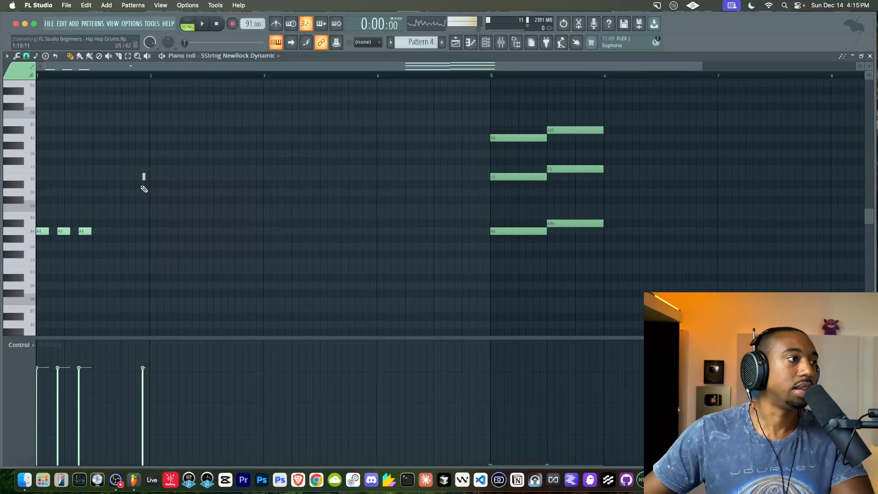
pyautogui.press('space')
pyautogui.moveTo(177, 134); pyautogui.dragTo(36, 265)
pyautogui.rightClick(183, 230)
pyautogui.press('space')
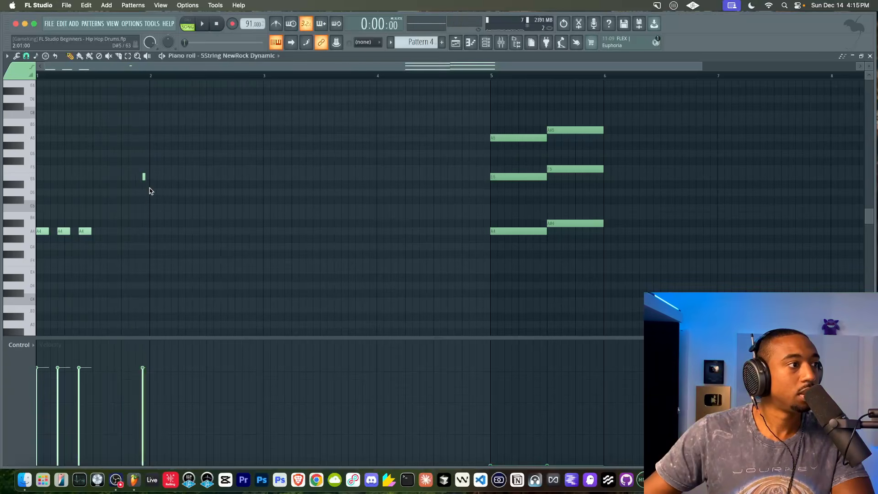
# Step: Place a D5 note about three and a half steps long at the start of bar 2 and play the line
pyautogui.click(152, 197)
pyautogui.moveTo(152, 191)
pyautogui.mouseDown()
pyautogui.moveTo(182, 192)
pyautogui.moveTo(175, 205)
pyautogui.mouseUp()
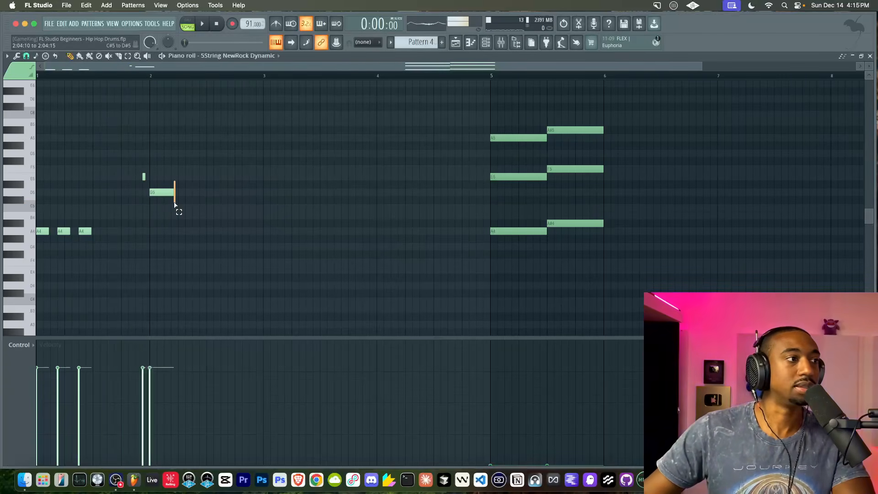
pyautogui.press('space')
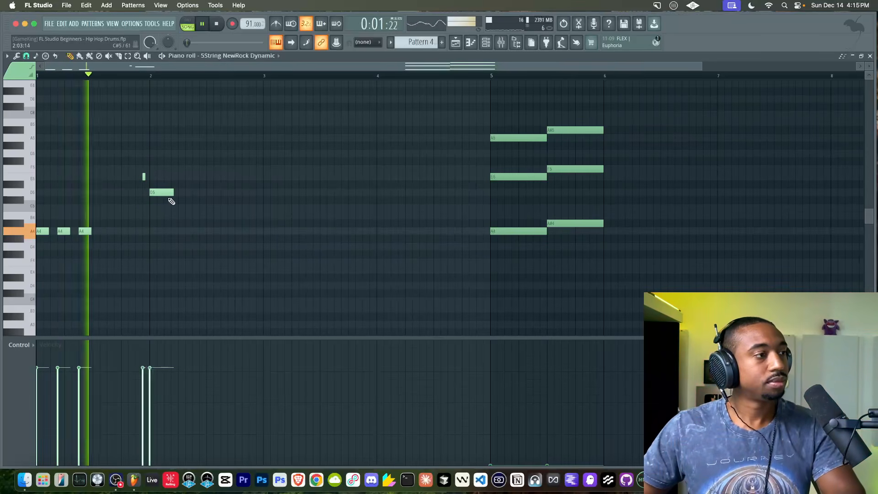
pyautogui.press('space')
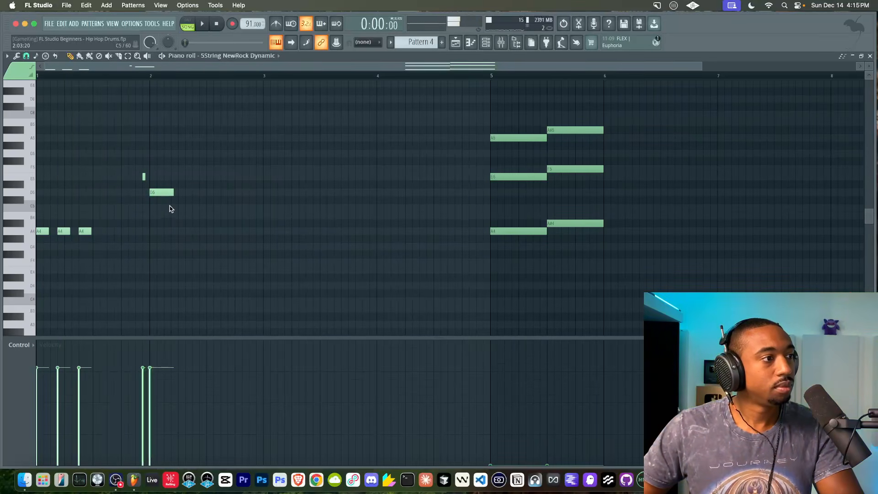
# Step: Add A4 and G4 notes after the D5 in bar 2, with the G4 starting on step 8, checking them against the beat
pyautogui.moveTo(178, 219)
pyautogui.mouseDown()
pyautogui.moveTo(179, 230)
pyautogui.moveTo(208, 247)
pyautogui.moveTo(171, 230)
pyautogui.mouseUp()
pyautogui.click(200, 247)
pyautogui.press('space')
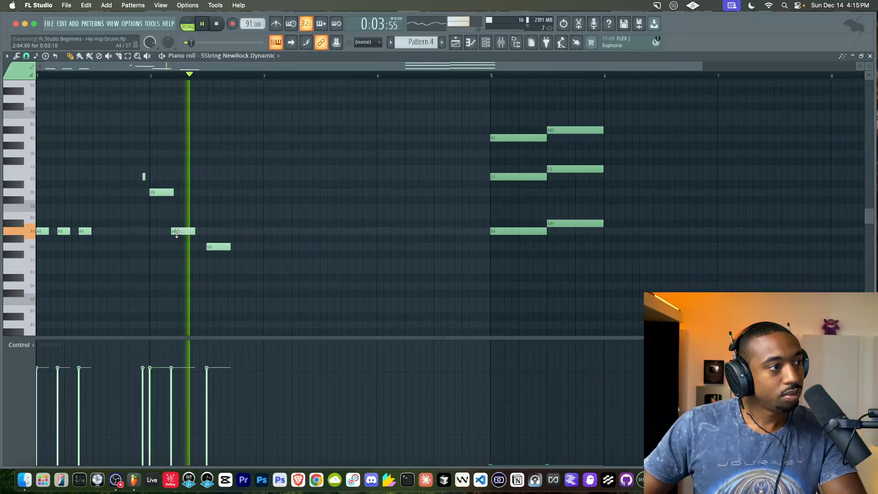
pyautogui.press('space')
pyautogui.moveTo(217, 246); pyautogui.dragTo(209, 245)
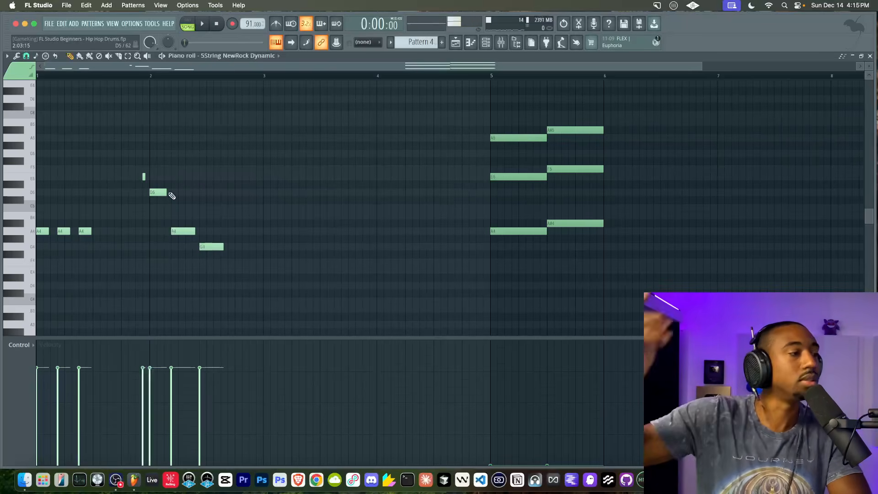
# Step: Lengthen the D5 to about three and a half steps, shorten the A4 after it, and move the G4 to step 7 of bar 2
pyautogui.press('space')
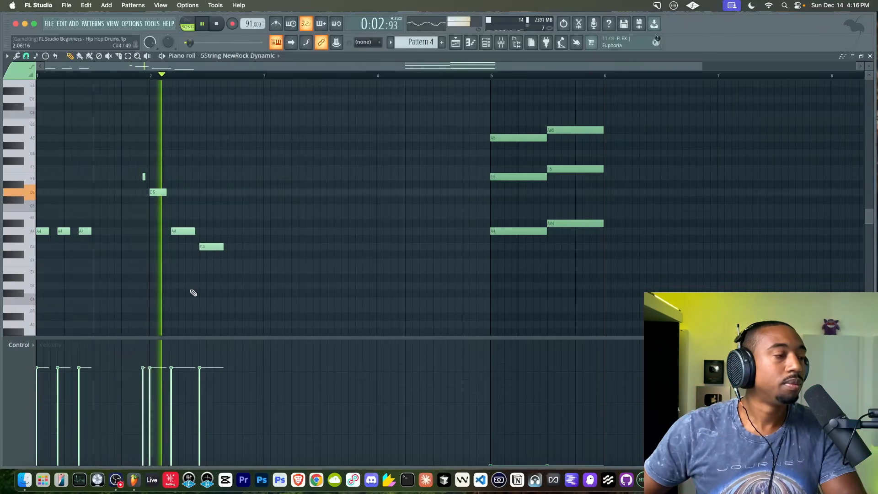
pyautogui.moveTo(171, 192); pyautogui.dragTo(174, 192)
pyautogui.moveTo(209, 243); pyautogui.dragTo(202, 243)
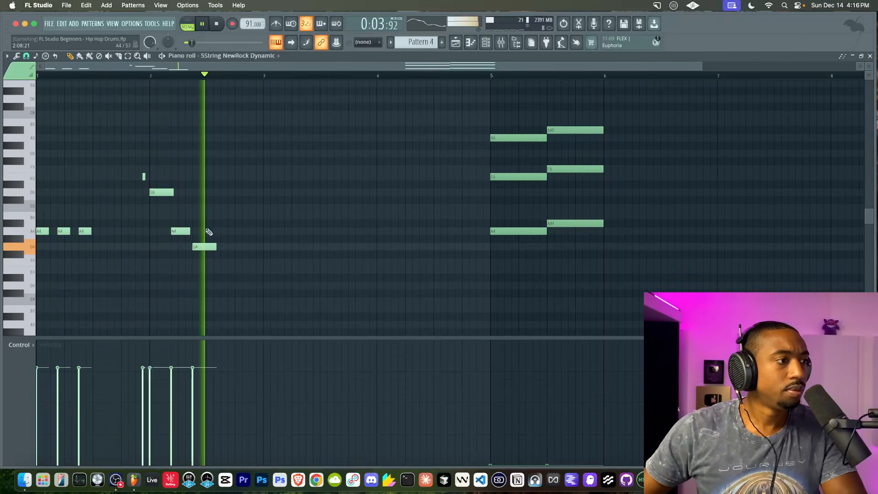
pyautogui.press('space')
# Step: Add a D4 note on step 11 of bar 2 and play the line with it
pyautogui.moveTo(221, 275); pyautogui.dragTo(220, 288)
pyautogui.press('space')
pyautogui.press('space')
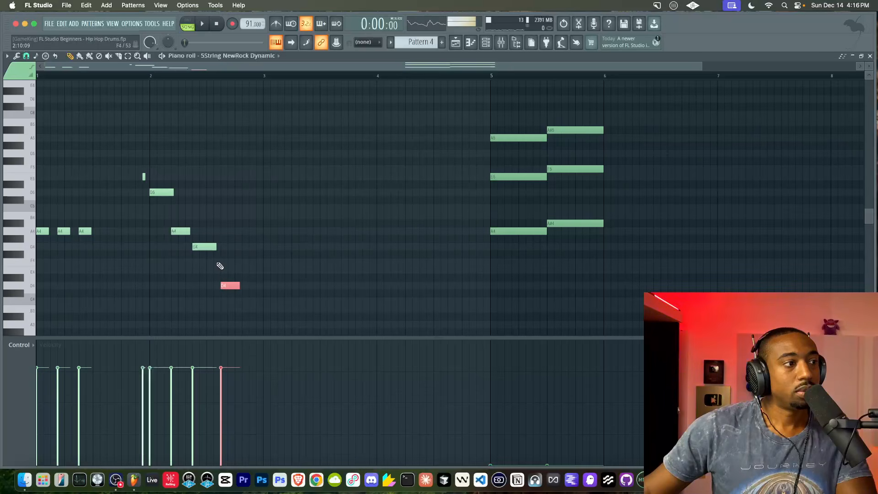
# Step: Review the individual notes of bars 1 and 2 and play the two-bar bass line against the beat
pyautogui.click(208, 247)
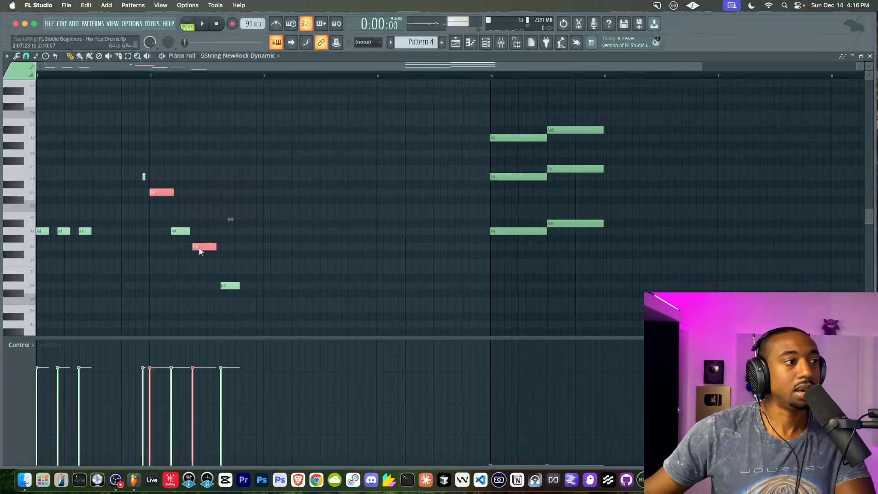
pyautogui.click(231, 286)
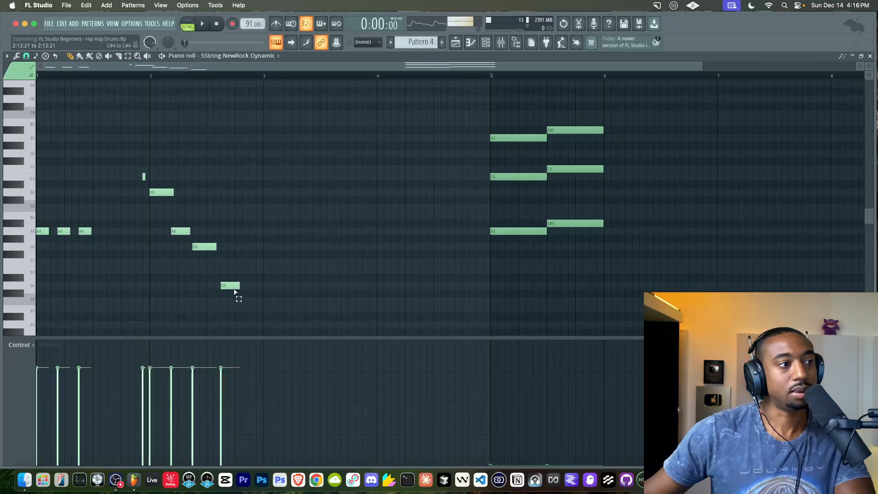
pyautogui.click(186, 277)
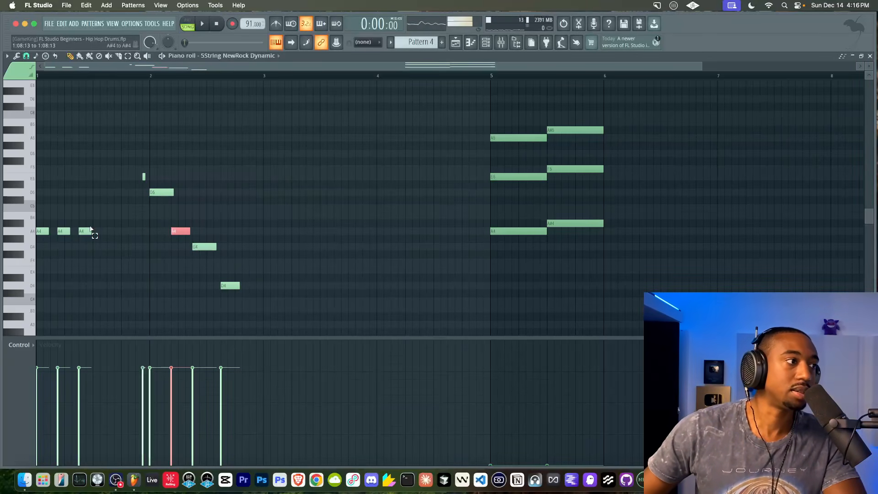
pyautogui.moveTo(90, 229); pyautogui.dragTo(58, 233)
pyautogui.click(124, 221)
pyautogui.press('space')
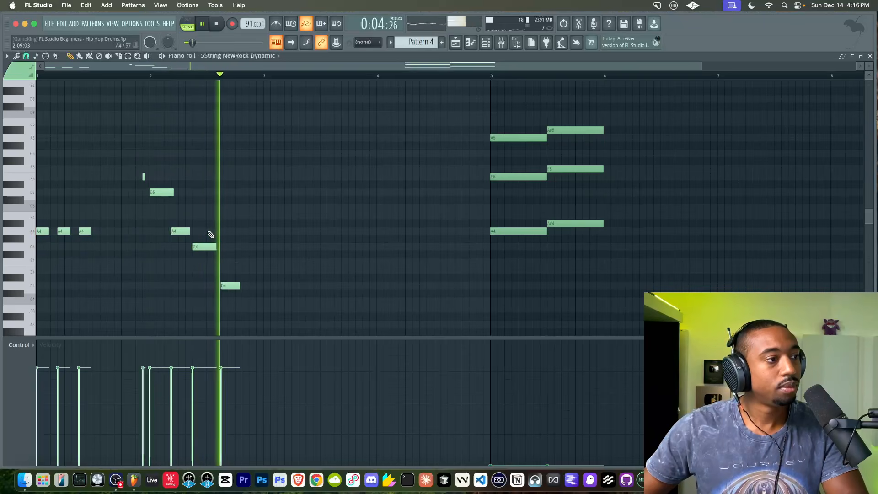
pyautogui.press('space')
pyautogui.press('space')
pyautogui.scroll(-2, 348, 274)
pyautogui.press('space')
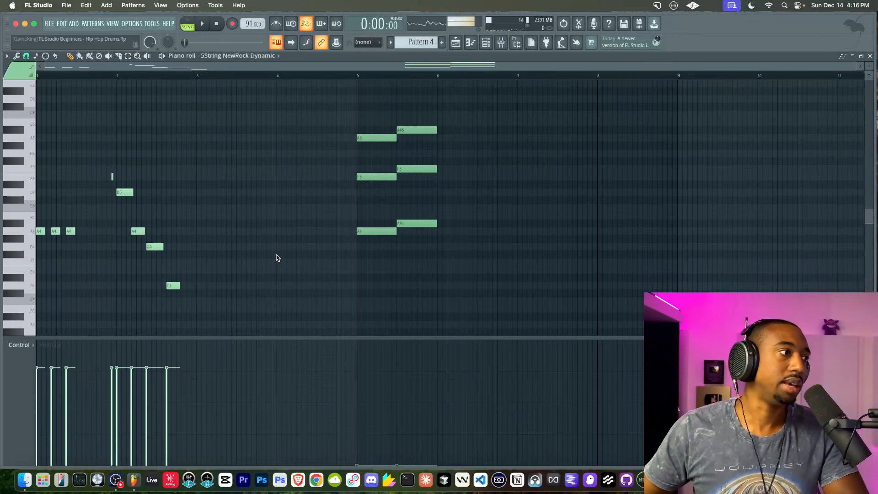
# Step: Compare the two-bar line with the stacked root, fifth and octave notes in bar 5 and play the line again
pyautogui.moveTo(190, 304); pyautogui.dragTo(122, 173)
pyautogui.click(186, 188)
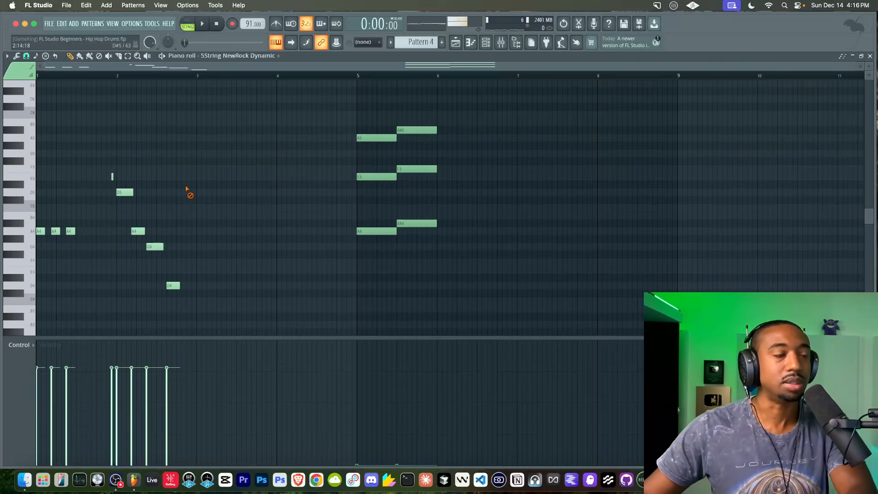
pyautogui.moveTo(398, 240); pyautogui.dragTo(421, 249)
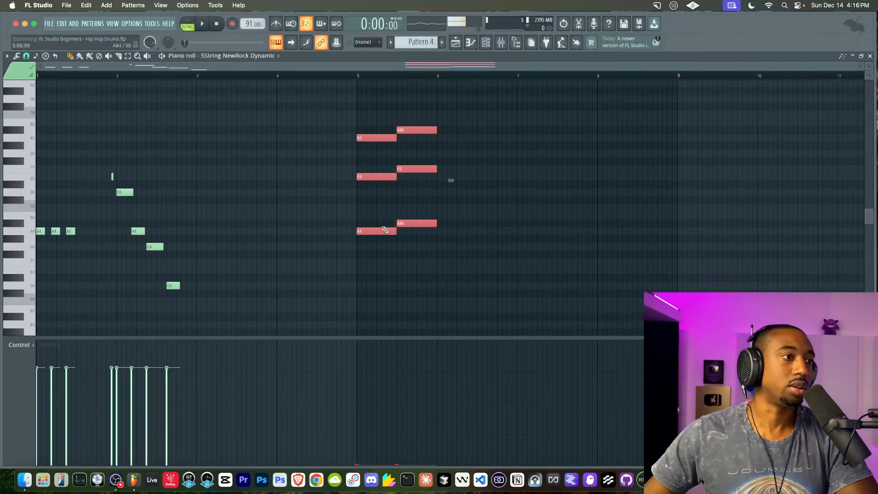
pyautogui.click(188, 284)
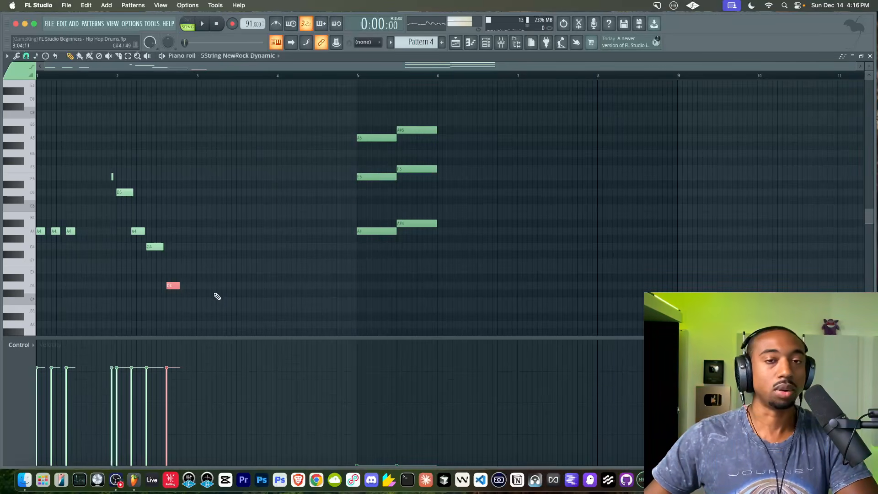
pyautogui.moveTo(76, 242); pyautogui.dragTo(46, 221)
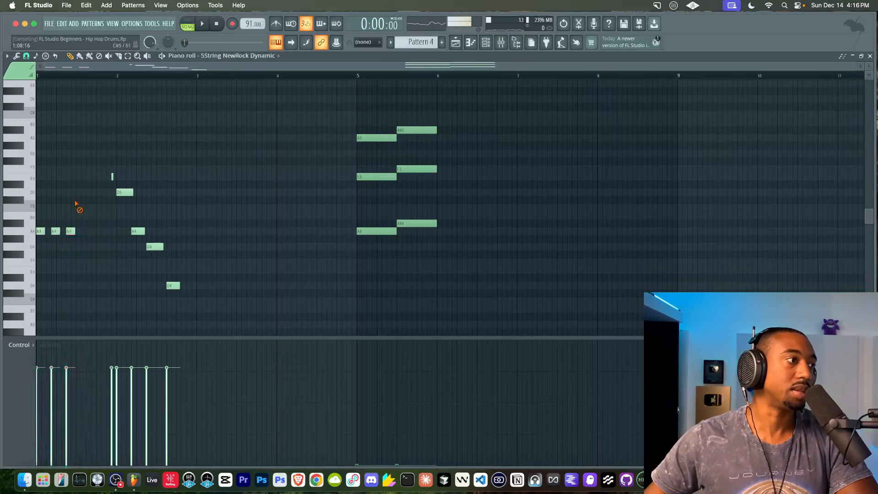
pyautogui.press('space')
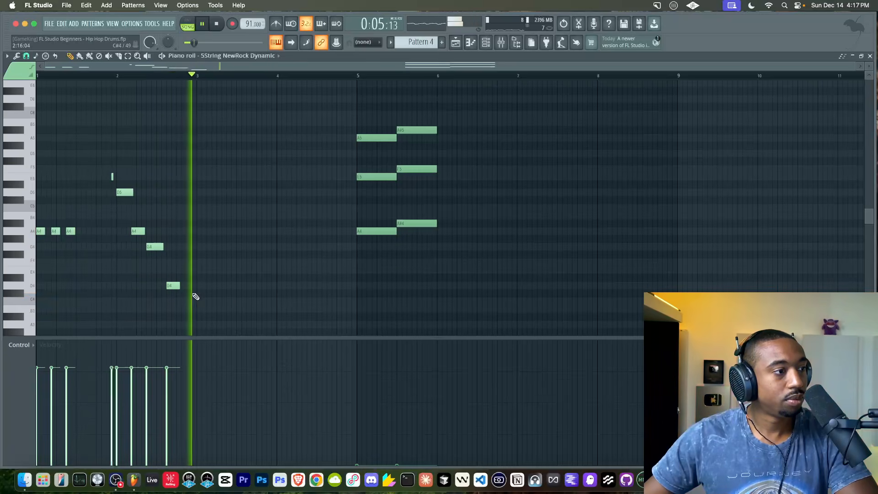
pyautogui.press('space')
# Step: Repeat the three short notes in bar 3 at E4 and the D5, A4, G4, D4 run in bar 4, then play it
pyautogui.moveTo(215, 319); pyautogui.dragTo(52, 191)
pyautogui.moveTo(79, 242); pyautogui.dragTo(333, 284)
pyautogui.press('space')
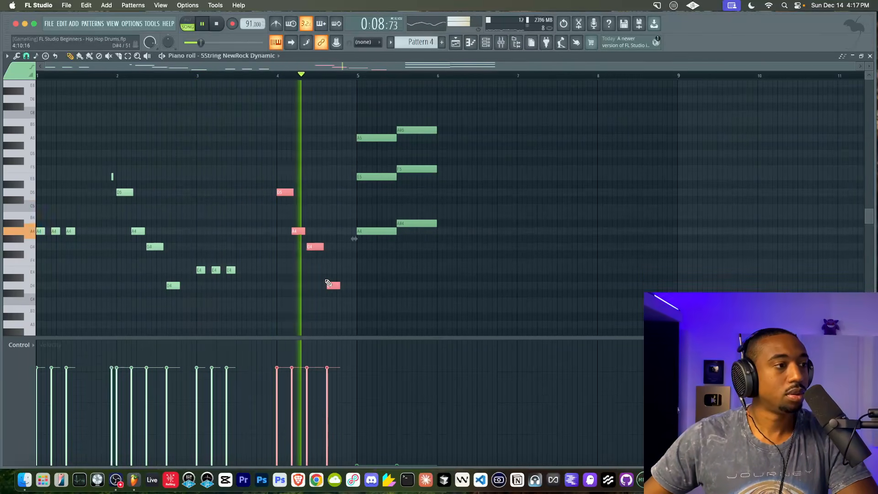
pyautogui.rightClick(307, 271)
pyautogui.press('space')
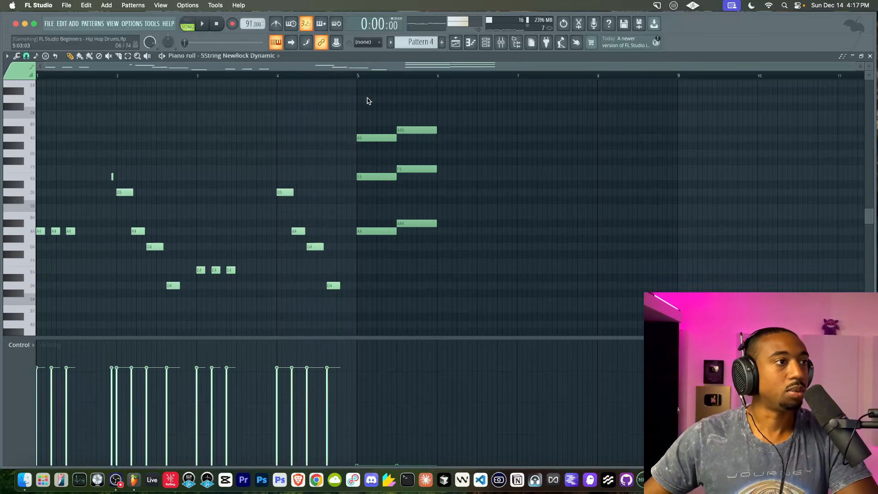
# Step: Humanize all the notes in bars 1 to 4 with Start Time Range 0.442 and Velocity Range 0.418
pyautogui.moveTo(357, 78); pyautogui.dragTo(36, 81)
pyautogui.rightClick(159, 136)
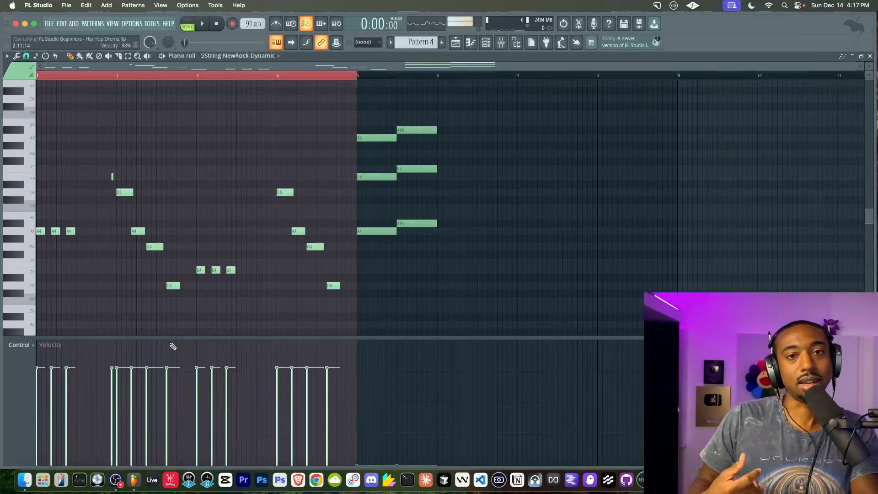
pyautogui.moveTo(331, 328); pyautogui.dragTo(36, 86)
pyautogui.click(17, 56)
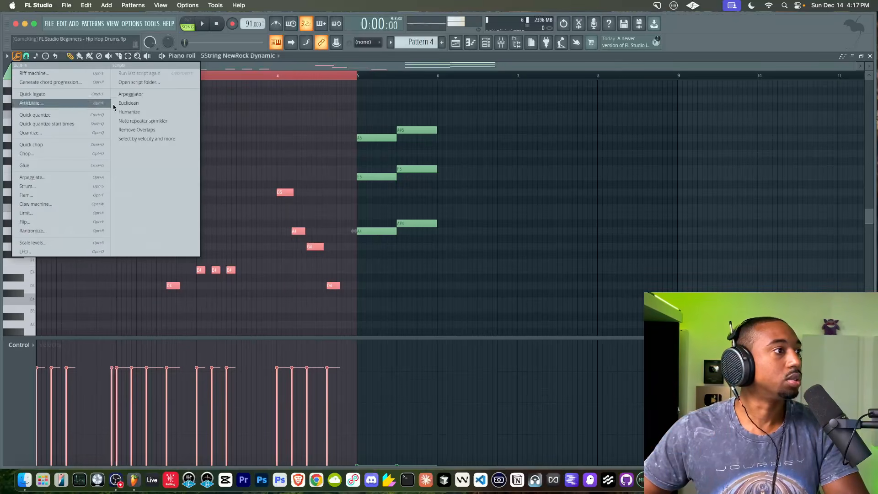
pyautogui.click(137, 112)
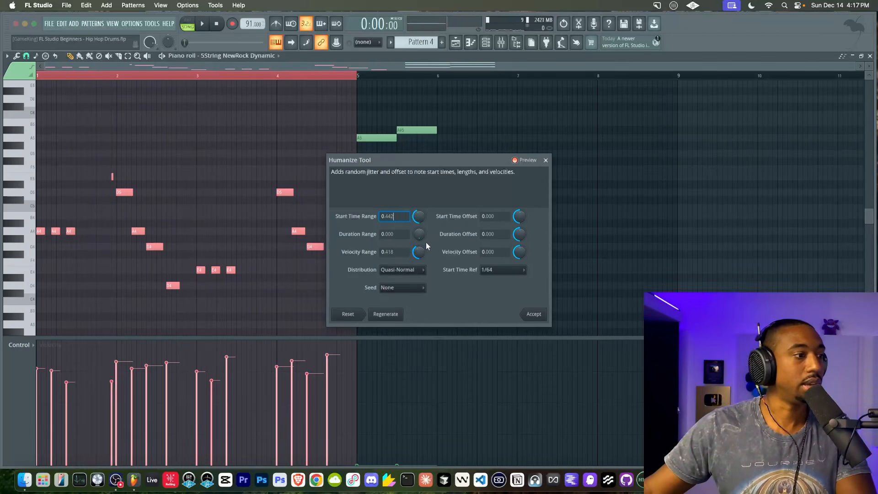
pyautogui.click(533, 314)
# Step: Play the humanized four-bar bass line against the beat
pyautogui.press('space')
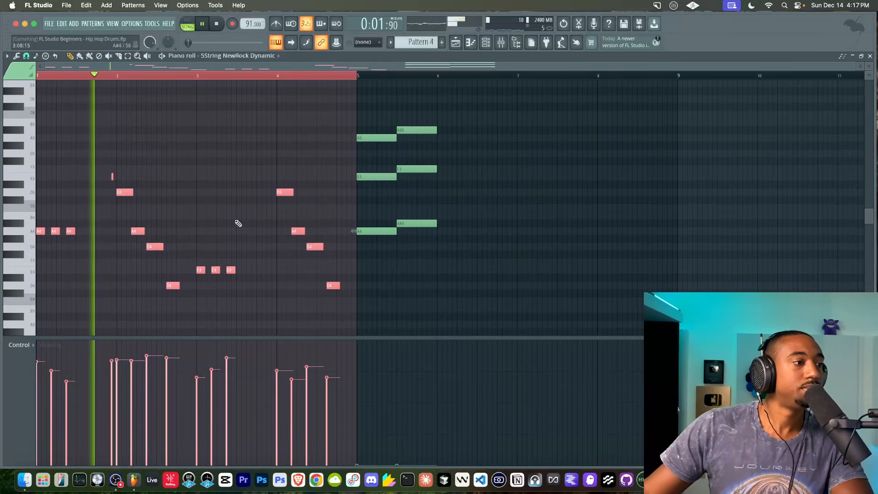
pyautogui.rightClick(139, 287)
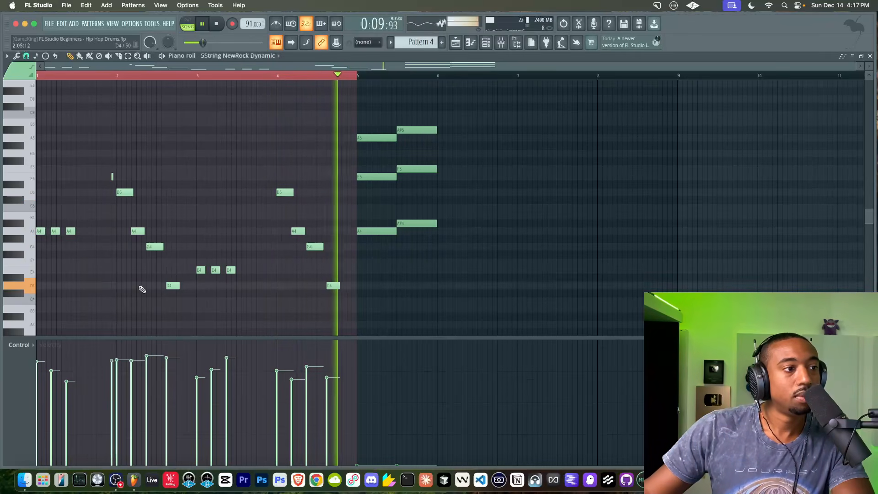
pyautogui.press('space')
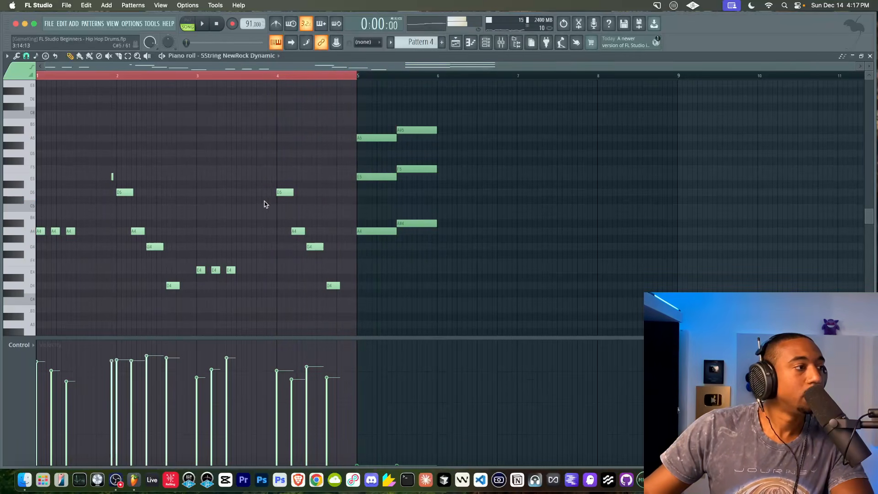
# Step: Move the stacked reference notes from bar 5 to bar 9 and duplicate the four-bar bass line into bars 5 to 8
pyautogui.moveTo(500, 295); pyautogui.dragTo(357, 111)
pyautogui.moveTo(368, 228); pyautogui.dragTo(687, 227)
pyautogui.moveTo(401, 298); pyautogui.dragTo(38, 82)
pyautogui.moveTo(40, 246); pyautogui.dragTo(356, 249)
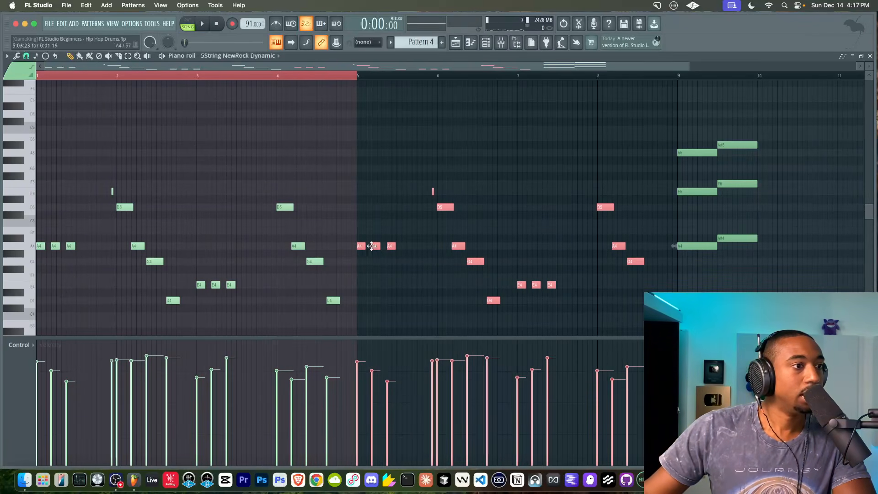
# Step: Raise the second short note of bar 5 to A#4 and extend the time selection over bars 1 to 8
pyautogui.click(376, 247)
pyautogui.moveTo(375, 243); pyautogui.dragTo(374, 243)
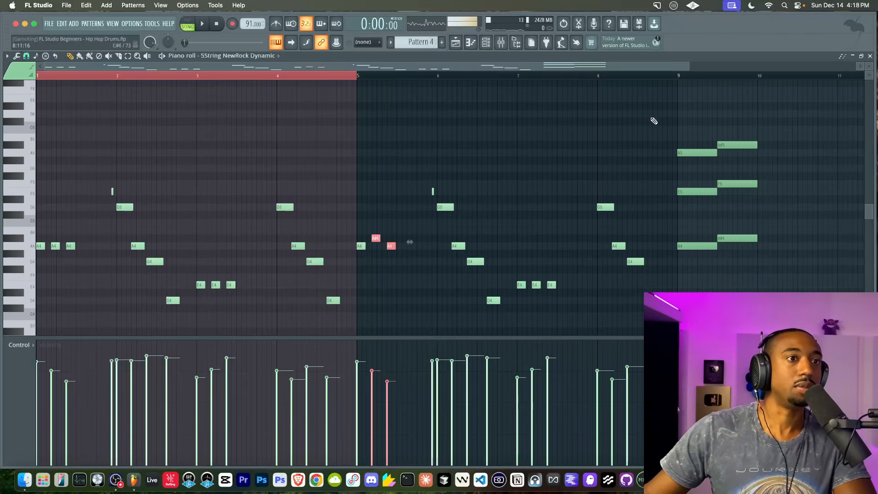
pyautogui.moveTo(678, 82); pyautogui.dragTo(38, 78)
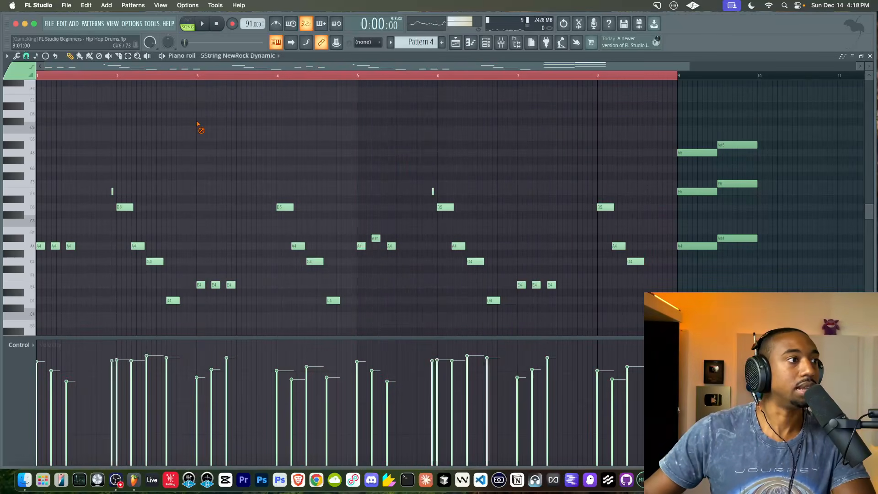
pyautogui.scroll(-2, 726, 242)
pyautogui.hscroll(1, 726, 241)
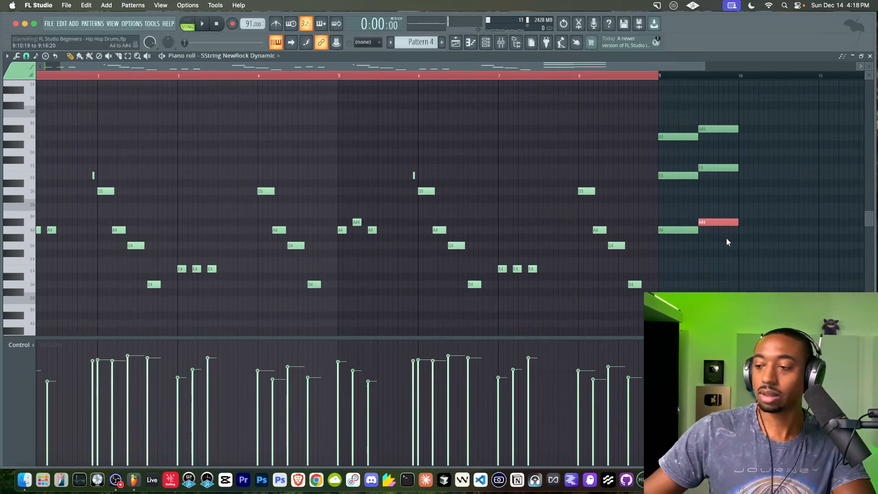
pyautogui.hscroll(1, 437, 180)
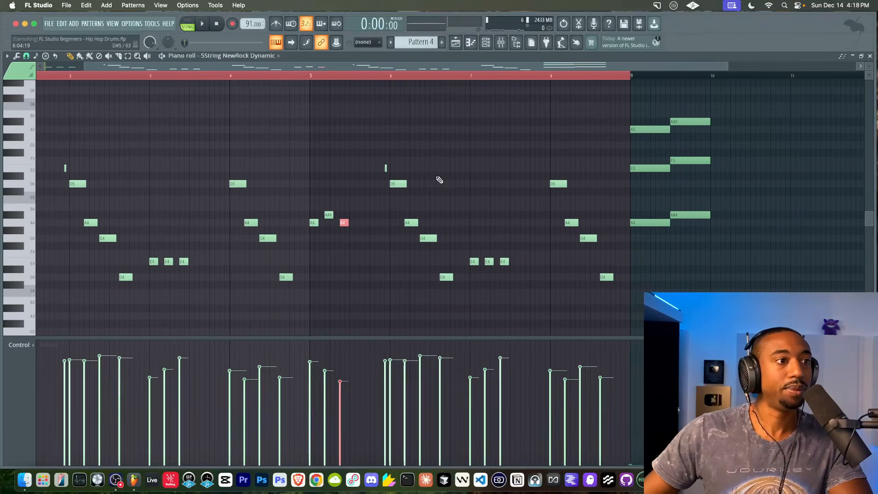
# Step: Set the playback start to bar 5, check the Pattern 4 clip in the playlist and reopen it in the piano roll
pyautogui.click(383, 169)
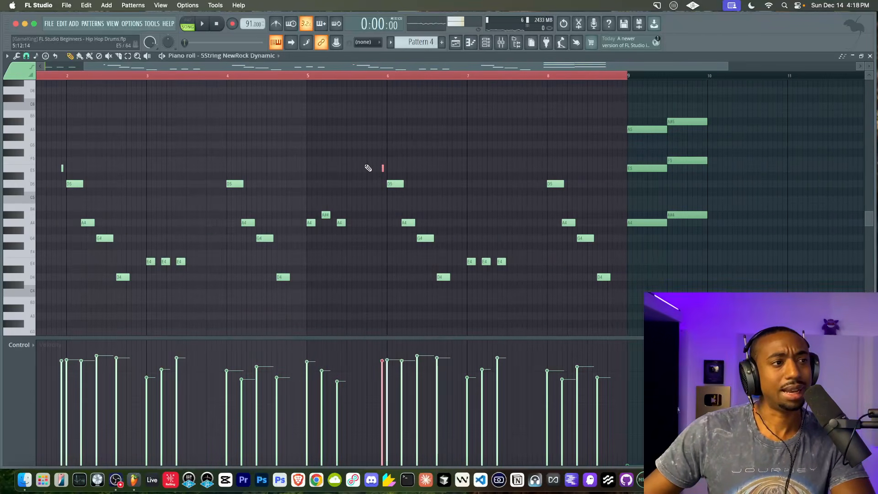
pyautogui.keyDown('super'); pyautogui.click(416, 208); pyautogui.keyUp('super')
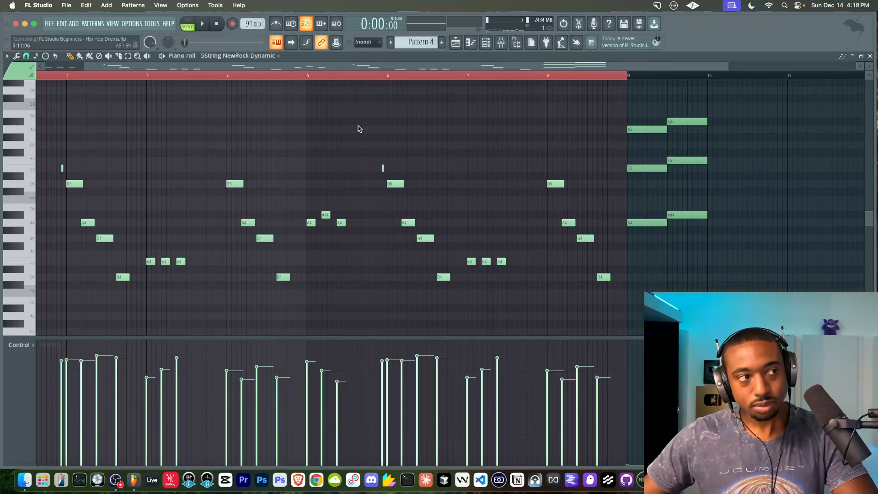
pyautogui.click(303, 73)
pyautogui.click(456, 42)
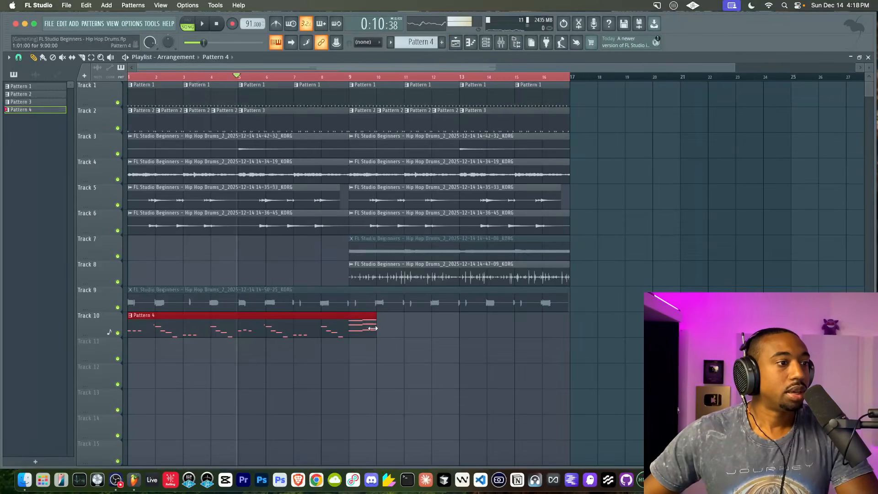
pyautogui.doubleClick(274, 324)
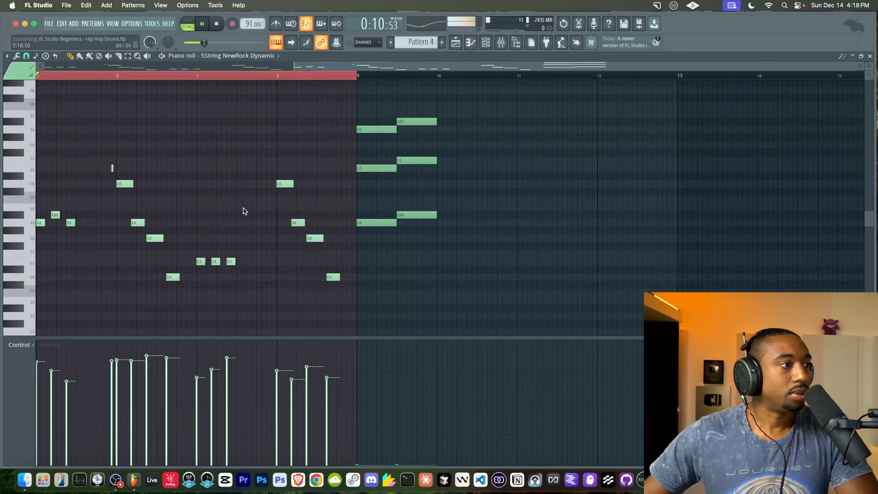
# Step: Play the varied bass phrase from bar 5 against the beat
pyautogui.press('space')
pyautogui.press('space')
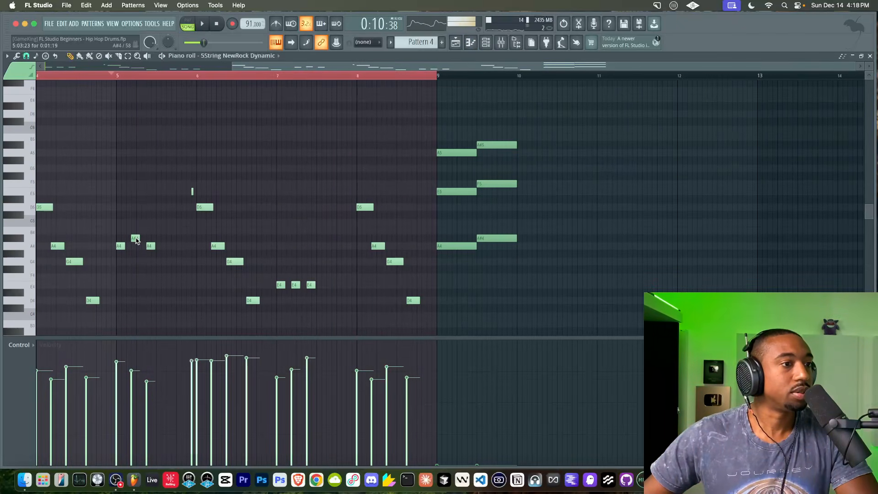
pyautogui.press('space')
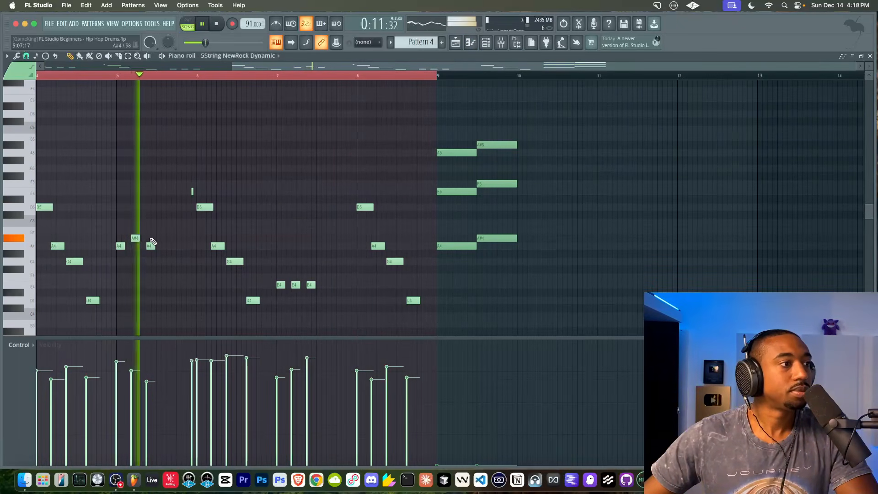
pyautogui.press('space')
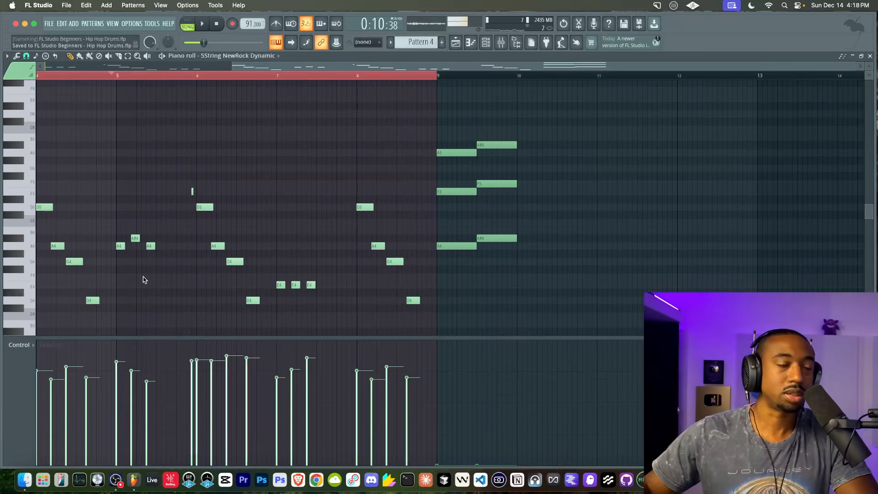
pyautogui.press('space')
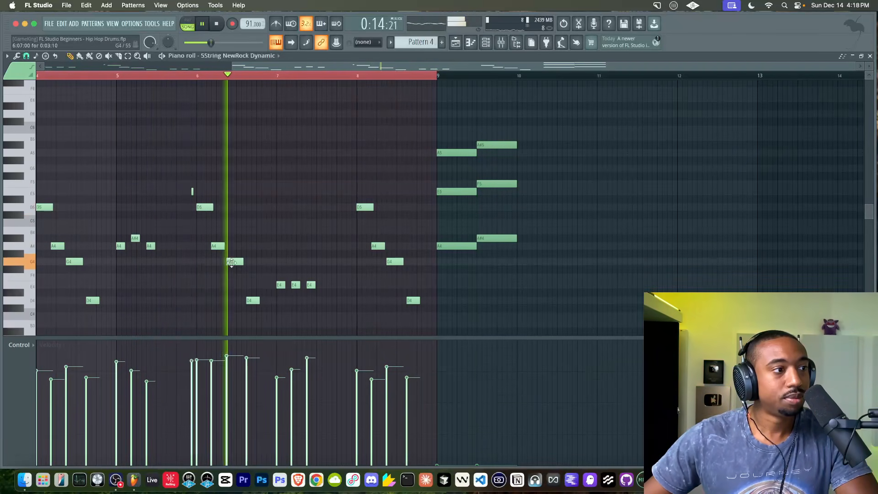
pyautogui.press('space')
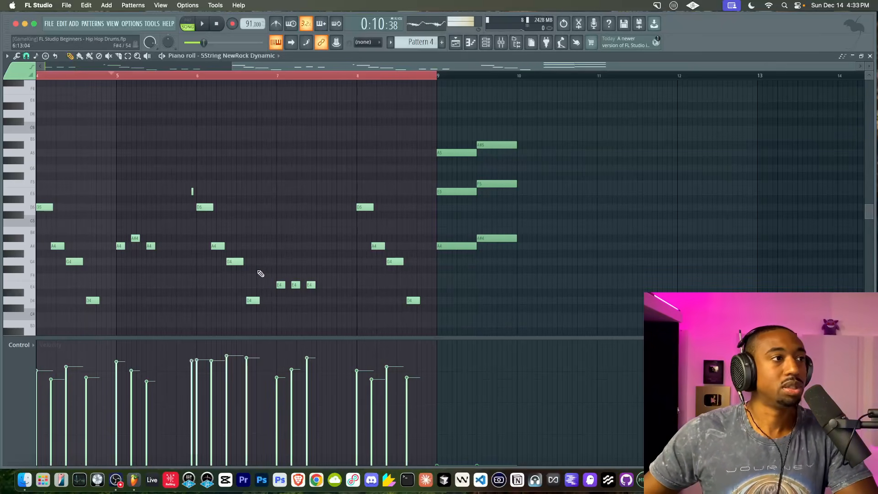
pyautogui.hscroll(-5, 261, 273)
pyautogui.press('space')
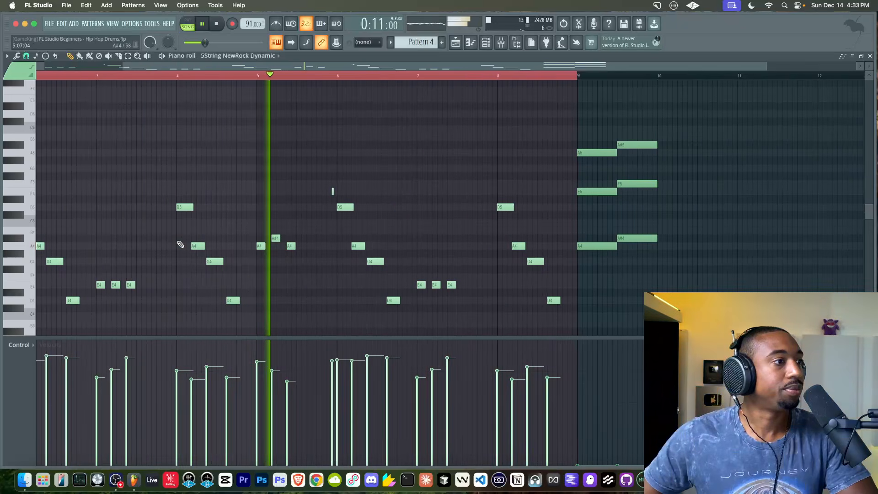
pyautogui.press('space')
# Step: Play the bass line from the start through the descending notes of bar 2
pyautogui.press('space')
pyautogui.scroll(3, 144, 280)
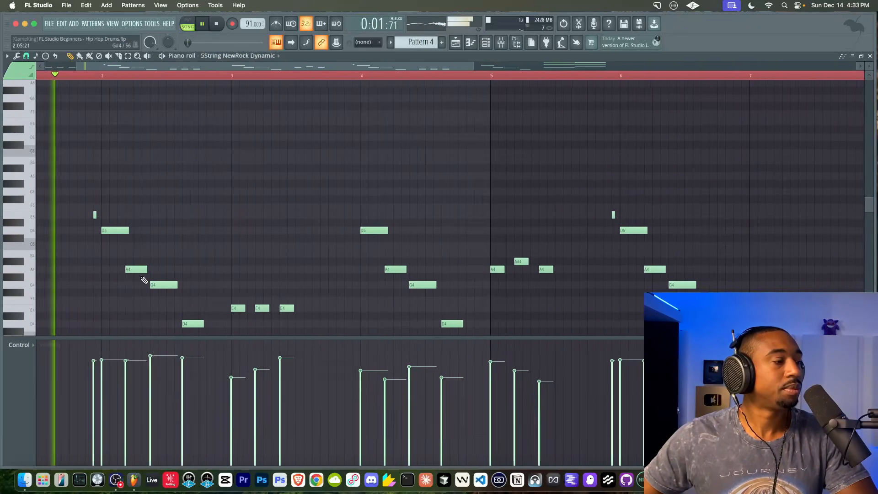
pyautogui.scroll(-3, 144, 279)
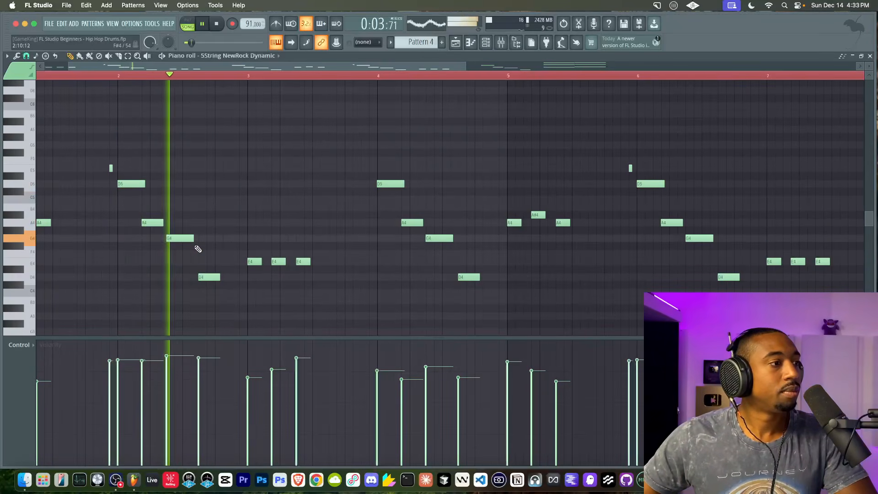
pyautogui.press('space')
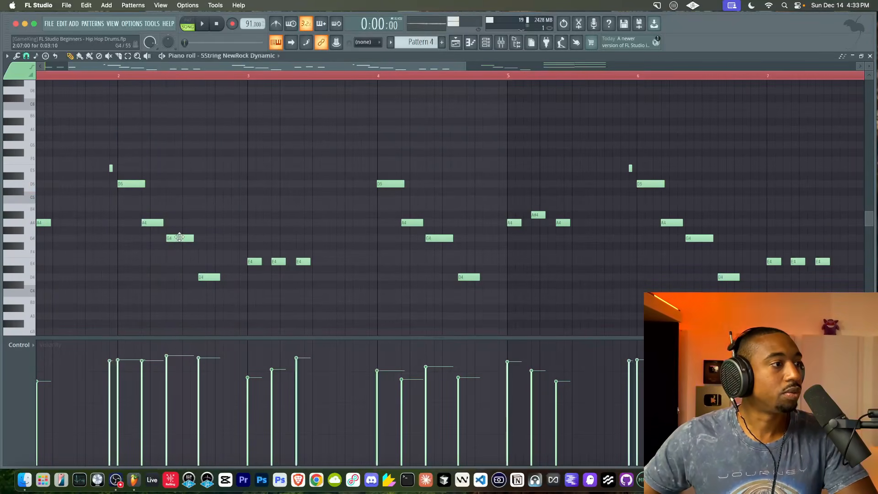
# Step: Copy bar 2's G4 note down to D4 at 2:08:00 and turn the copy into a slide note
pyautogui.click(176, 237)
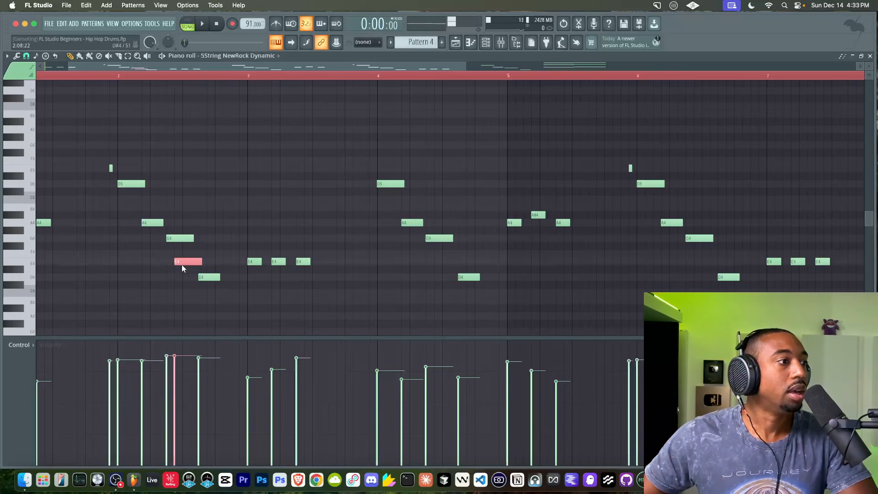
pyautogui.moveTo(178, 278); pyautogui.dragTo(182, 278)
pyautogui.doubleClick(182, 277)
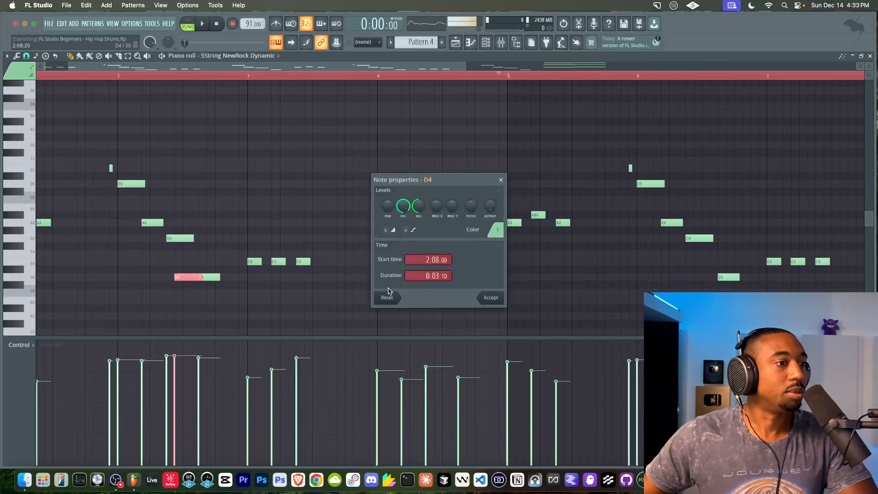
pyautogui.click(487, 298)
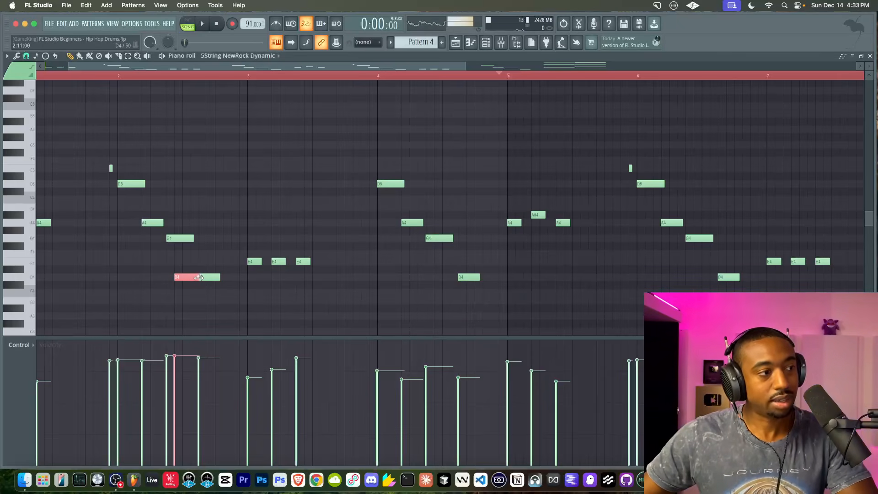
# Step: Trim the D4 slide note in bar 2 so it ends where the following D4 note begins
pyautogui.moveTo(194, 284); pyautogui.dragTo(197, 284)
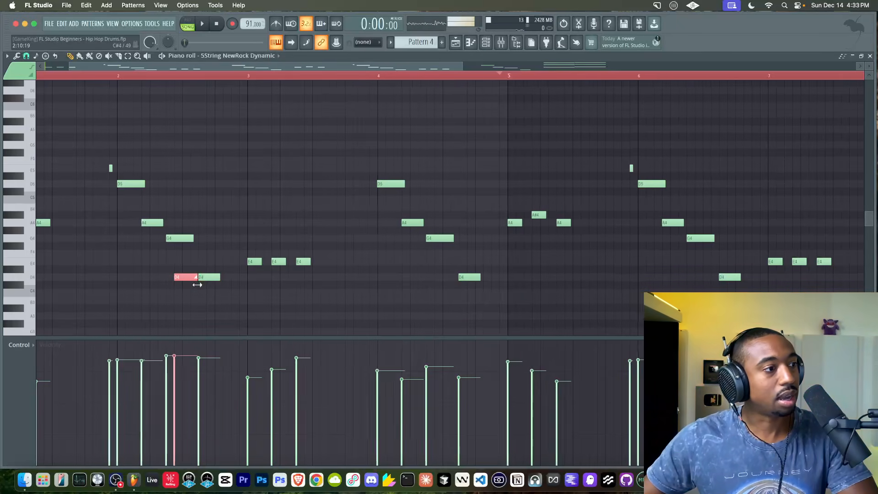
pyautogui.scroll(2, 197, 285)
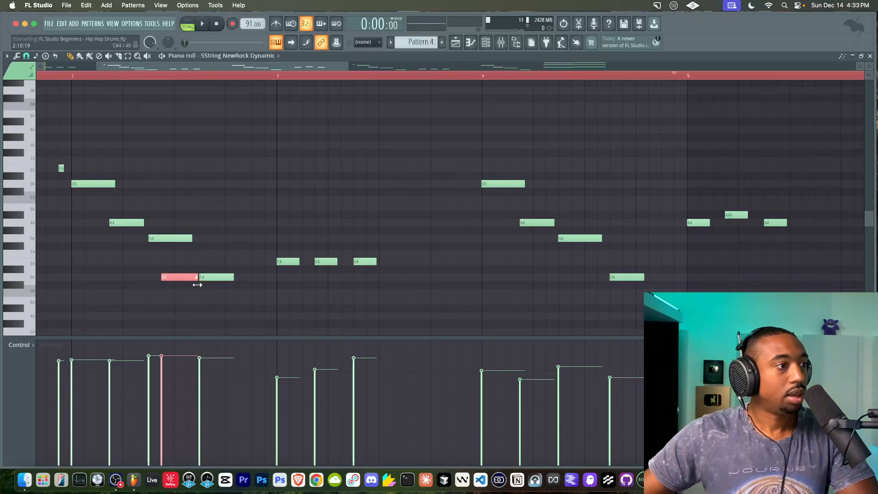
pyautogui.scroll(3, 197, 285)
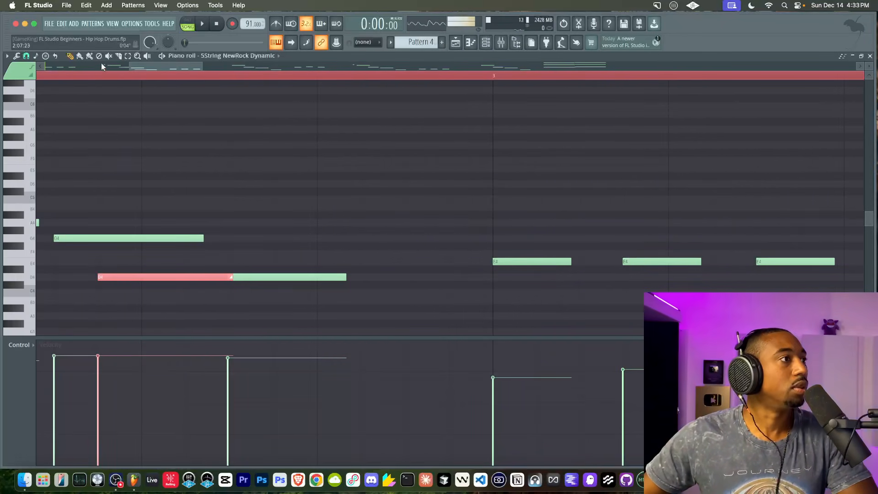
pyautogui.moveTo(228, 288); pyautogui.dragTo(228, 291)
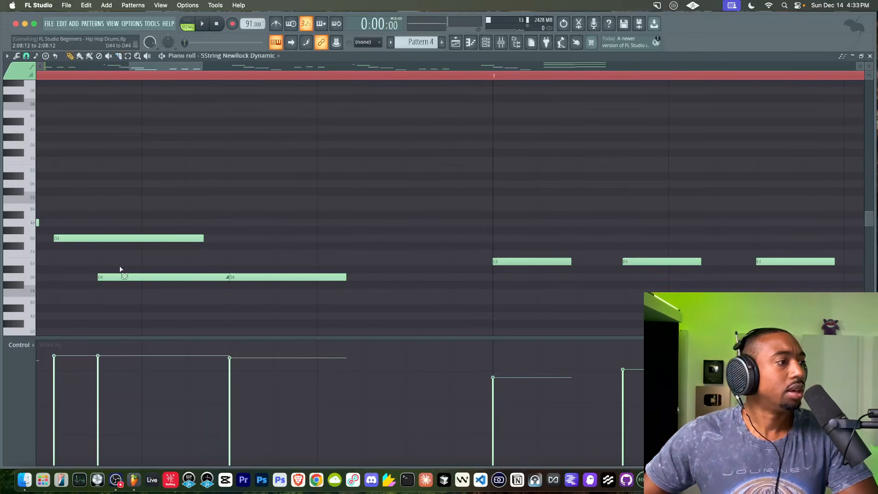
# Step: Preview the G4 and D4 slide notes in bar 2, and play the bass line through to bar 5
pyautogui.click(89, 238)
pyautogui.scroll(-3, 89, 237)
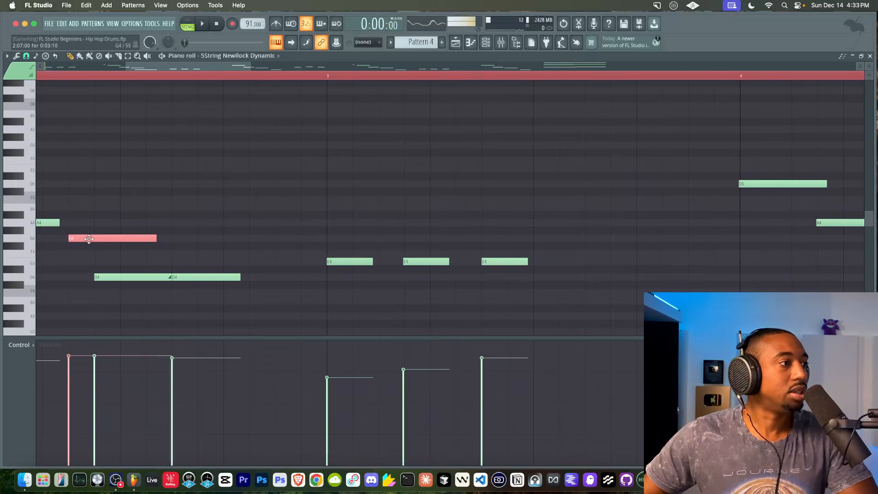
pyautogui.click(124, 276)
pyautogui.scroll(-3, 122, 286)
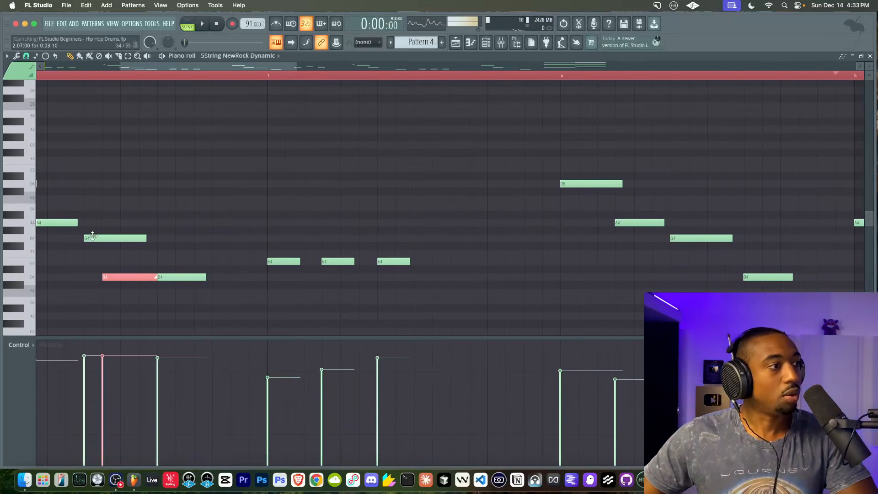
pyautogui.scroll(-3, 107, 275)
pyautogui.press('space')
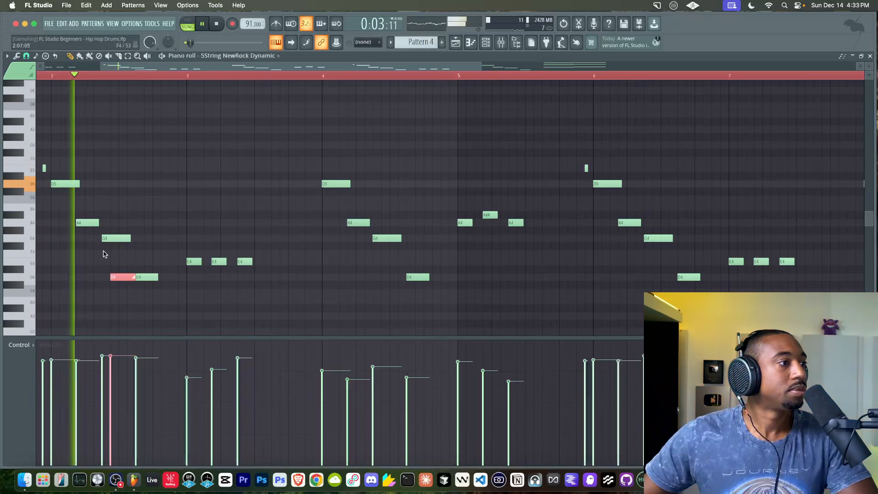
pyautogui.press('space')
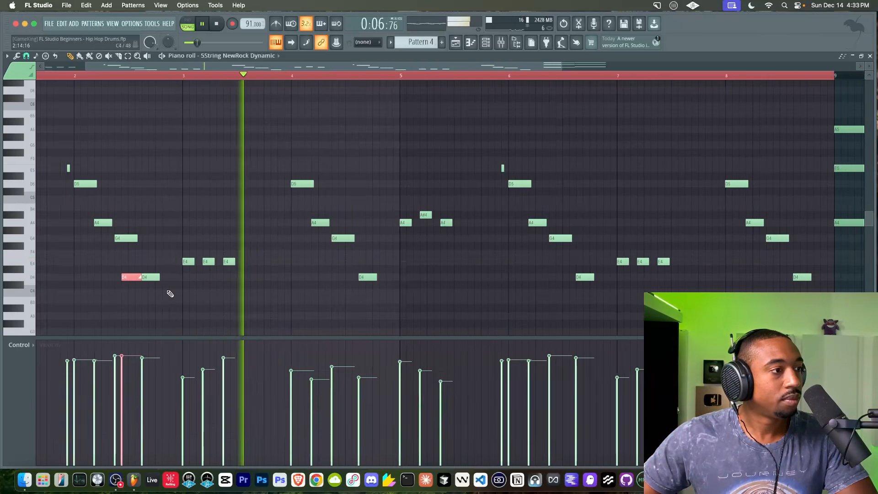
pyautogui.scroll(-5, 223, 280)
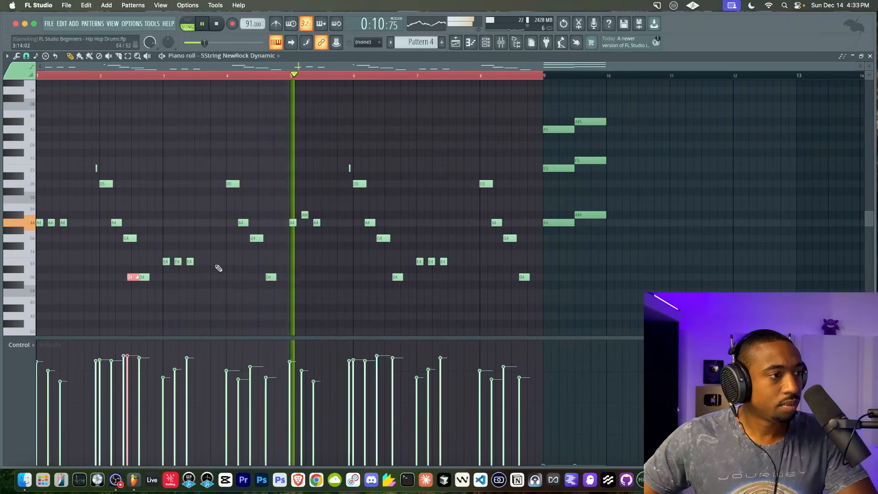
pyautogui.press('space')
# Step: Build a quick bend on bar 4's last D4 with 0:00:17 slide notes to D#4 at 4:13:00 and back to D4 at 4:14:00
pyautogui.scroll(4, 266, 280)
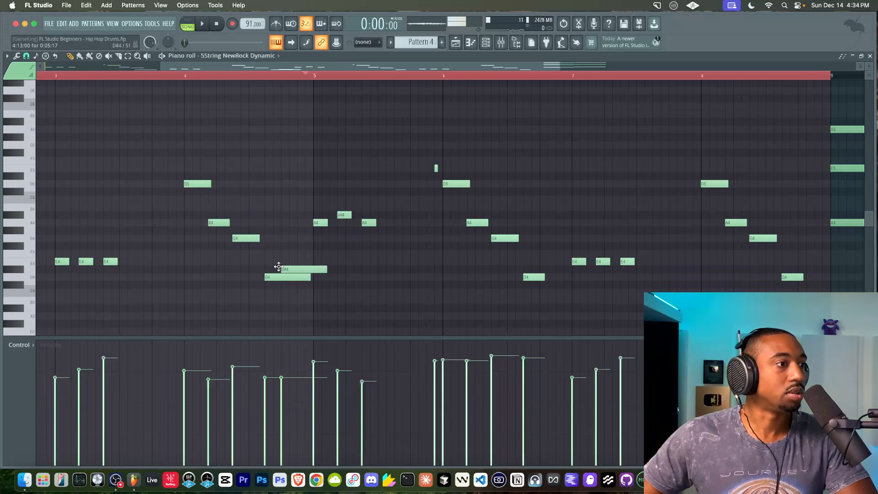
pyautogui.moveTo(270, 270); pyautogui.dragTo(280, 270)
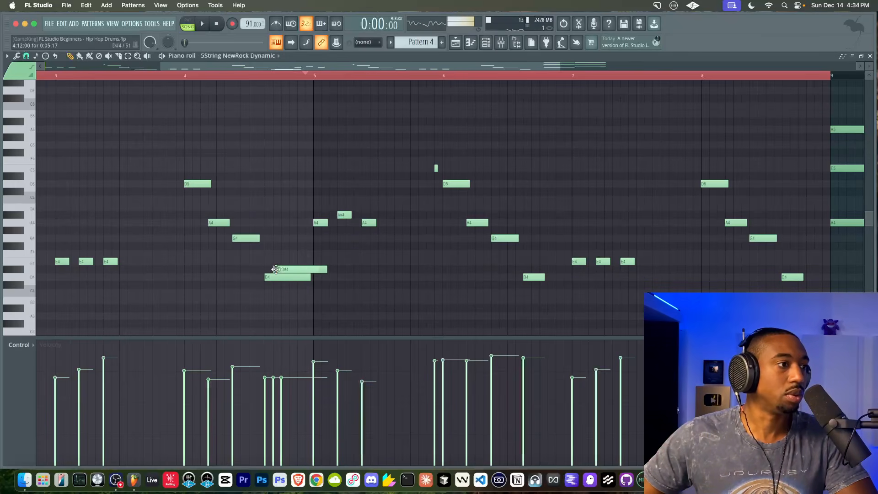
pyautogui.doubleClick(319, 269)
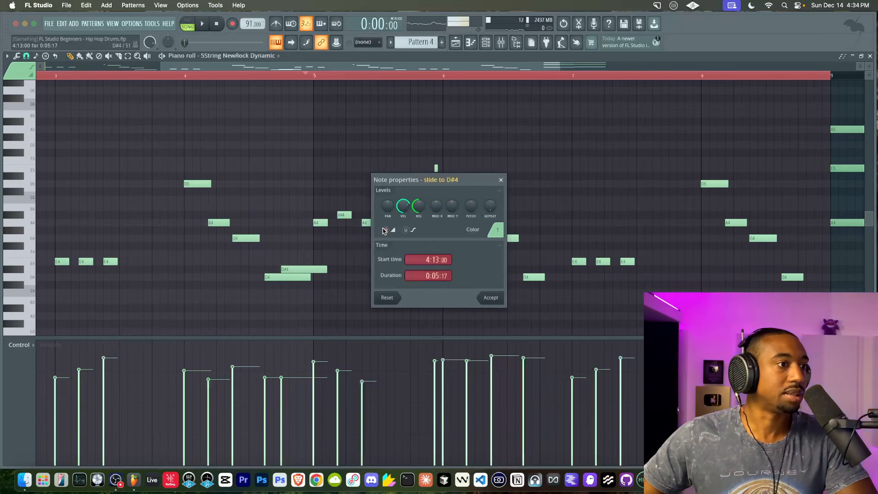
pyautogui.click(491, 298)
pyautogui.moveTo(327, 268); pyautogui.dragTo(276, 269)
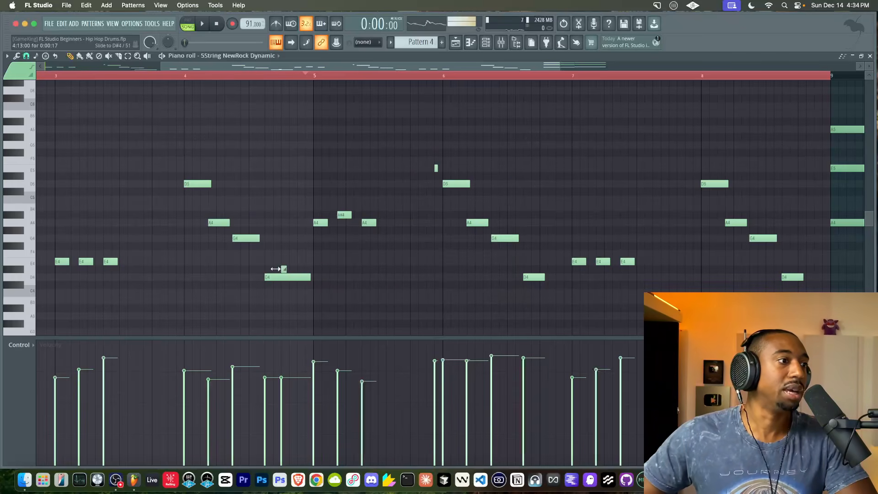
pyautogui.scroll(2, 286, 268)
pyautogui.click(287, 271)
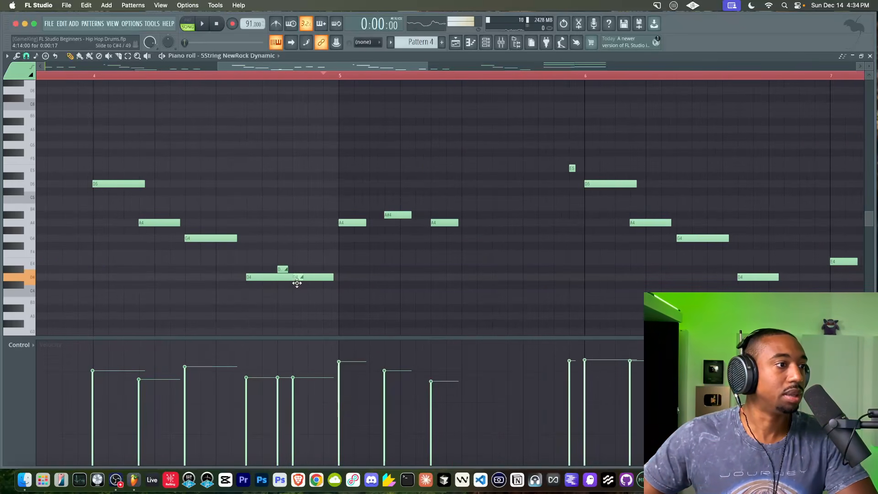
# Step: Play the bass line from the start of bar 4 to hear the D#4 bend
pyautogui.press('space')
pyautogui.press('space')
pyautogui.press('space')
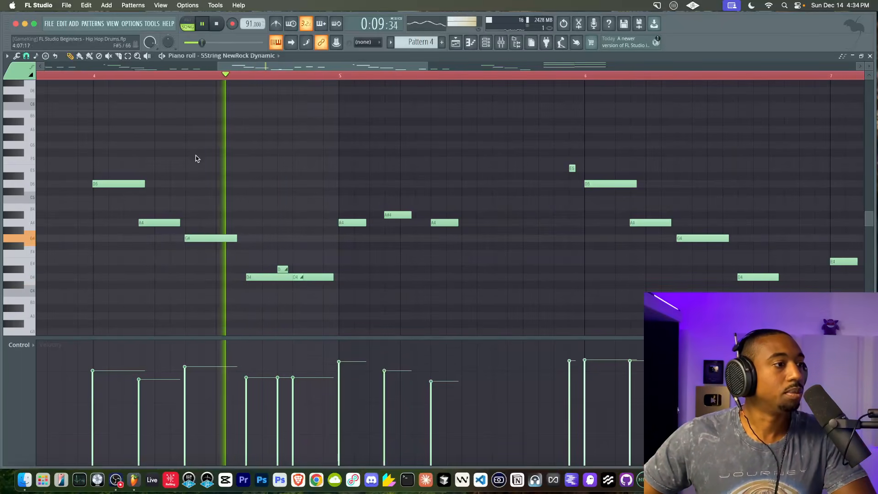
pyautogui.click(93, 77)
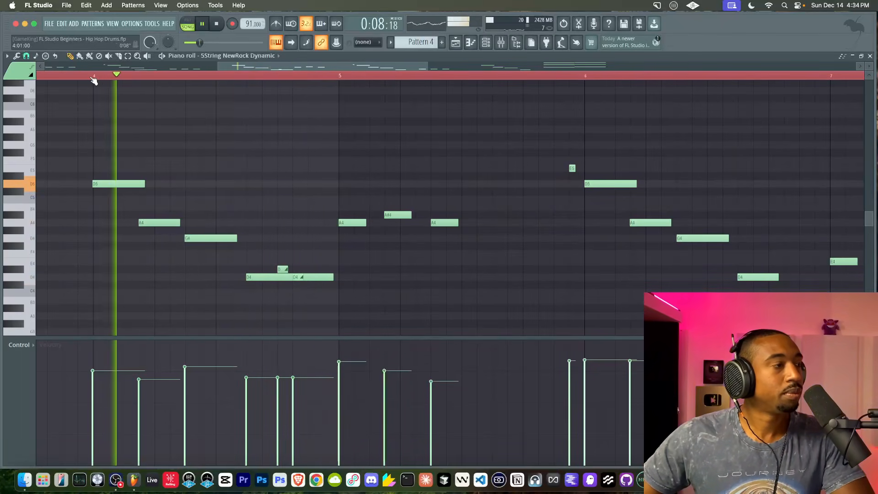
pyautogui.press('space')
# Step: Move bar 4's two slide notes one step earlier, with D#4 at 4:12:00 and D4 at 4:13:00
pyautogui.click(282, 267)
pyautogui.moveTo(292, 274); pyautogui.dragTo(288, 278)
pyautogui.press('space')
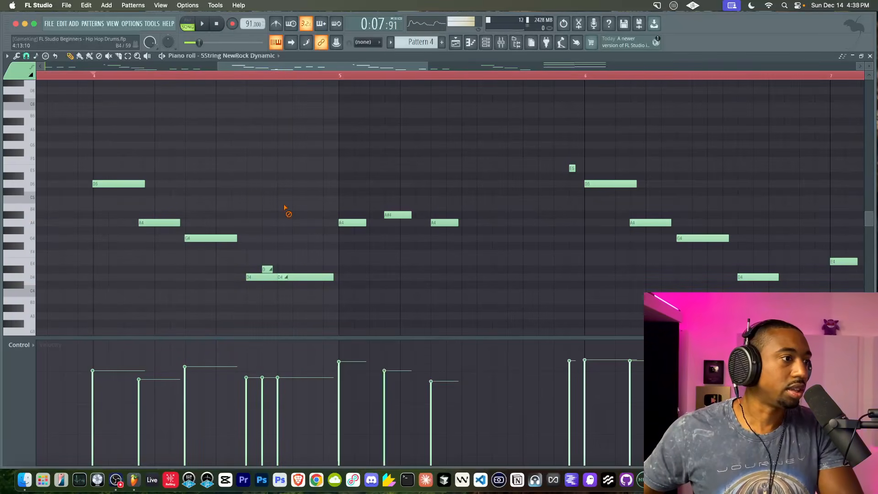
# Step: Play the bass line from bar 1 through bar 6 with all eight bars in view
pyautogui.scroll(-3, 284, 208)
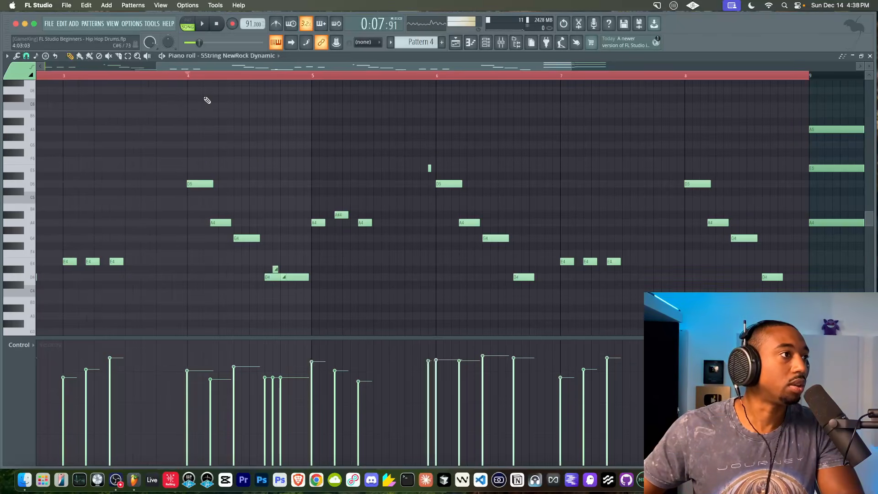
pyautogui.hscroll(-5, 205, 111)
pyautogui.scroll(2, 206, 112)
pyautogui.scroll(-2, 226, 160)
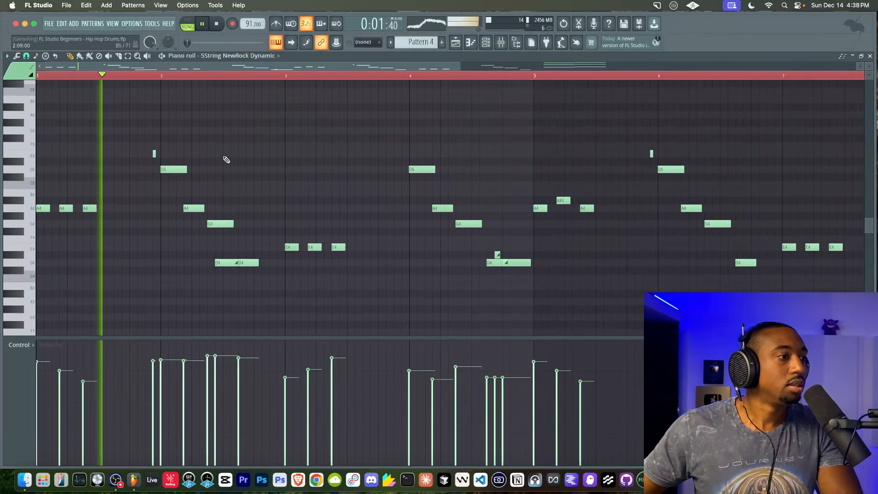
pyautogui.scroll(-2, 227, 159)
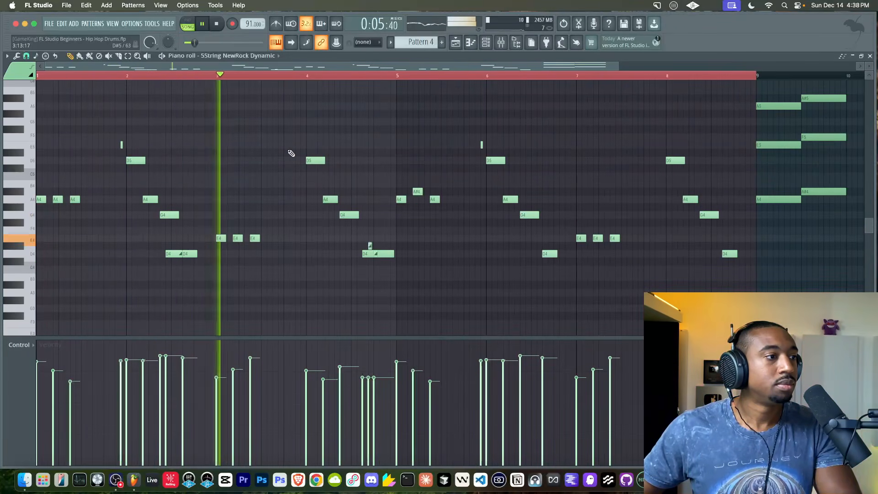
pyautogui.click(255, 238)
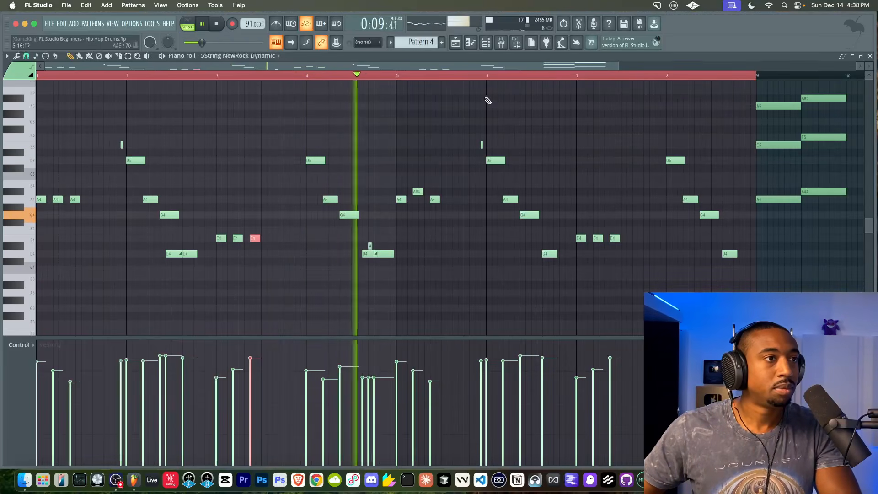
pyautogui.press('F9')
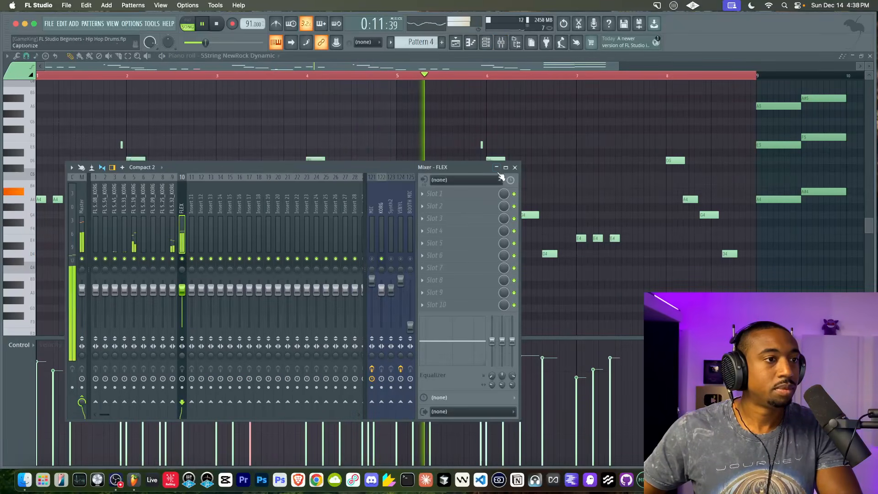
pyautogui.click(514, 167)
pyautogui.scroll(-2, 555, 154)
pyautogui.keyDown('super'); pyautogui.click(516, 141); pyautogui.keyUp('super')
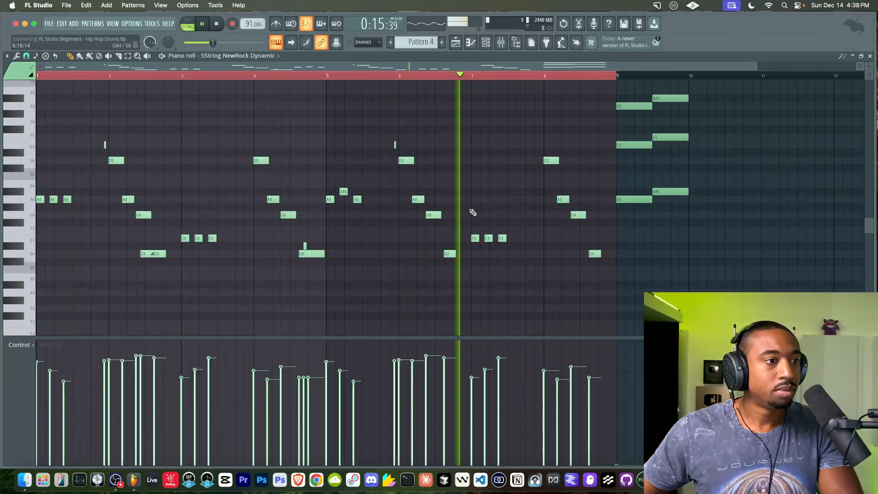
# Step: Copy bar 6's D4 to 6:15:00, raise the copy an octave to D5, and shorten it to under one step
pyautogui.scroll(2, 464, 196)
pyautogui.click(434, 255)
pyautogui.moveTo(434, 256); pyautogui.dragTo(467, 255)
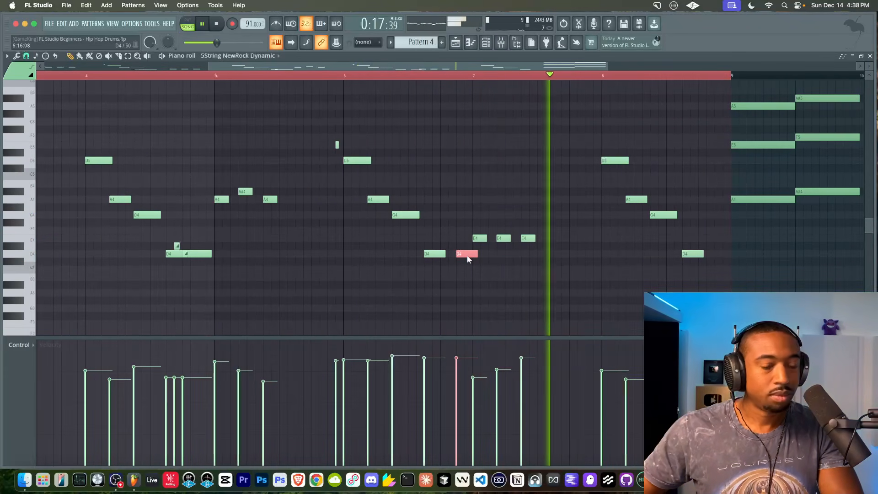
pyautogui.press('super+Up')
pyautogui.moveTo(476, 160); pyautogui.dragTo(460, 160)
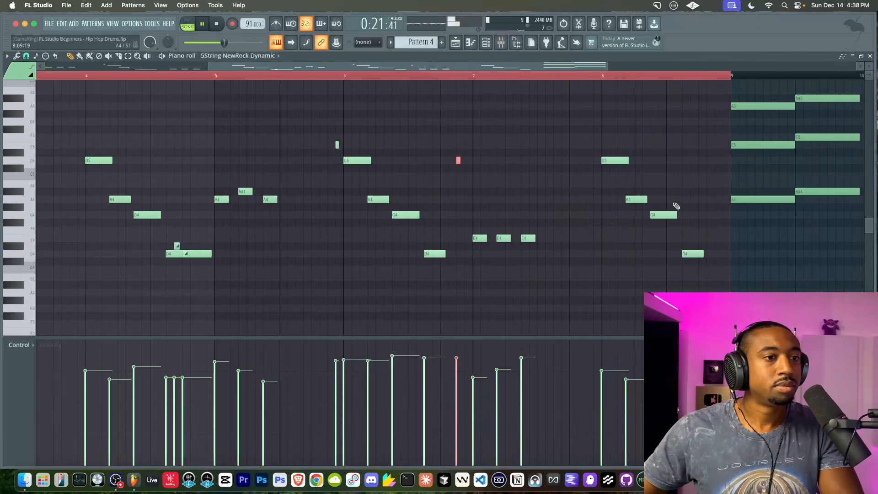
# Step: Add a 0:01:19 note at 7:13:00, raise it to B4, and play the line from late in bar 5
pyautogui.click(527, 239)
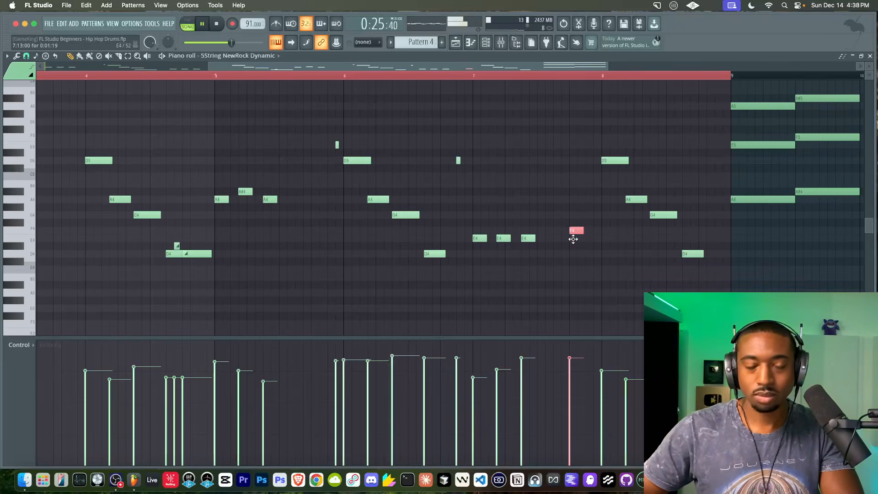
pyautogui.hotkey('shift', 'Up')
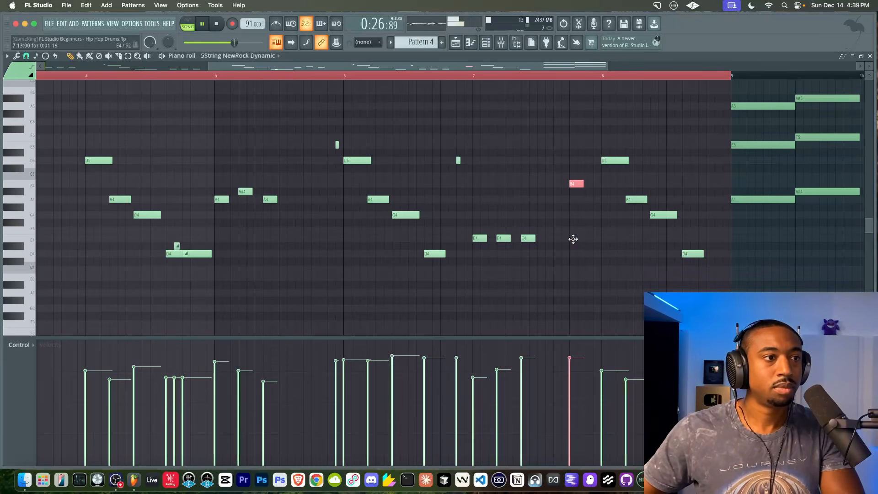
pyautogui.press('space')
pyautogui.click(501, 42)
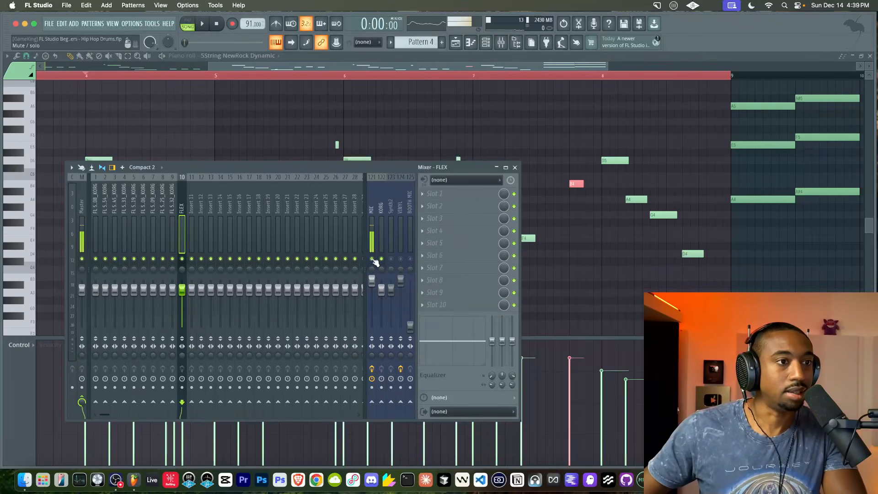
pyautogui.rightClick(540, 255)
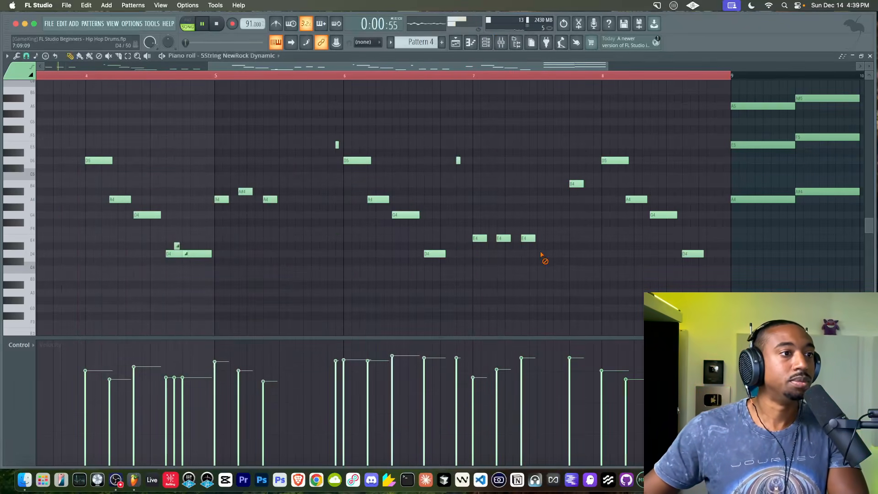
pyautogui.click(325, 79)
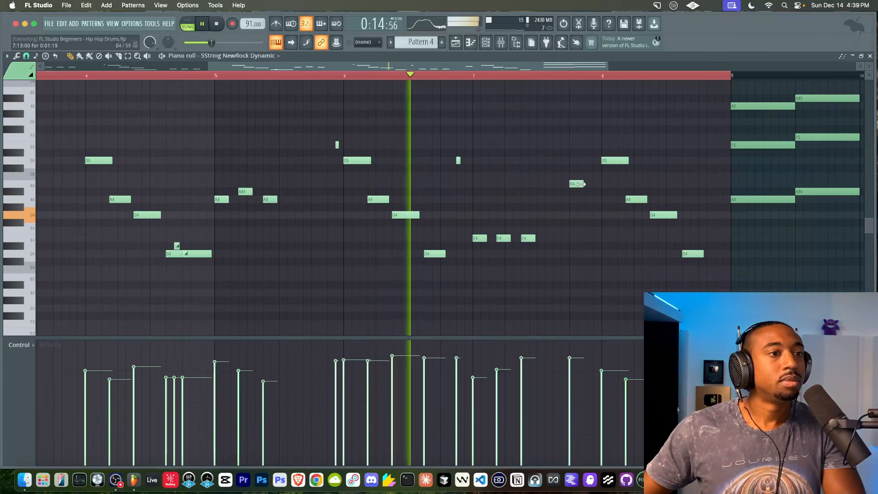
# Step: Try bar 7's B4 one step earlier at 7:12:00, return it to 7:13:00, and play the passage
pyautogui.rightClick(572, 184)
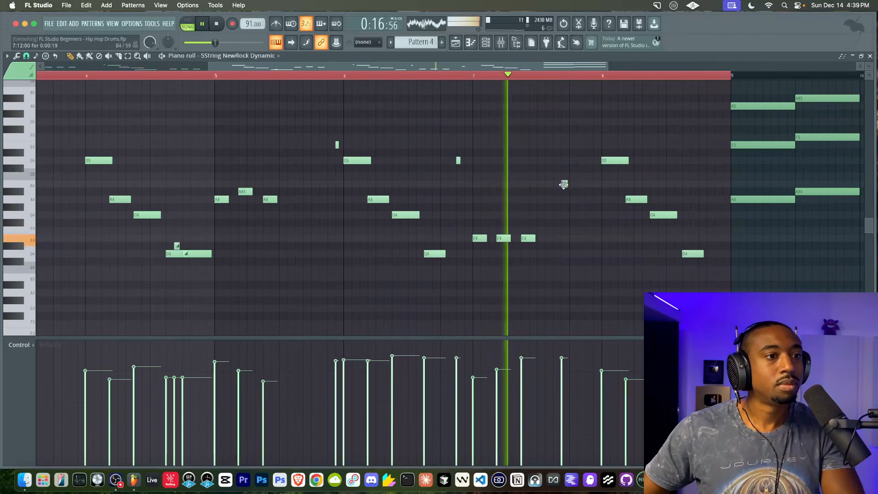
pyautogui.click(573, 183)
pyautogui.press('space')
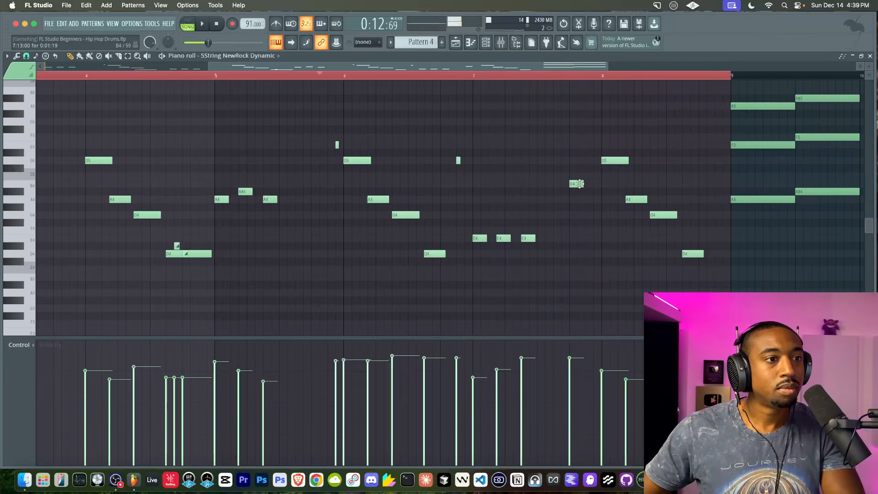
pyautogui.press('space')
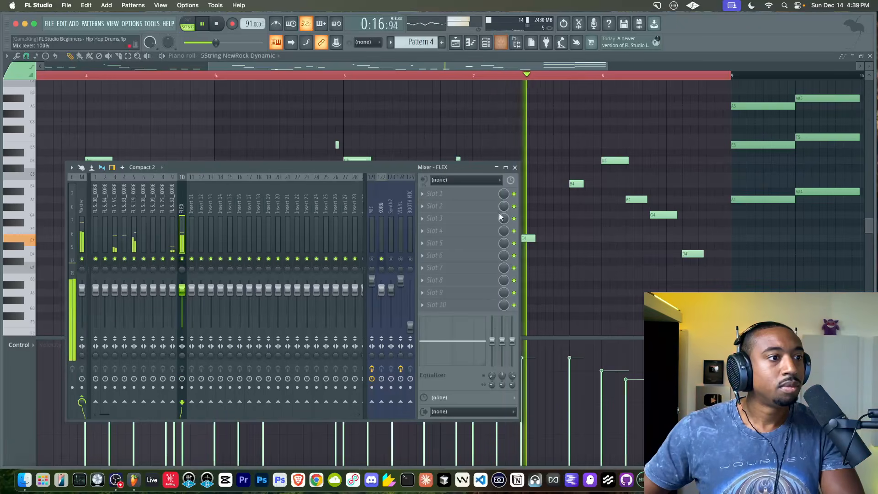
pyautogui.press('space')
pyautogui.doubleClick(577, 183)
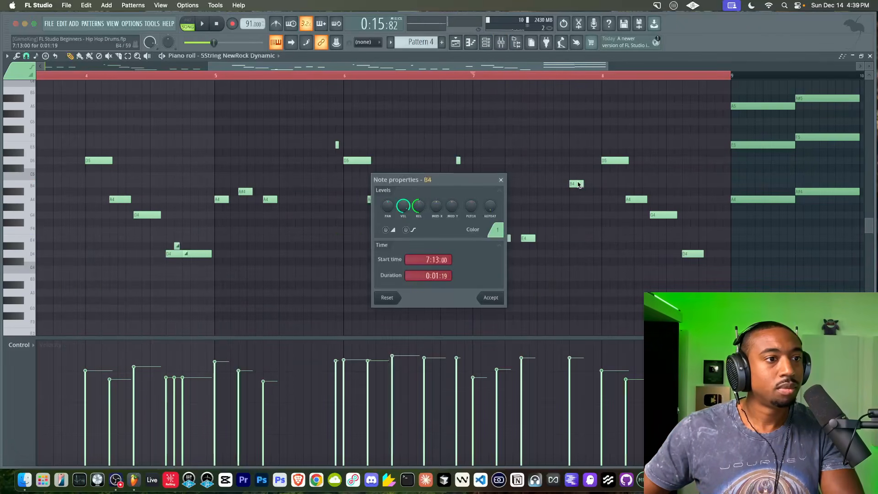
pyautogui.click(503, 179)
# Step: Lower bar 7's B4 by an octave to B3, raise it to D4, and play the passage
pyautogui.hotkey('ctrl', 'Down')
pyautogui.press('space')
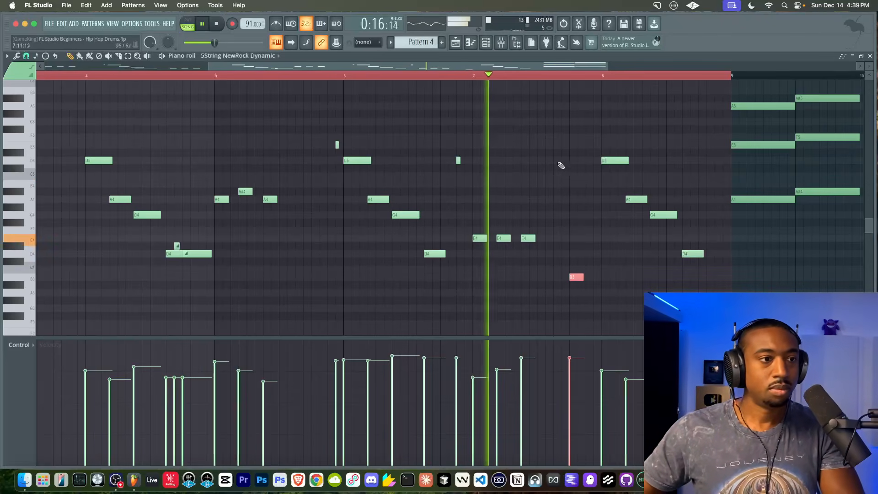
pyautogui.press('space')
pyautogui.moveTo(23, 291); pyautogui.dragTo(26, 266)
pyautogui.hotkey('shift', 'Up')
pyautogui.hotkey('shift', 'Up')
pyautogui.press('space')
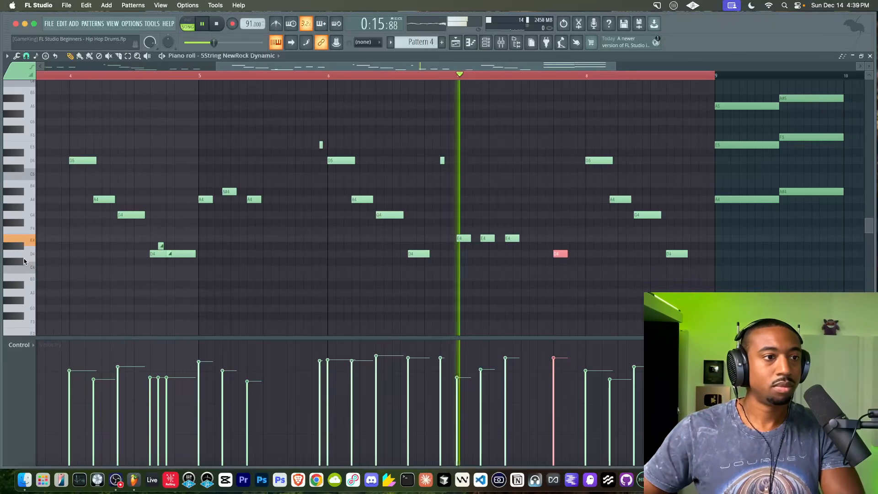
# Step: Add an A4 at 7:15:00, lower the velocities of it and the preceding D4, and play from the start of bar 6
pyautogui.click(577, 200)
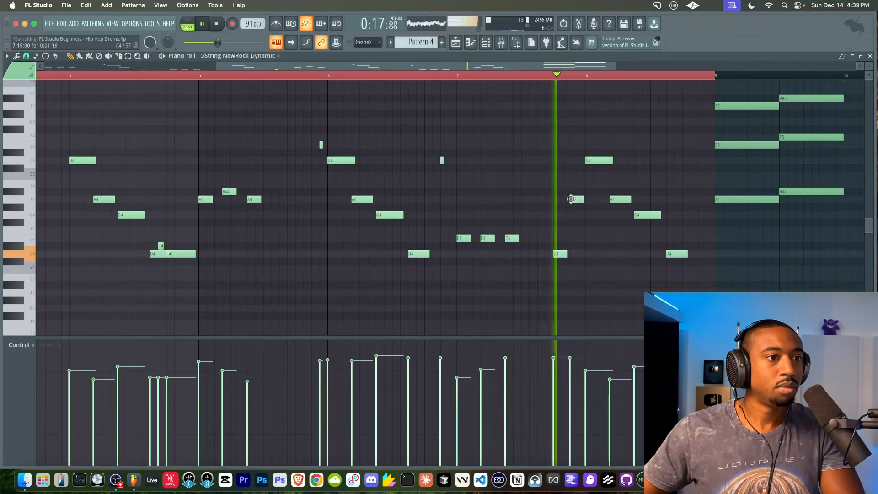
pyautogui.click(569, 385)
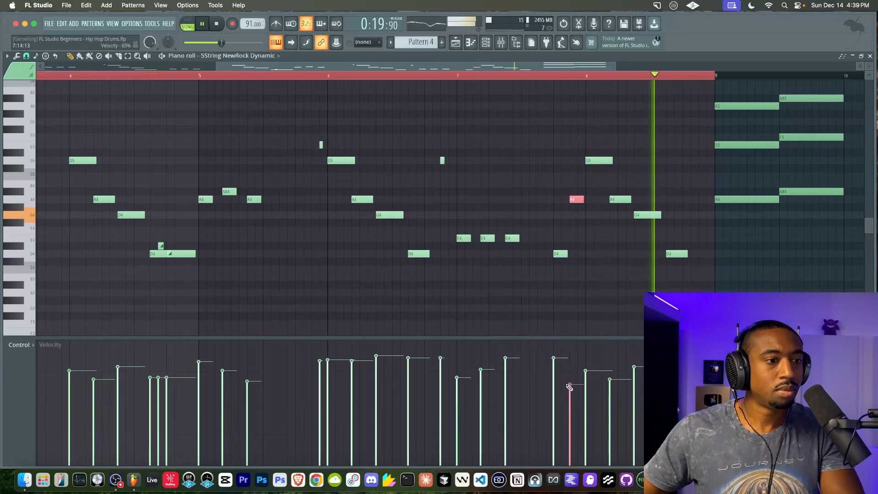
pyautogui.keyDown('super'); pyautogui.click(573, 298); pyautogui.keyUp('super')
pyautogui.click(559, 378)
pyautogui.click(334, 77)
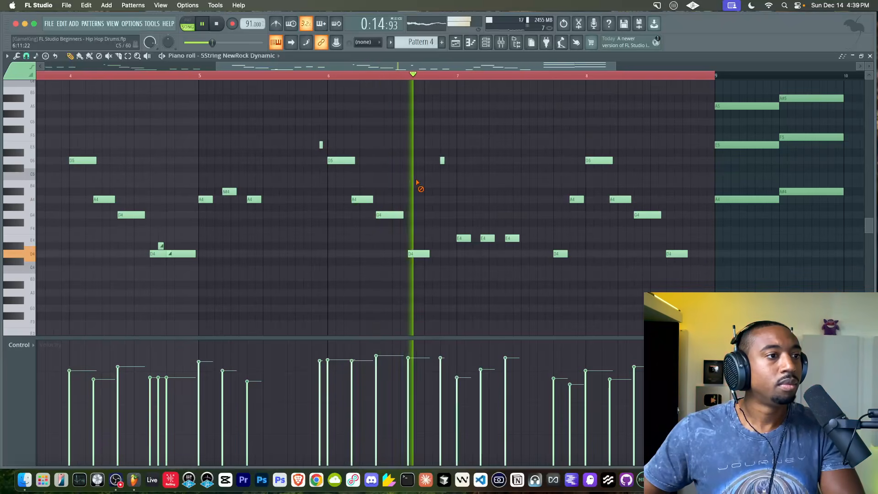
# Step: Move bar 6's short D5 to 6:16:00 and add a matching short D5 at 8:16:00
pyautogui.click(448, 161)
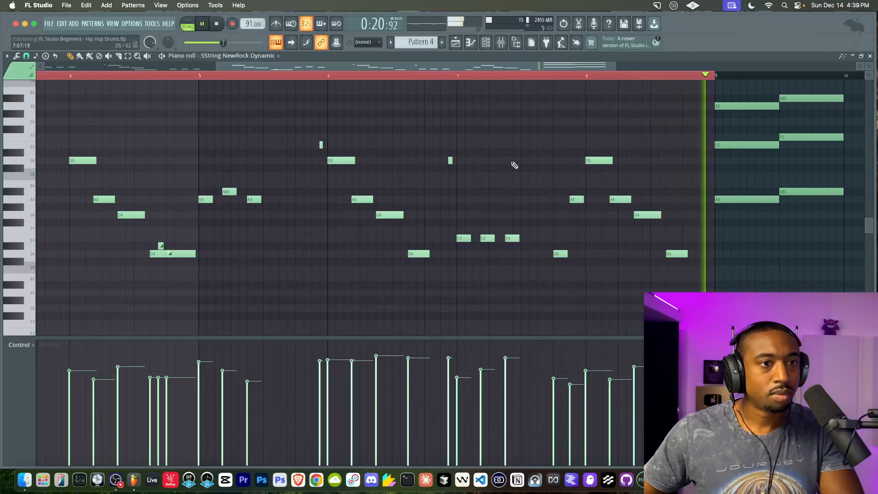
pyautogui.click(700, 169)
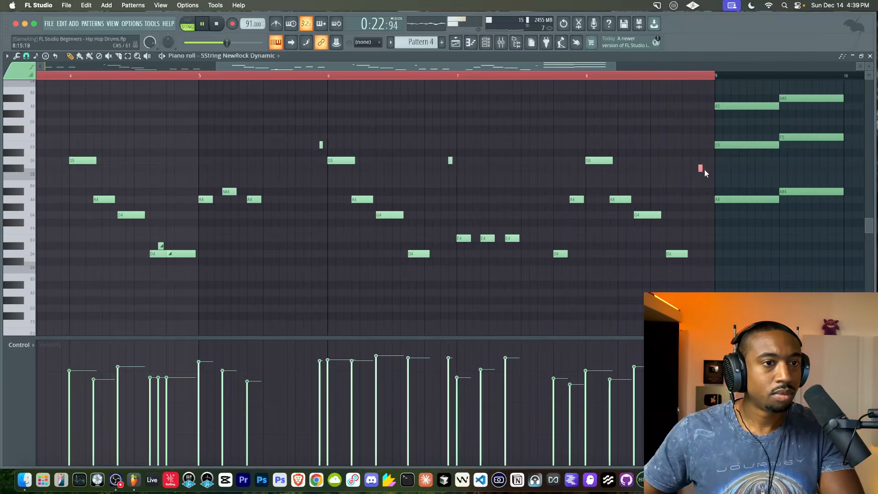
pyautogui.scroll(-4, 517, 129)
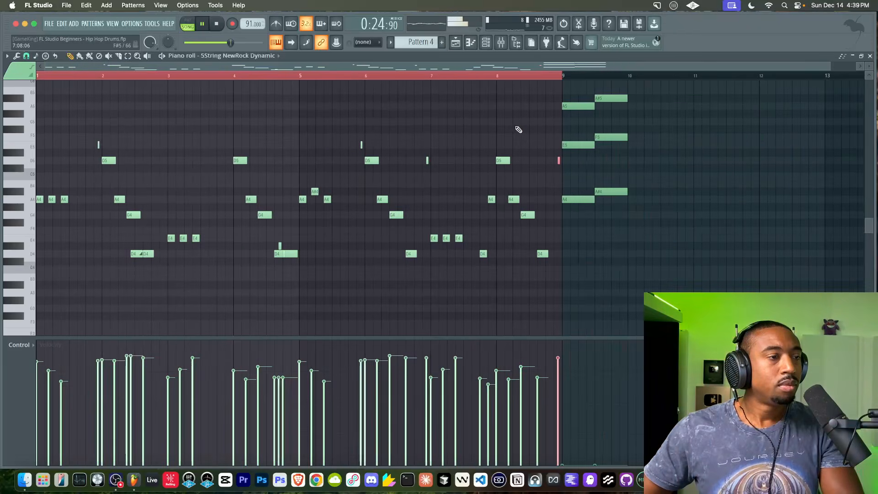
pyautogui.scroll(3, 452, 91)
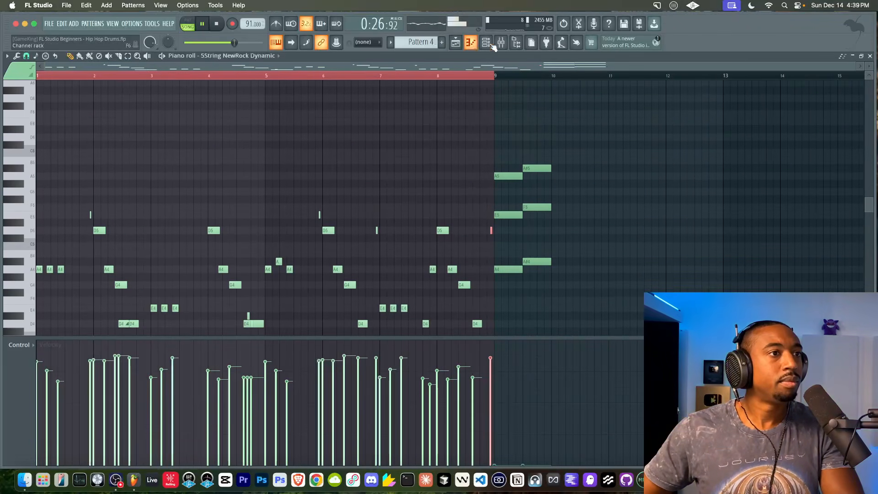
# Step: Check the Pattern 4 clips on Track 10 of the Playlist during playback, and reopen the pattern's piano roll
pyautogui.click(470, 44)
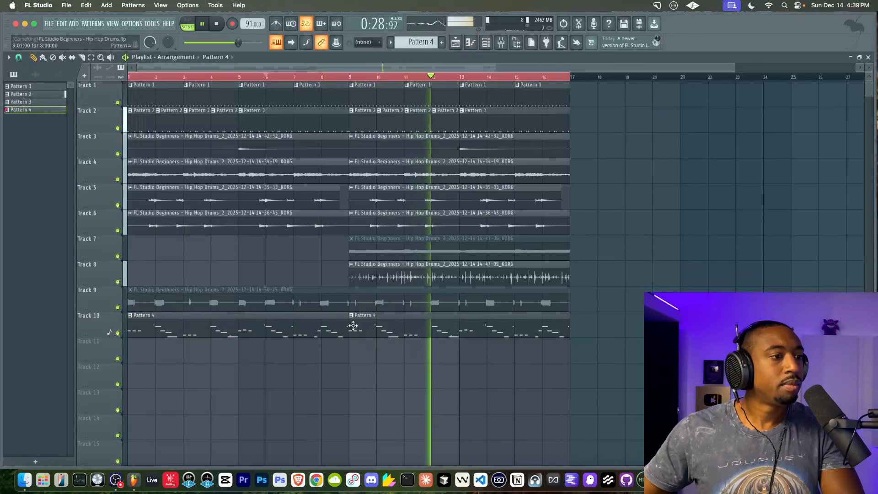
pyautogui.click(502, 45)
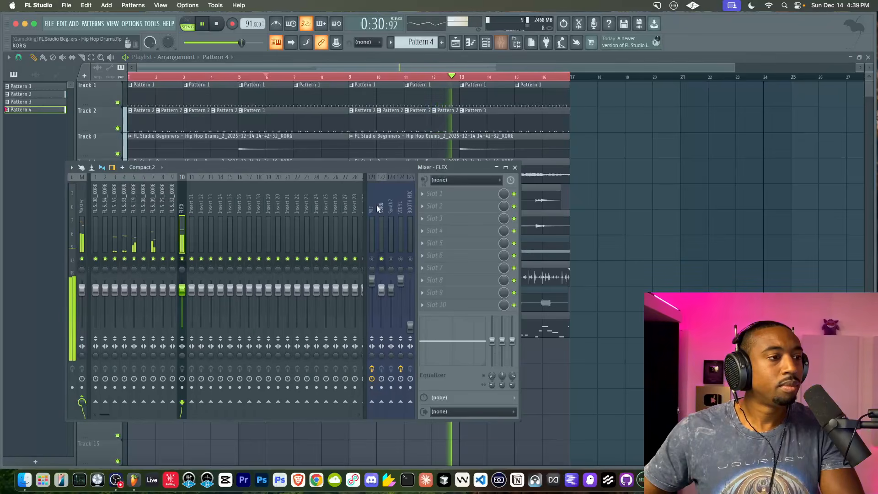
pyautogui.rightClick(612, 231)
pyautogui.doubleClick(448, 319)
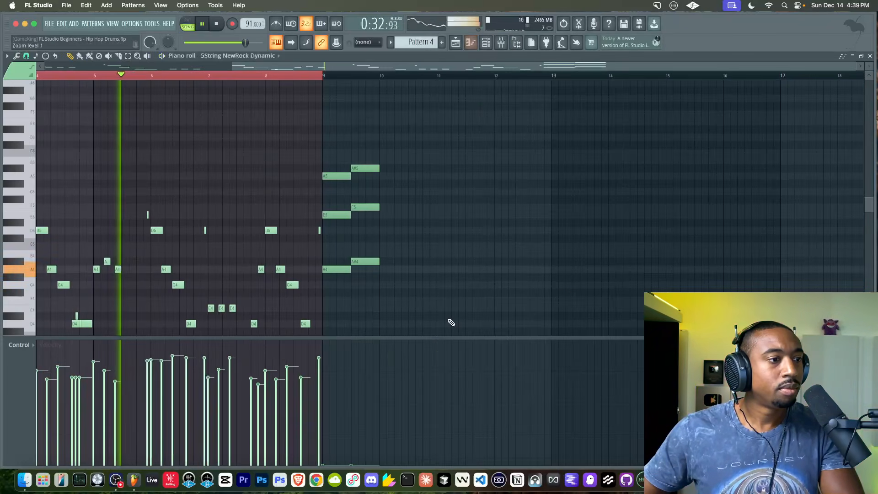
pyautogui.hscroll(-3, 382, 235)
pyautogui.scroll(-1, 382, 235)
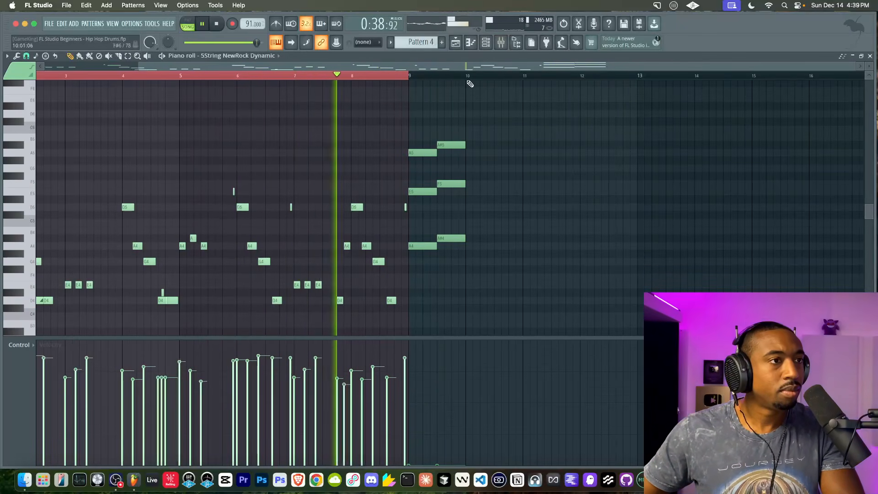
# Step: Stop the playback and check the MIC track in the mixer
pyautogui.click(505, 47)
pyautogui.press('F9')
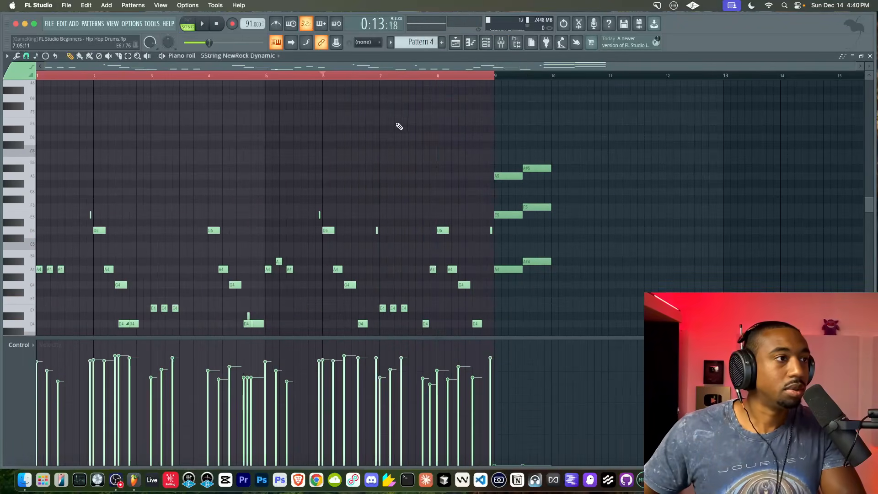
pyautogui.press('space')
pyautogui.press('F9')
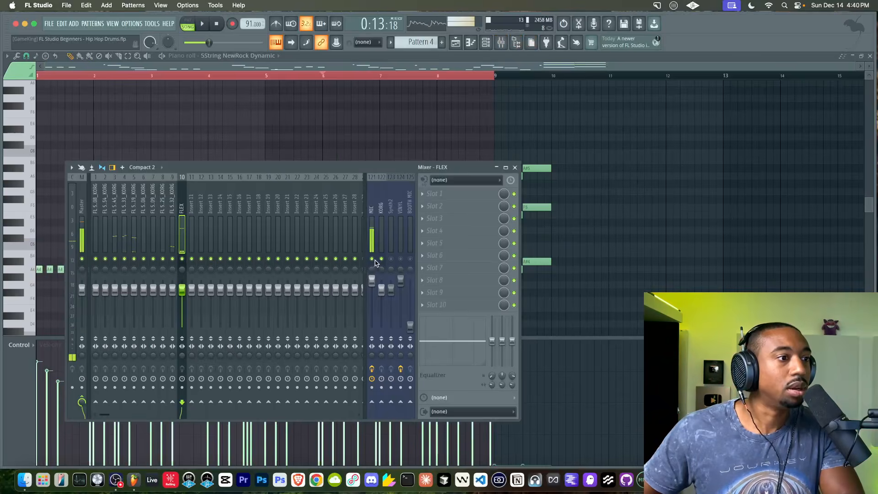
pyautogui.press('F9')
# Step: Close the piano roll and mixer, and briefly play the arrangement in the Playlist
pyautogui.click(869, 57)
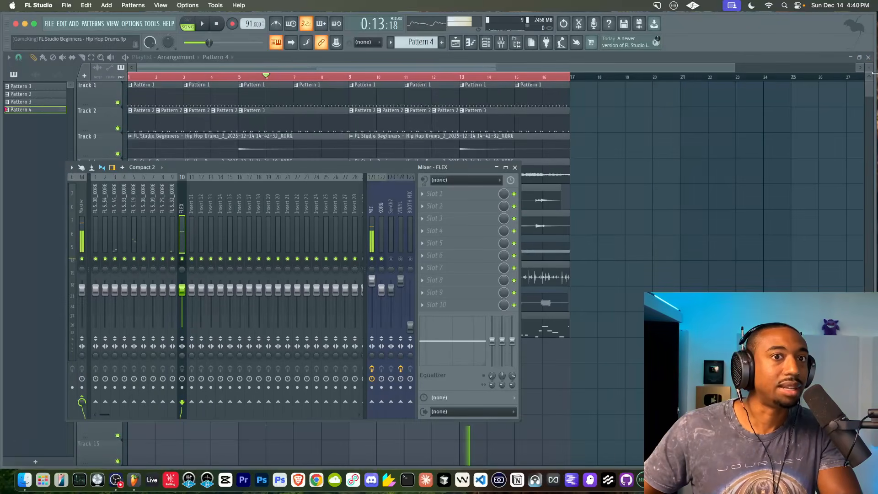
pyautogui.press('F9')
pyautogui.press('space')
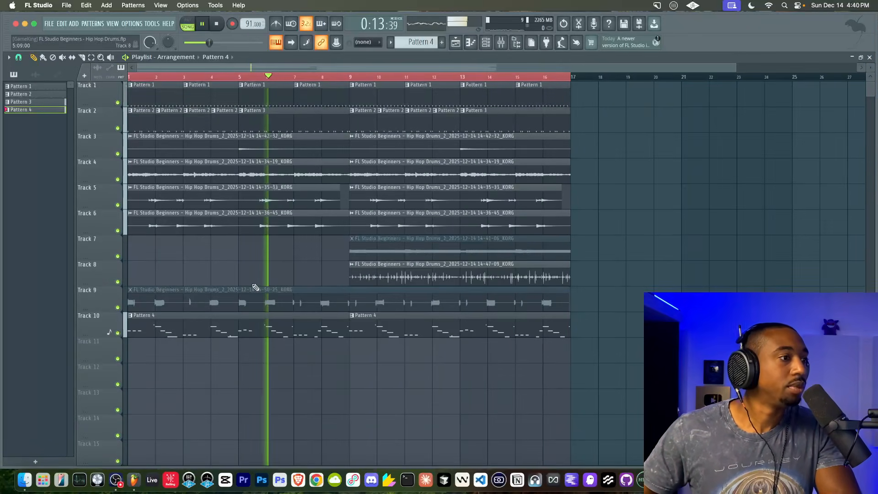
pyautogui.press('space')
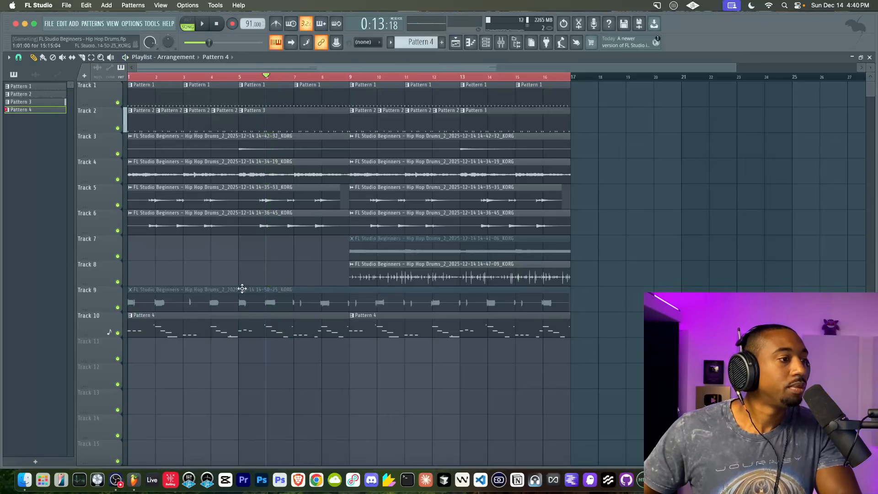
# Step: Delete the Pattern 4 clip in bars 1–8 of Track 10 and record a new bass take over those bars
pyautogui.rightClick(235, 316)
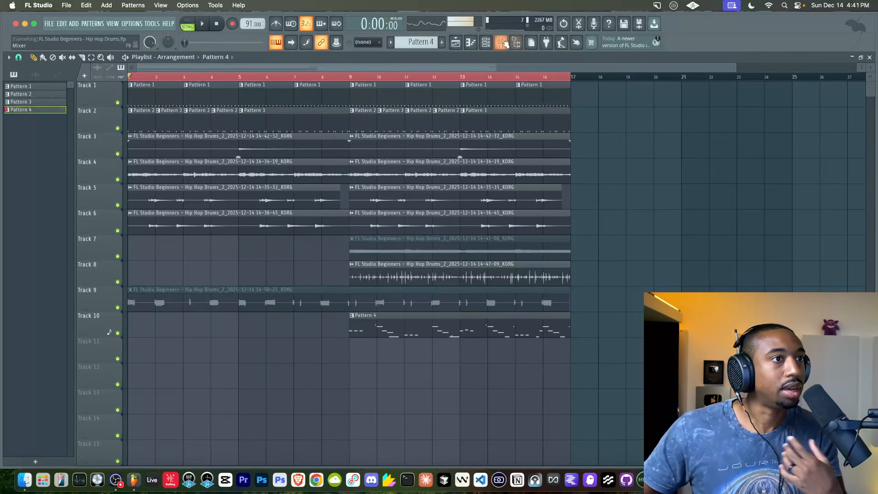
pyautogui.click(501, 42)
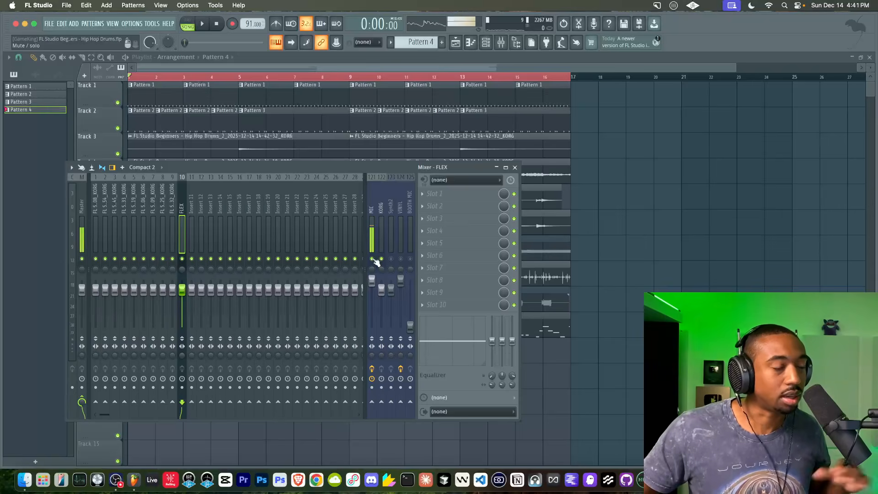
pyautogui.press('F9')
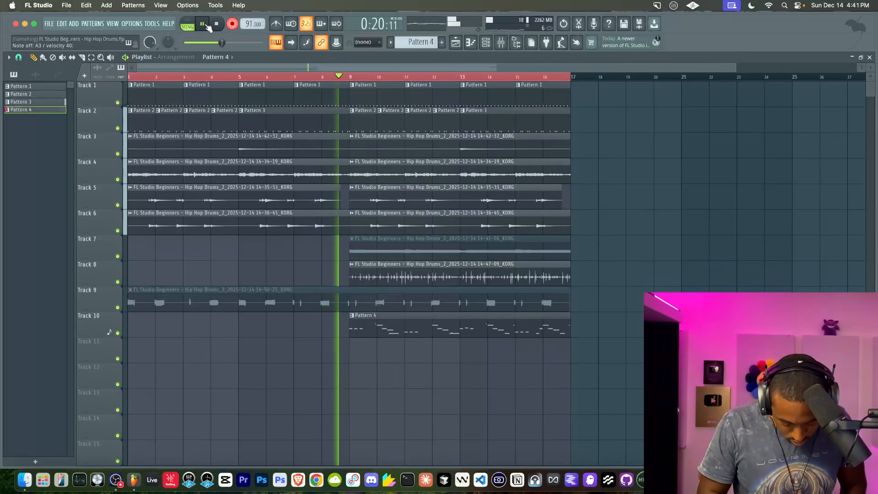
pyautogui.press('space')
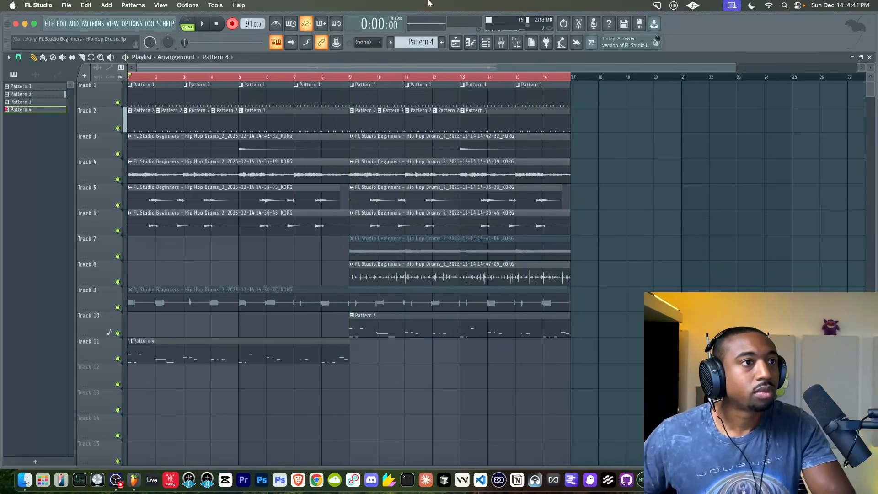
# Step: Play back the new take and review its recorded notes in the Pattern 4 piano roll
pyautogui.click(506, 43)
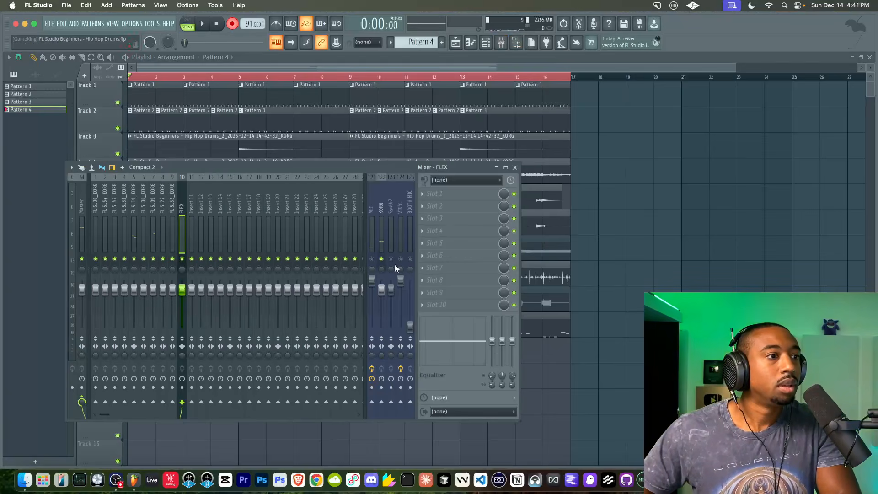
pyautogui.click(655, 272)
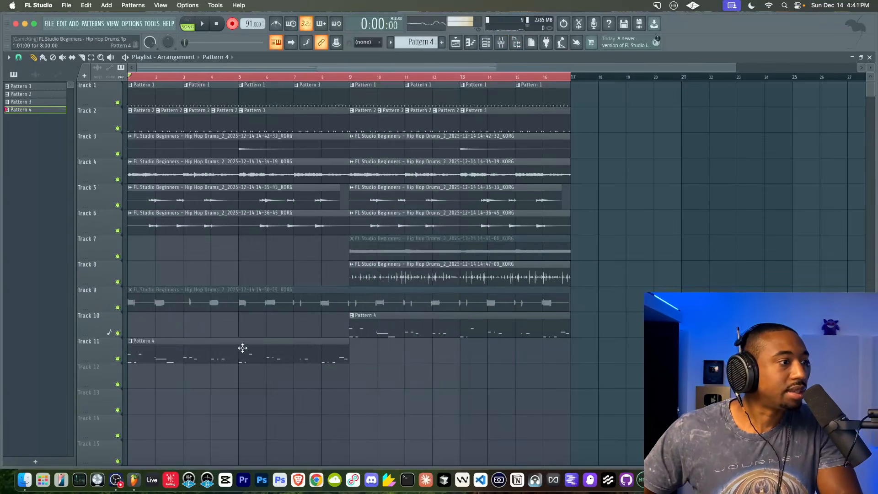
pyautogui.press('space')
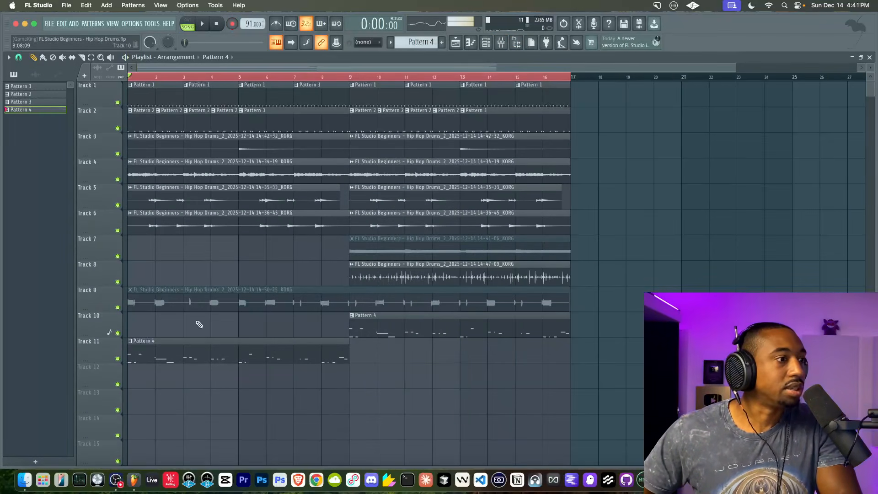
pyautogui.doubleClick(169, 345)
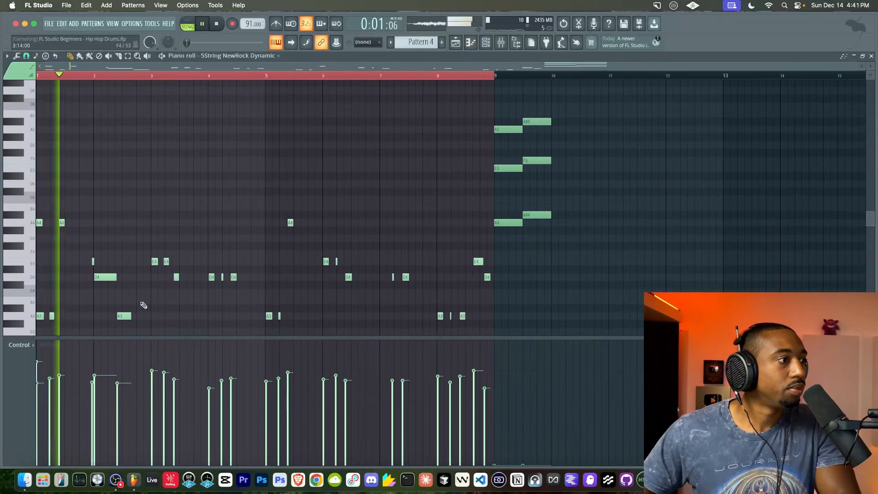
pyautogui.scroll(-4, 52, 329)
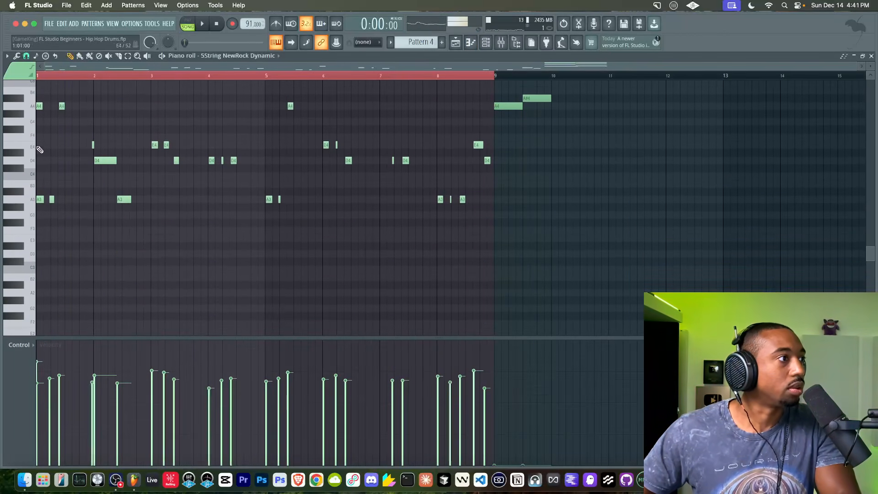
pyautogui.press('space')
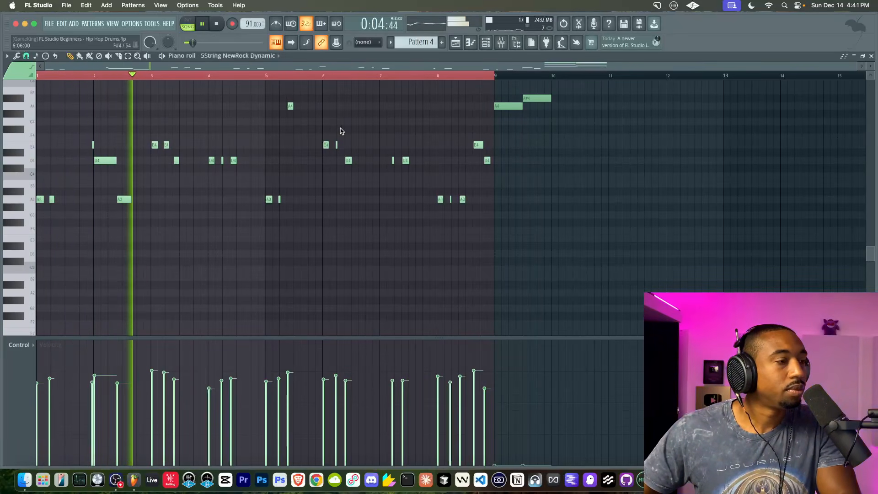
pyautogui.press('space')
# Step: Create an empty Pattern 5 and return to the Playlist
pyautogui.click(486, 44)
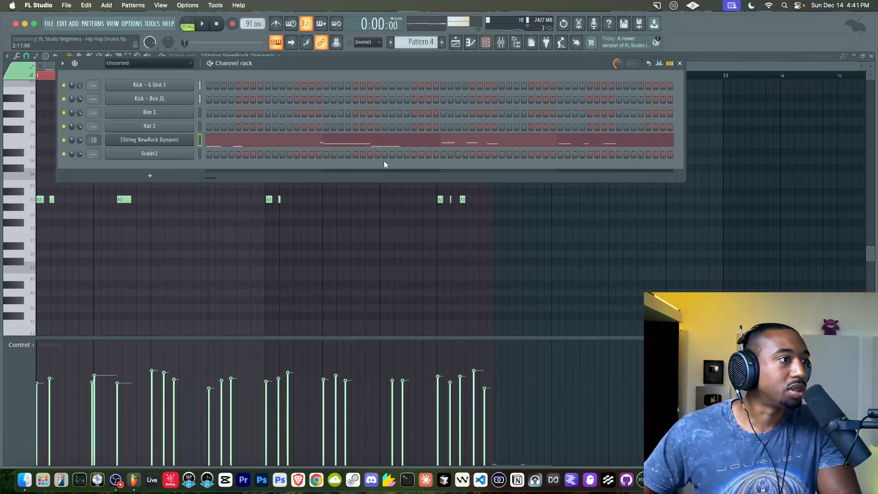
pyautogui.click(440, 42)
pyautogui.click(456, 45)
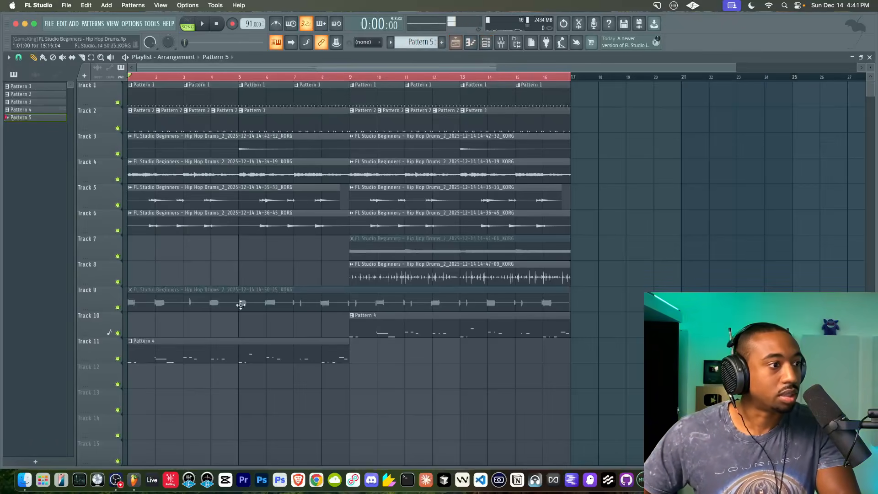
# Step: Undo the take recorded into Pattern 4 and remove its clip from bars 1–8 of Track 11
pyautogui.rightClick(225, 342)
pyautogui.rightClick(371, 333)
pyautogui.press('super+z')
pyautogui.press('super+z')
pyautogui.press('super+z')
pyautogui.press('super+z')
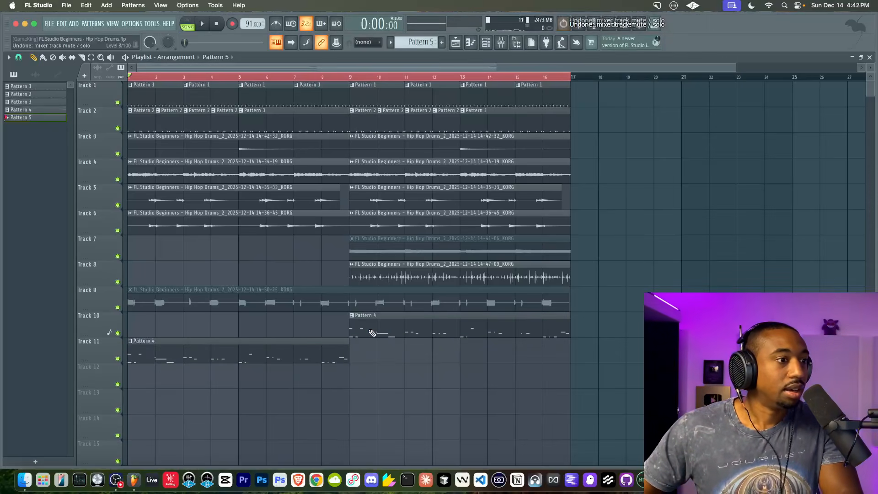
pyautogui.press('super+z')
pyautogui.press('super+z')
pyautogui.rightClick(296, 329)
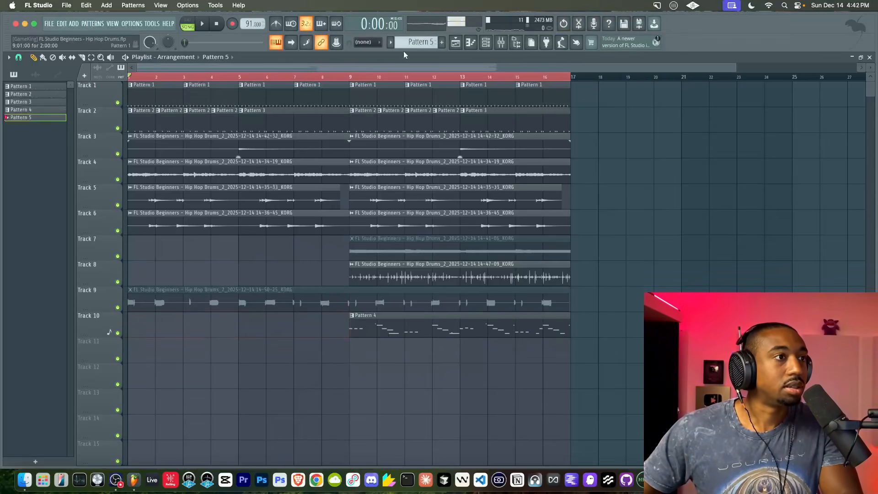
# Step: Record a new 5String NewRock Dynamic bass take into Pattern 5 over bars 1–8 of the arrangement
pyautogui.click(487, 42)
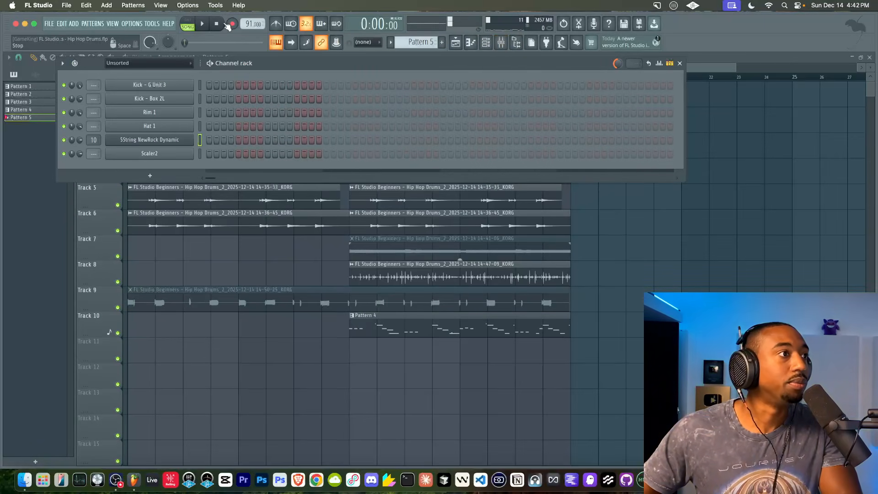
pyautogui.click(491, 43)
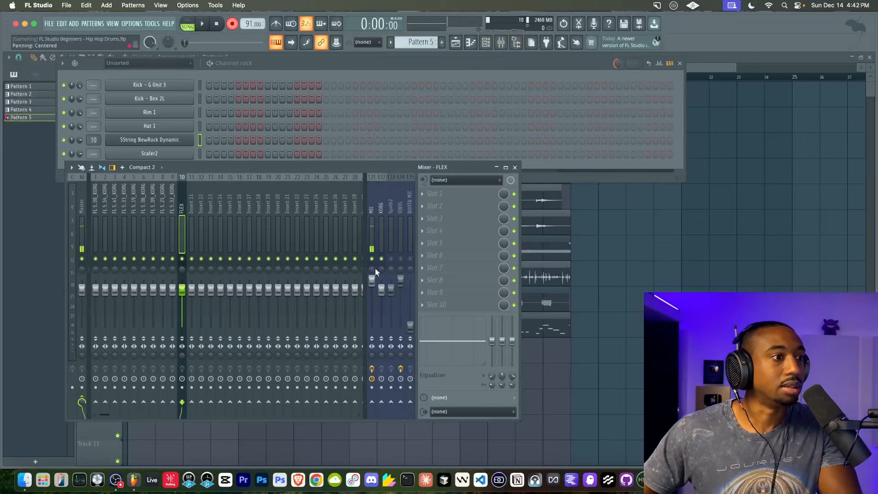
pyautogui.click(668, 277)
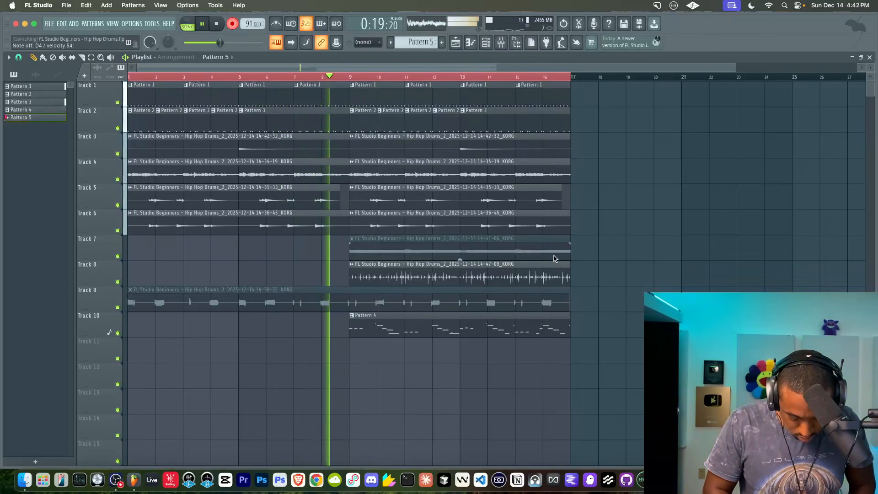
pyautogui.press('space')
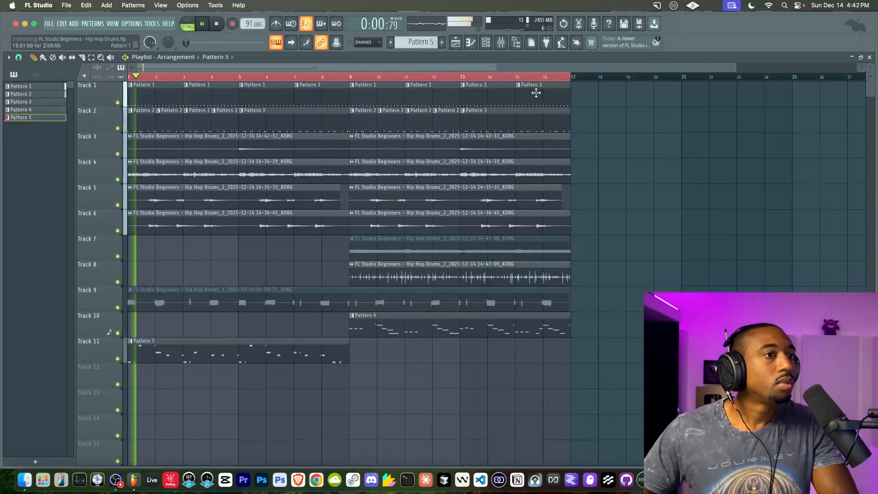
# Step: Mute the KORG track and enable the MIC track in the mixer
pyautogui.click(501, 42)
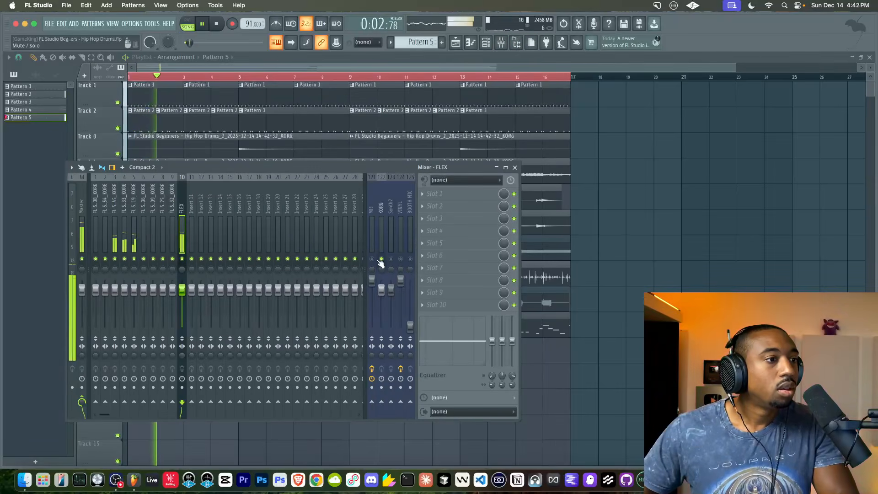
pyautogui.press('F9')
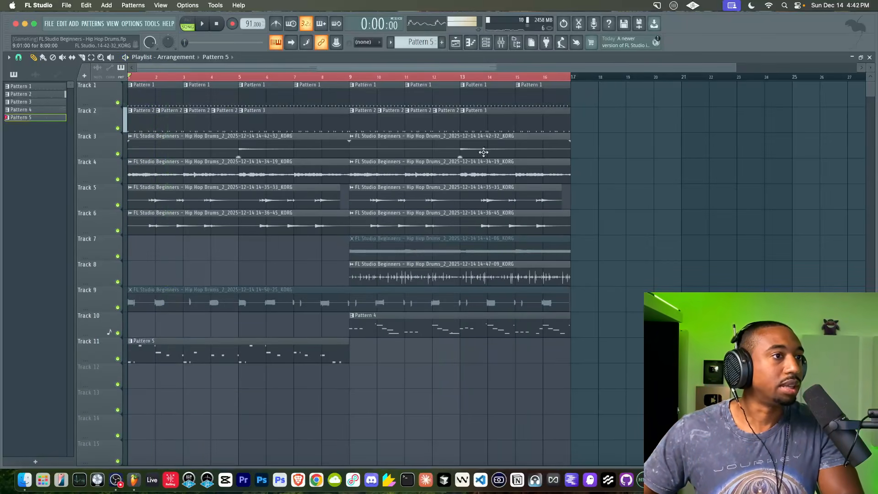
pyautogui.press('F9')
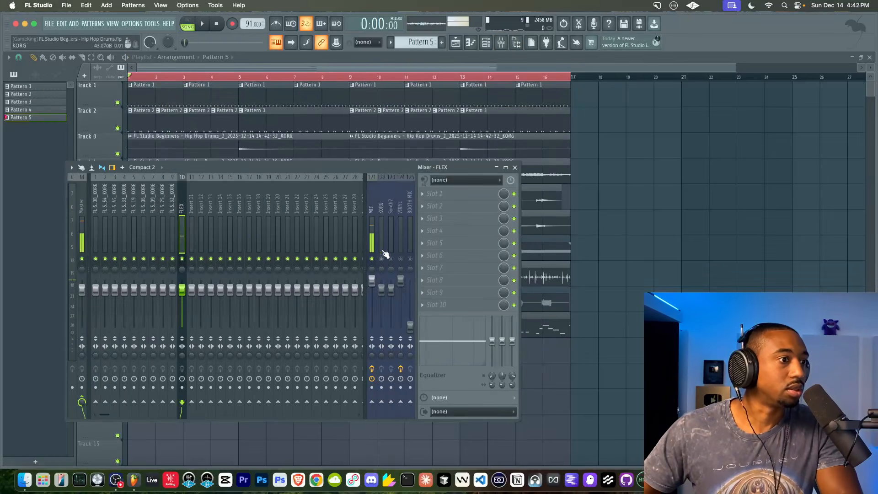
pyautogui.press('F9')
# Step: Play the take and lower the E4 note in bar 3 of Pattern 5's piano roll to D4
pyautogui.press('space')
pyautogui.doubleClick(179, 359)
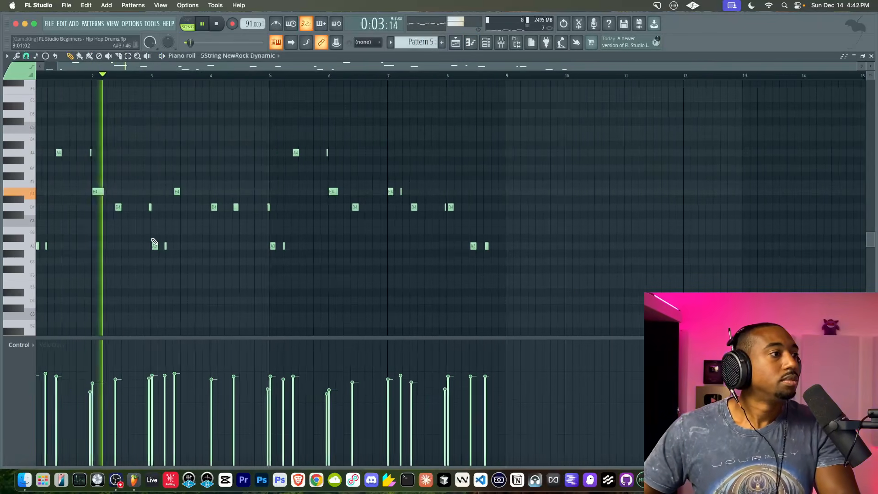
pyautogui.scroll(2, 153, 239)
pyautogui.hscroll(-2, 183, 242)
pyautogui.scroll(2, 221, 247)
pyautogui.scroll(-1, 224, 246)
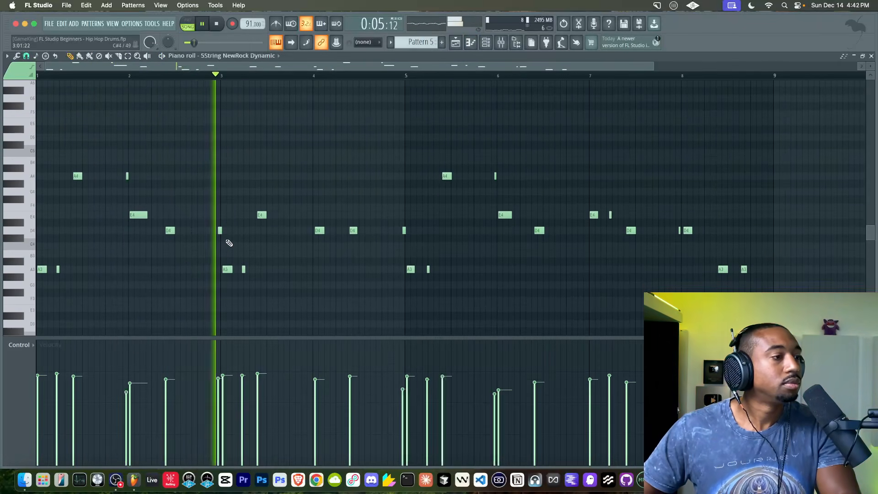
pyautogui.moveTo(265, 222); pyautogui.dragTo(264, 208)
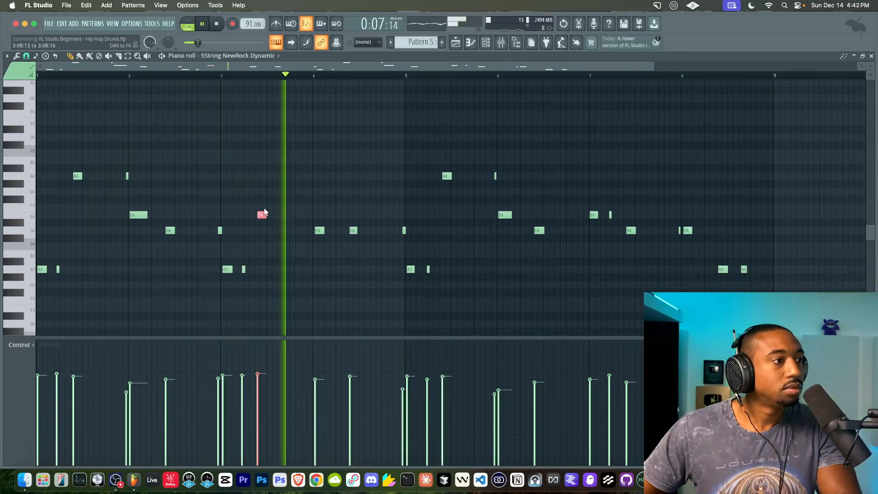
pyautogui.press('Down')
pyautogui.press('Down')
pyautogui.click(277, 206)
pyautogui.scroll(-1, 300, 195)
pyautogui.rightClick(254, 207)
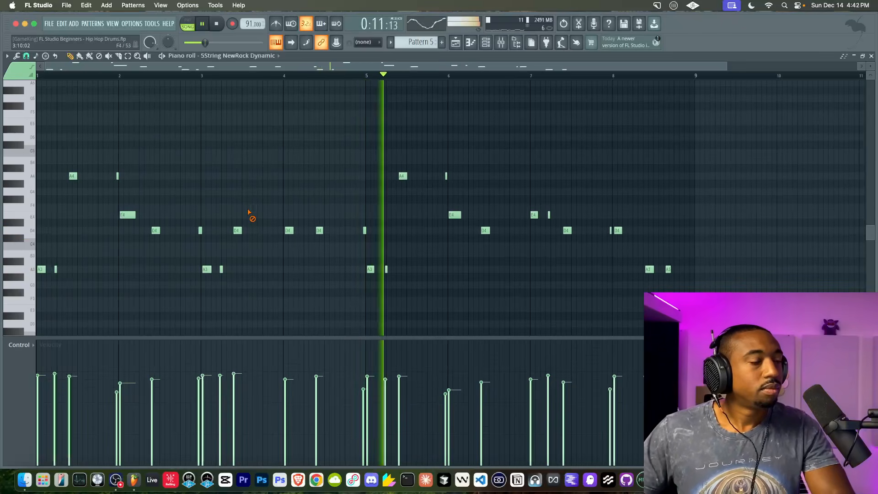
# Step: Clone the 5String NewRock Dynamic channel and open the clone's miscellaneous functions settings
pyautogui.click(488, 47)
pyautogui.rightClick(181, 140)
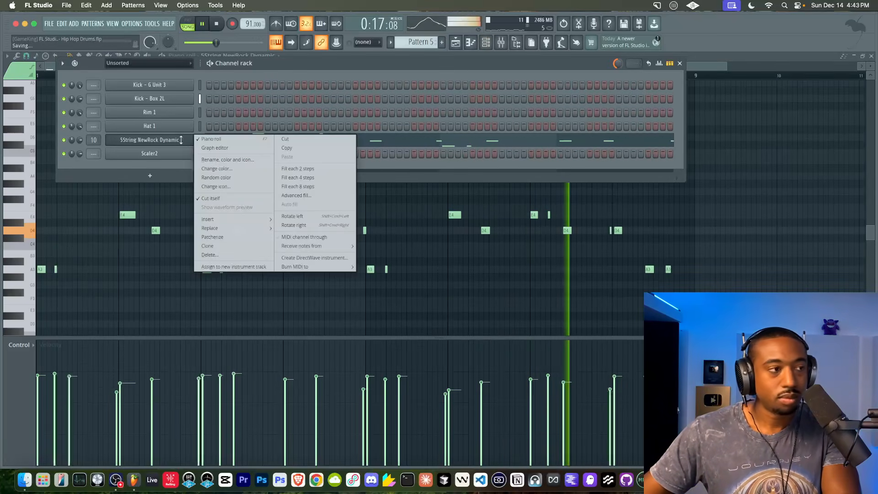
pyautogui.click(207, 245)
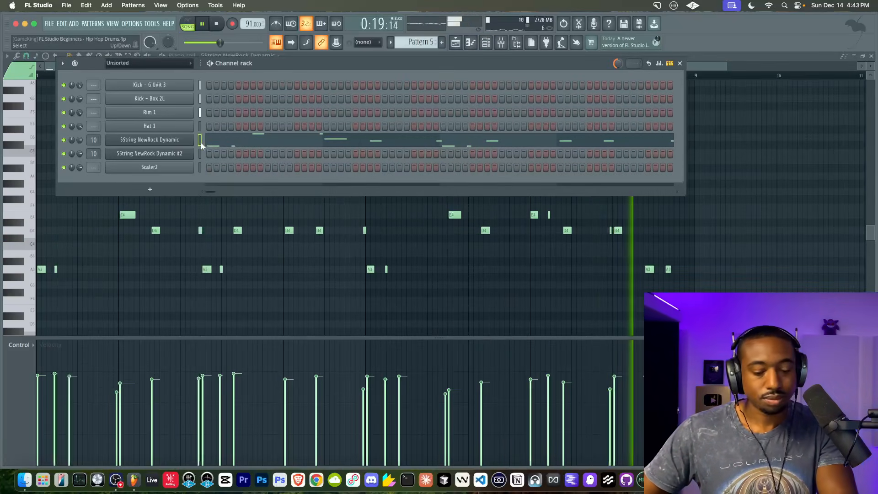
pyautogui.click(165, 153)
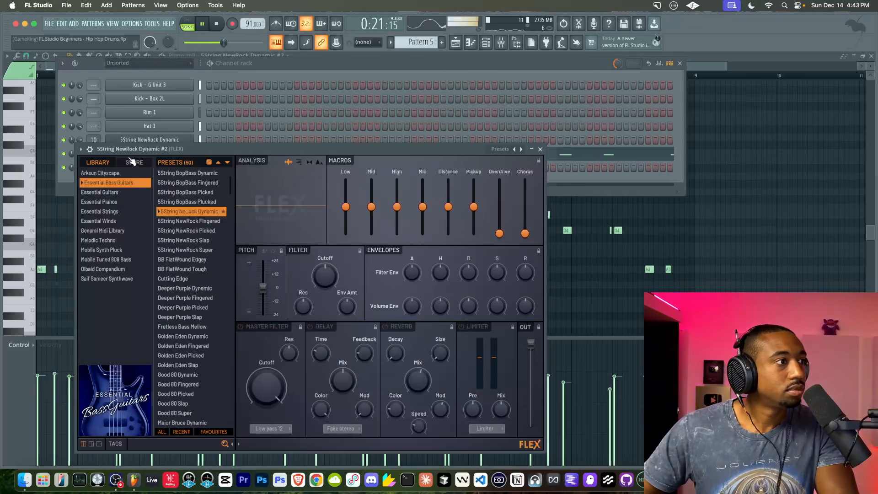
pyautogui.click(107, 165)
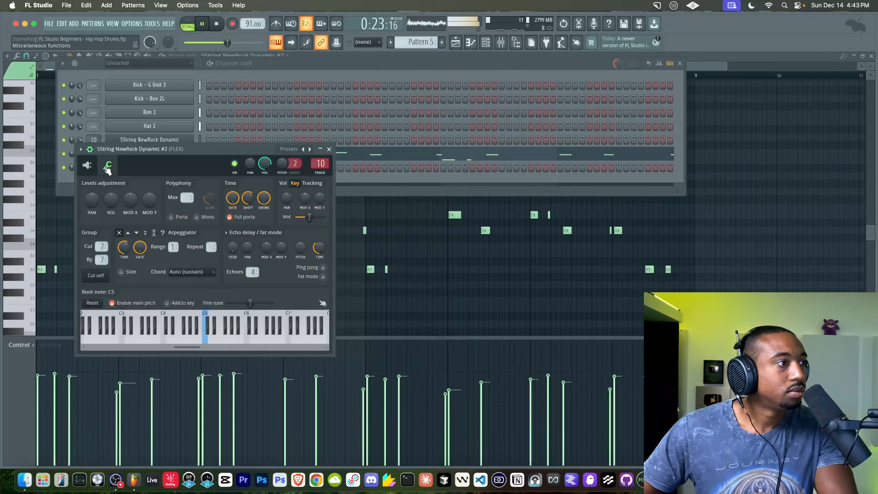
# Step: Stop the playback and move the Pattern 5 clip from Track 11 up to bars 1–8 of Track 10
pyautogui.click(457, 42)
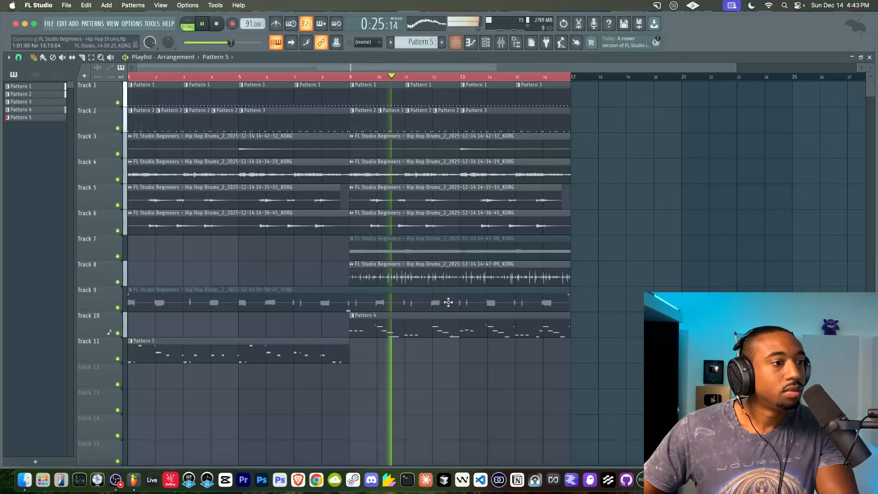
pyautogui.click(500, 42)
pyautogui.press('space')
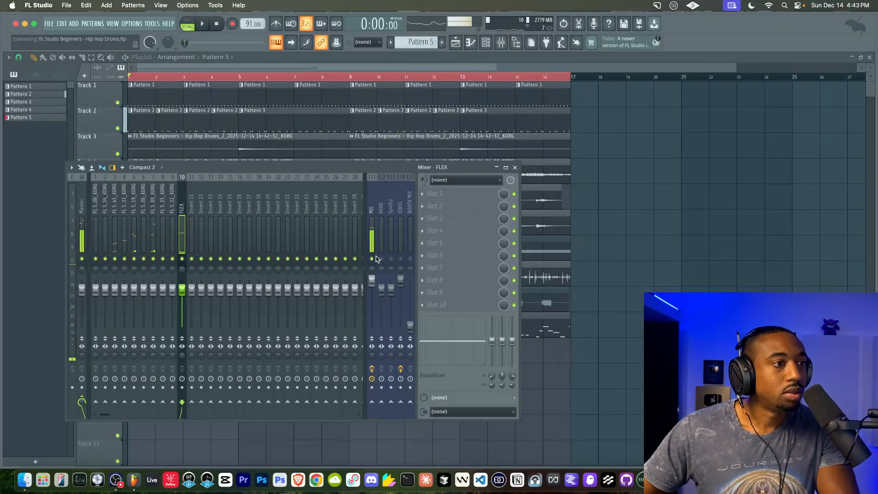
pyautogui.press('F9')
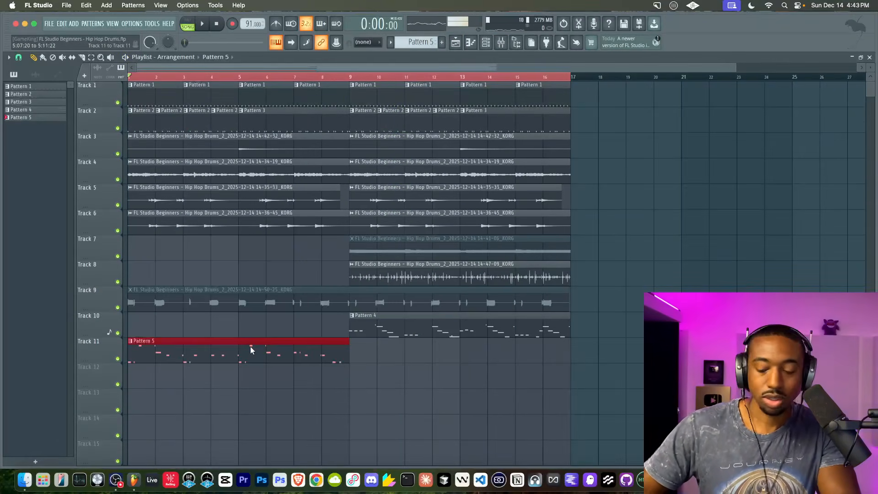
pyautogui.hotkey('shift', 'Up')
pyautogui.rightClick(285, 360)
pyautogui.moveTo(369, 327); pyautogui.dragTo(371, 328)
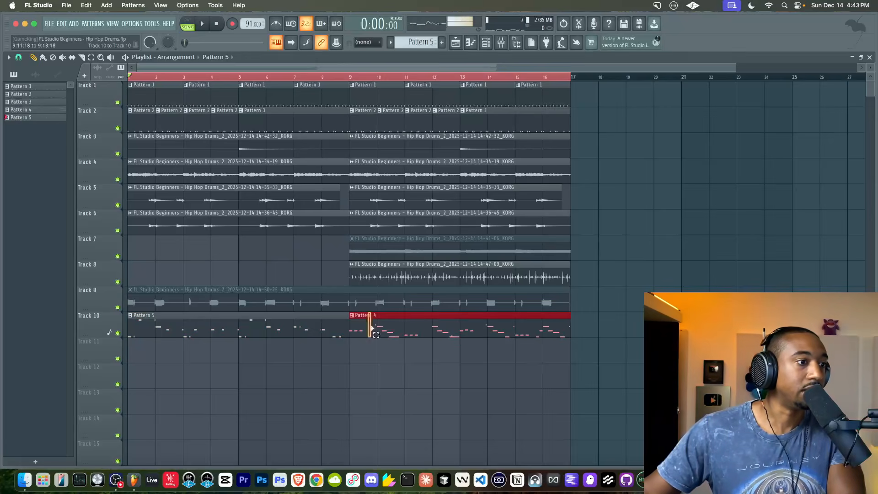
# Step: Play the arrangement with the Pattern 5 and Pattern 4 bass clips on Track 10, and check the mixer
pyautogui.click(502, 47)
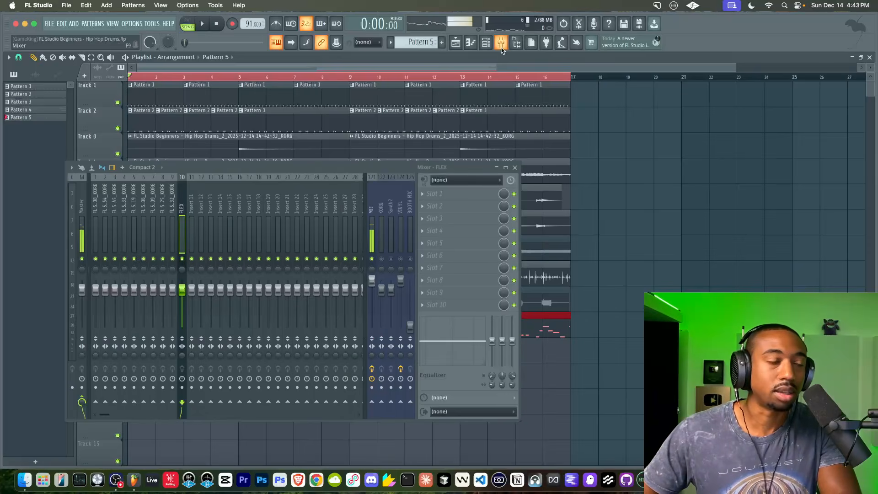
pyautogui.click(625, 258)
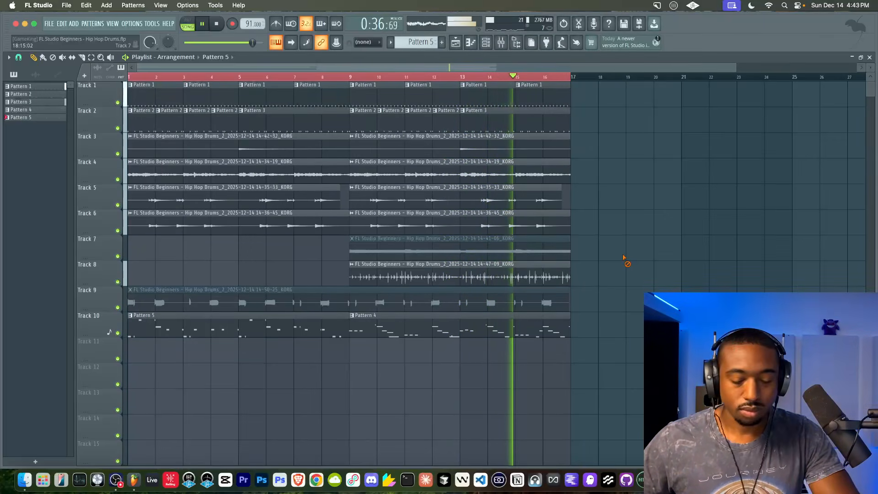
pyautogui.scroll(-1, 623, 258)
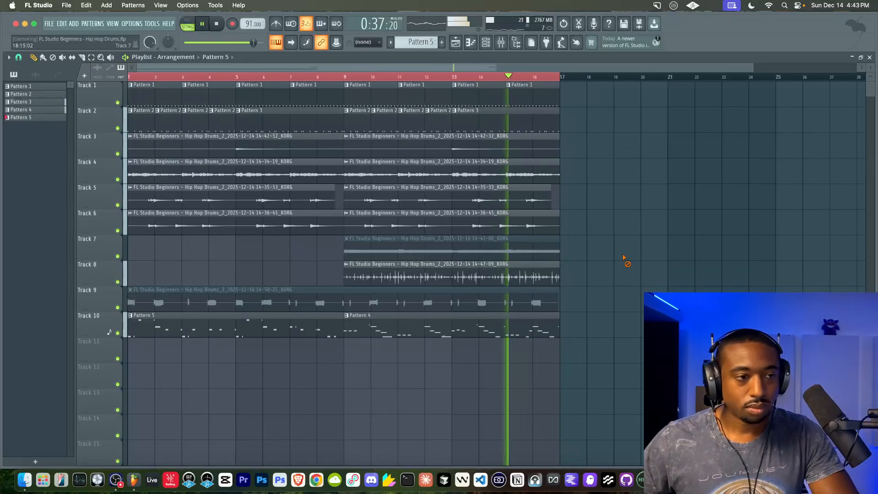
pyautogui.click(503, 44)
pyautogui.press('space')
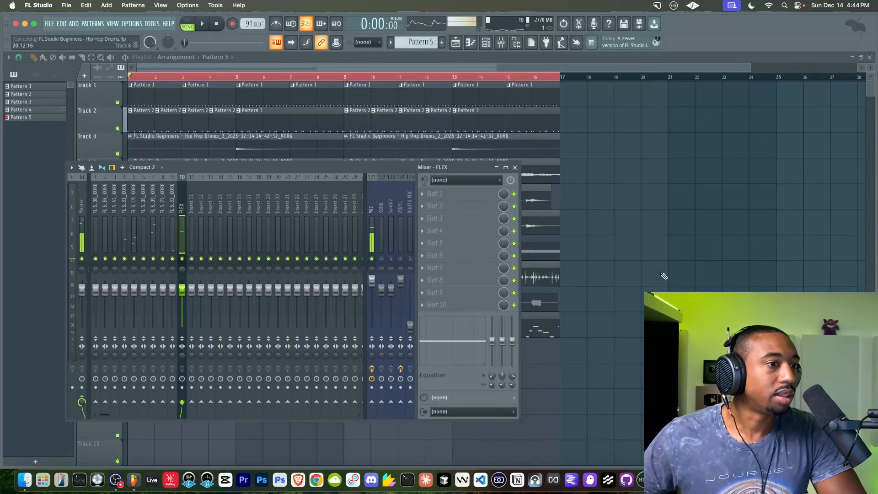
pyautogui.press('Escape')
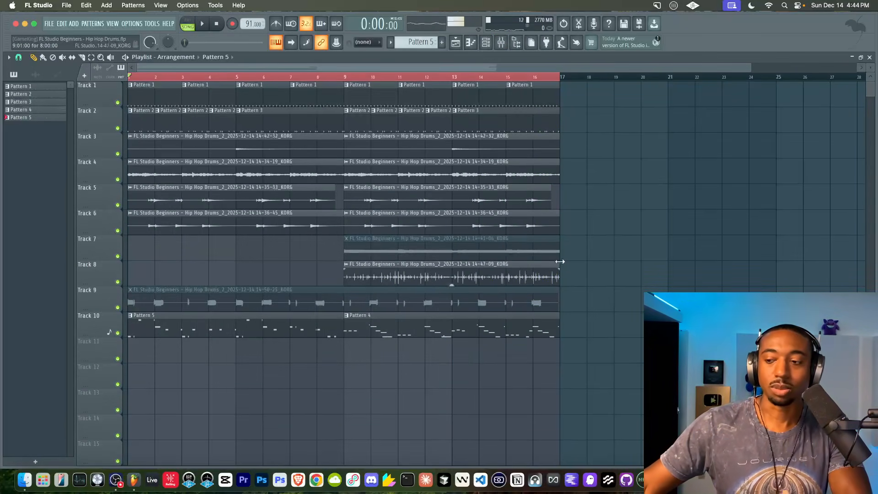